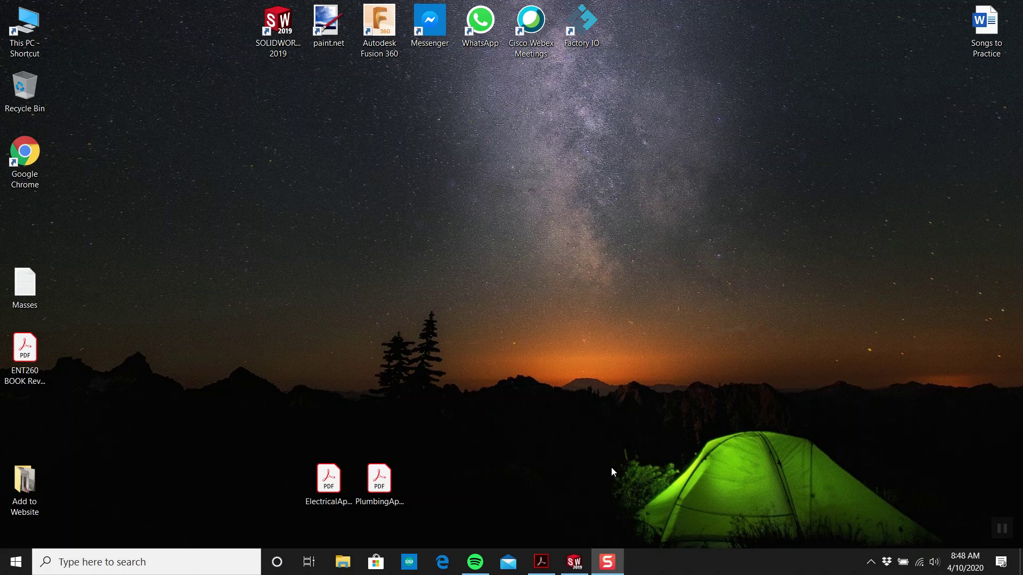
- Review the Part 7 drawing in the ENT260 PDF, then return to the blank SOLIDWORKS part
click(542, 562)
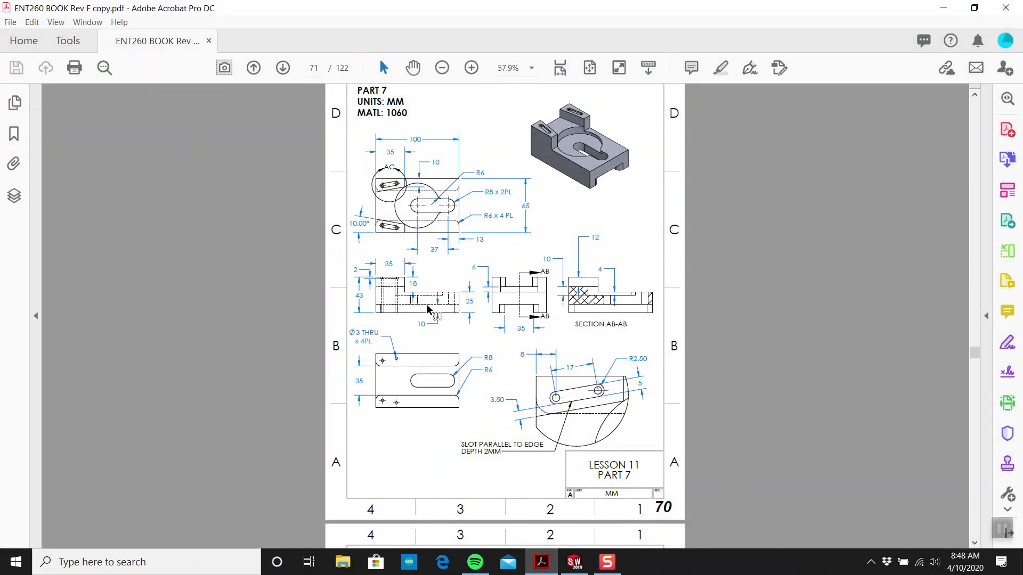
scroll(464, 388, up, 1)
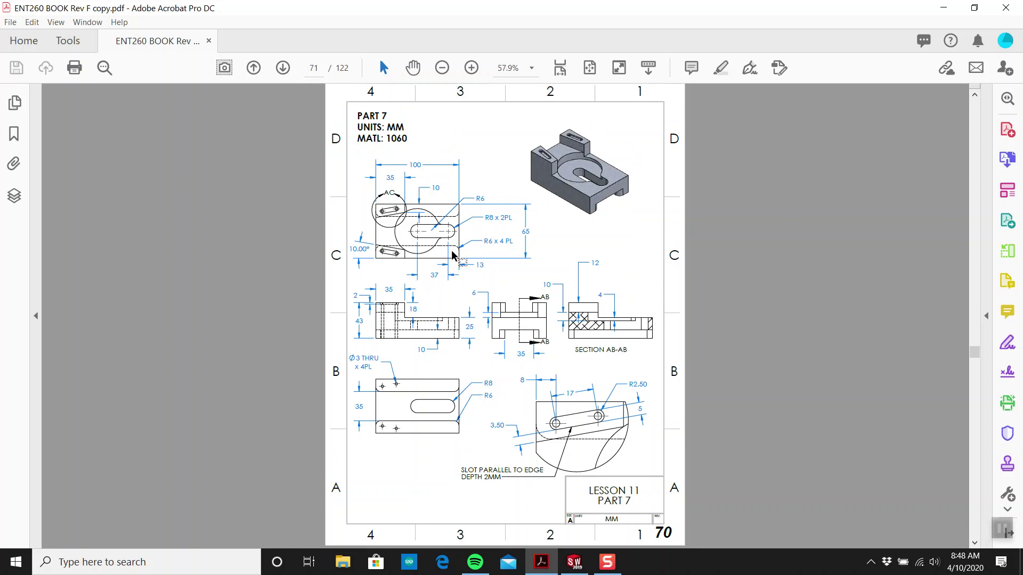
ctrl+scroll(431, 209, up, 2)
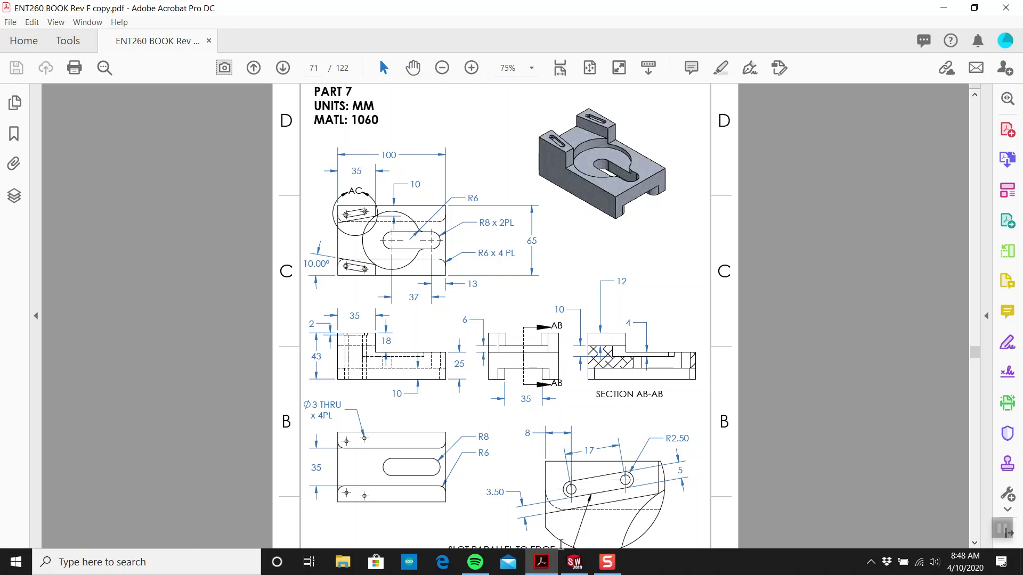
click(574, 562)
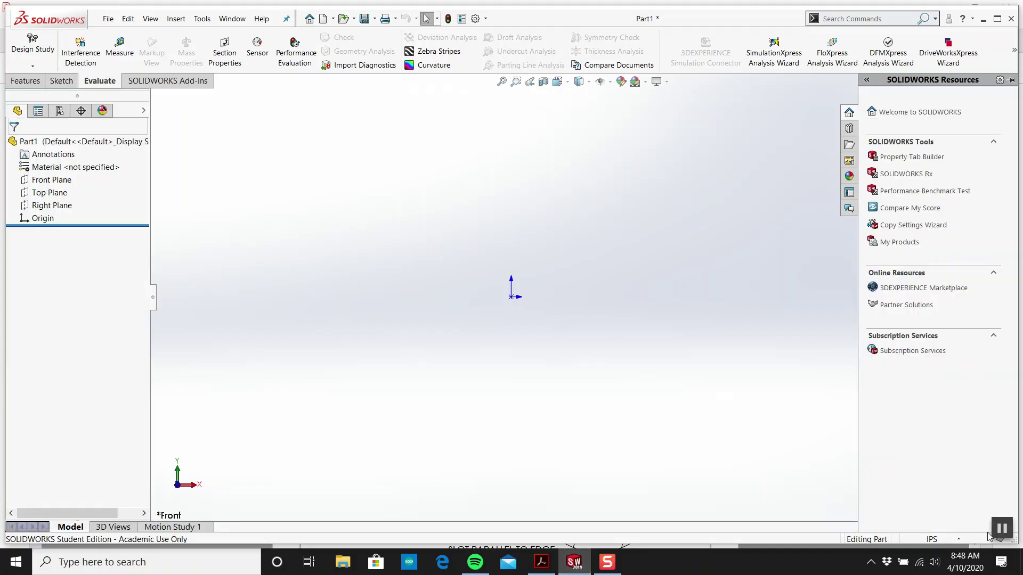
- Set the part to MMGS millimetre units and check the Part 7 drawing
click(933, 539)
click(937, 490)
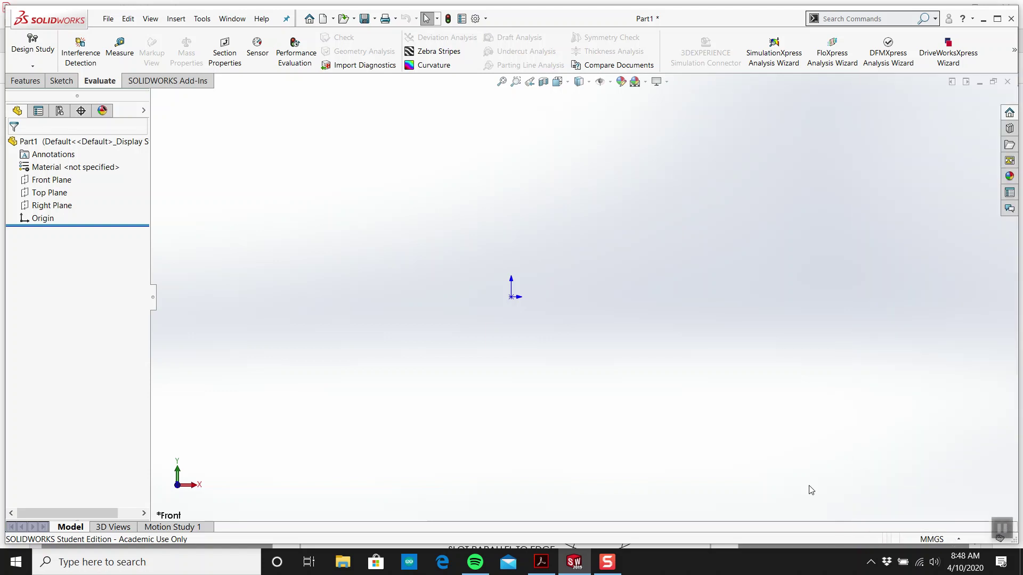
click(540, 562)
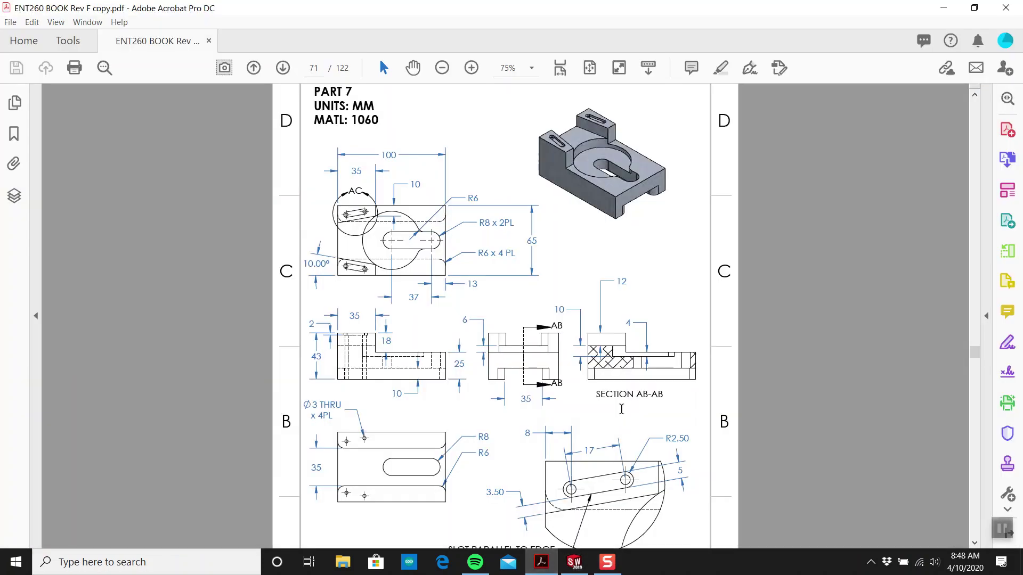
scroll(622, 413, down, 3)
scroll(622, 414, up, 3)
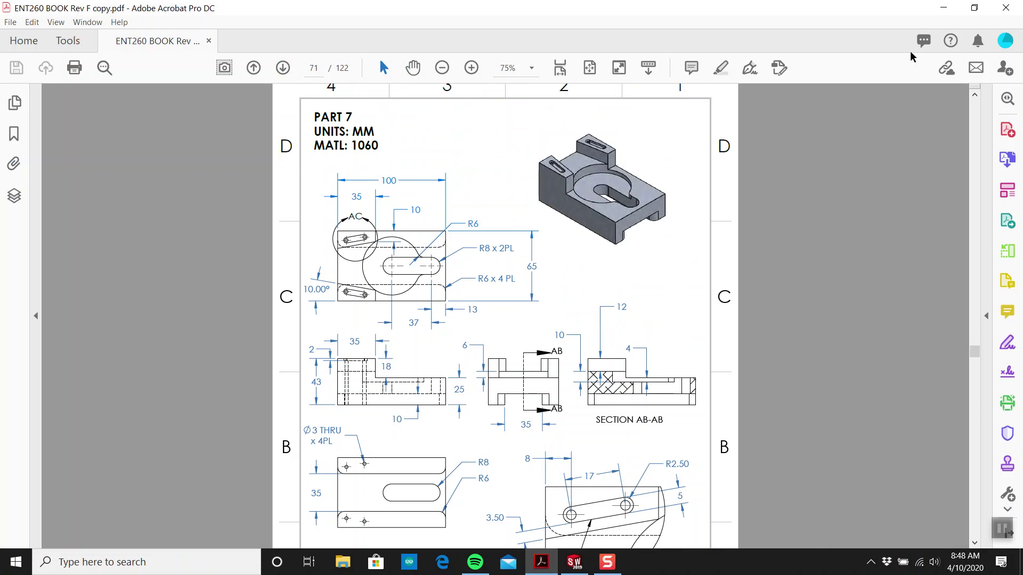
click(942, 7)
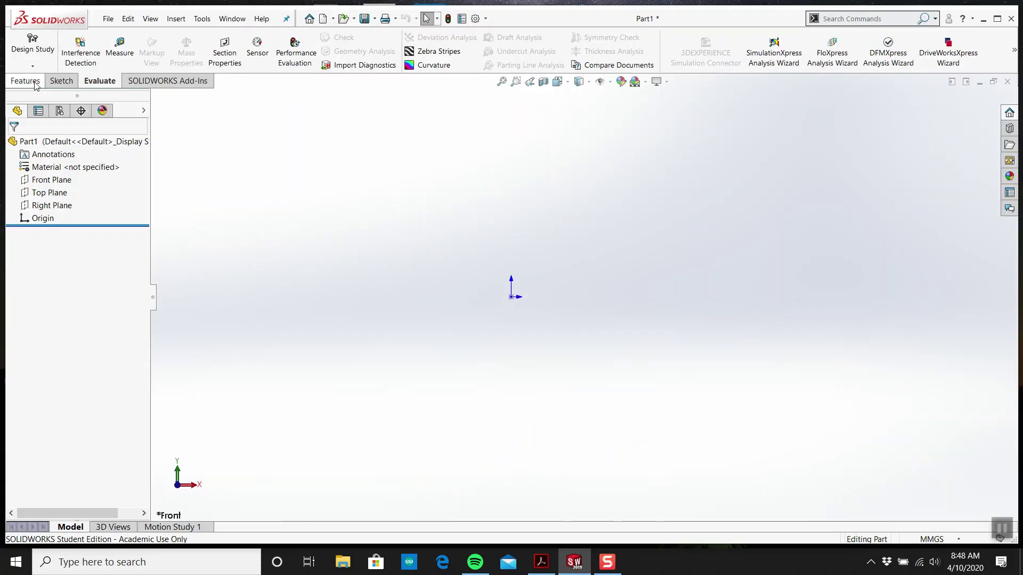
- Draw a center rectangle at the origin on the Front Plane
click(61, 80)
click(22, 44)
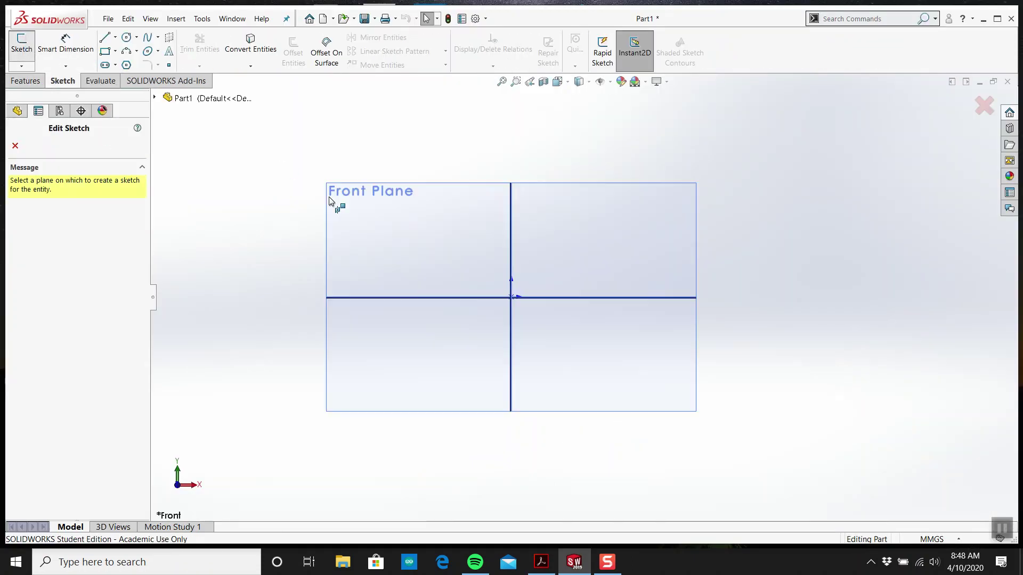
click(377, 198)
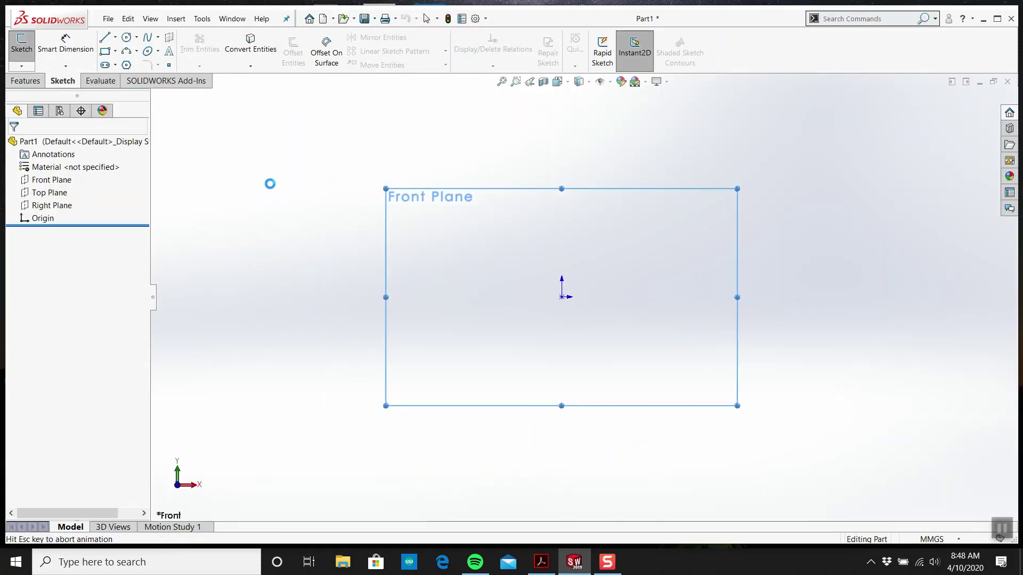
click(116, 52)
click(128, 78)
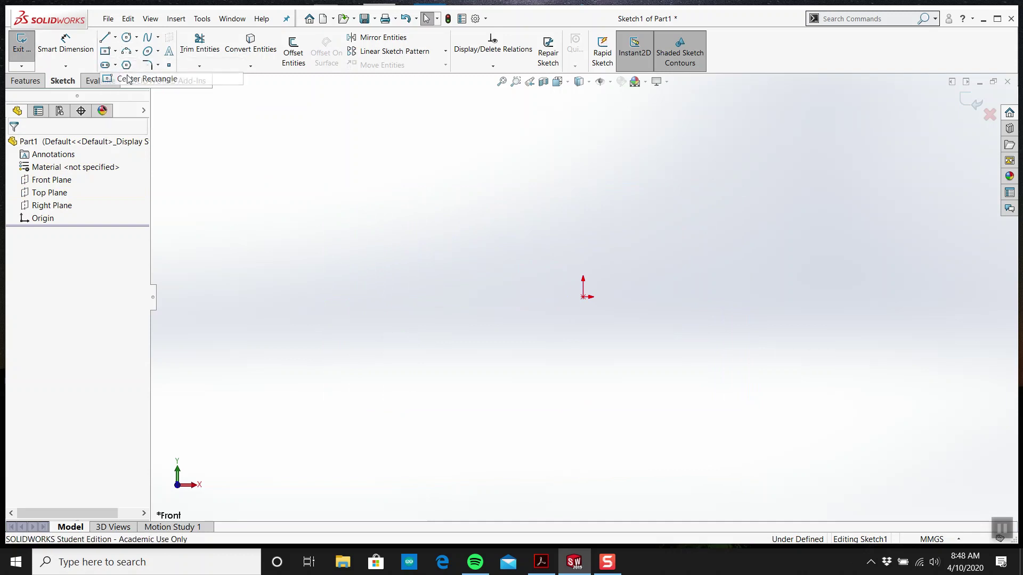
click(584, 296)
click(507, 252)
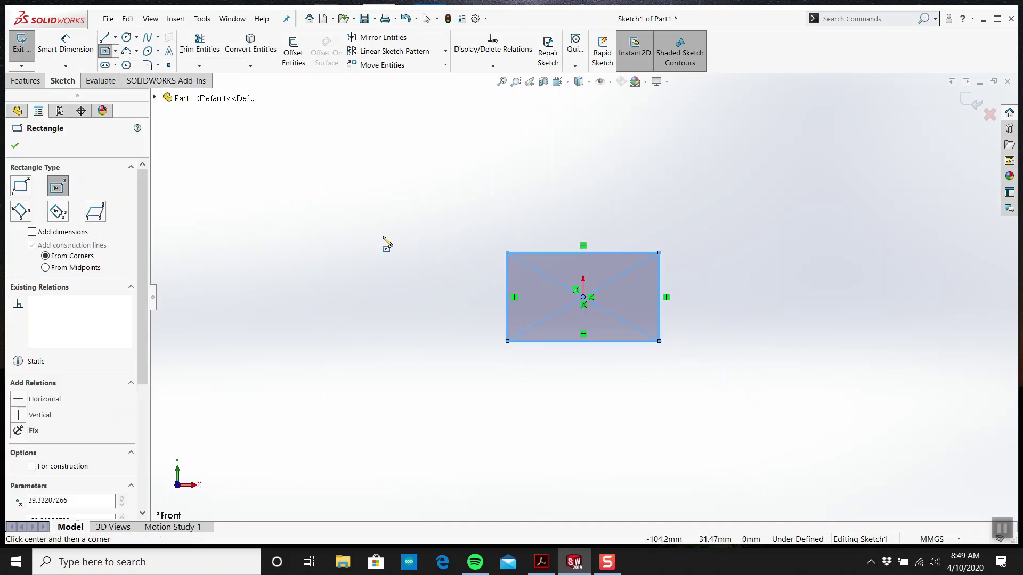
key(Escape)
- Dimension the rectangle 100 mm wide by 65 mm high and exit the sketch
click(65, 44)
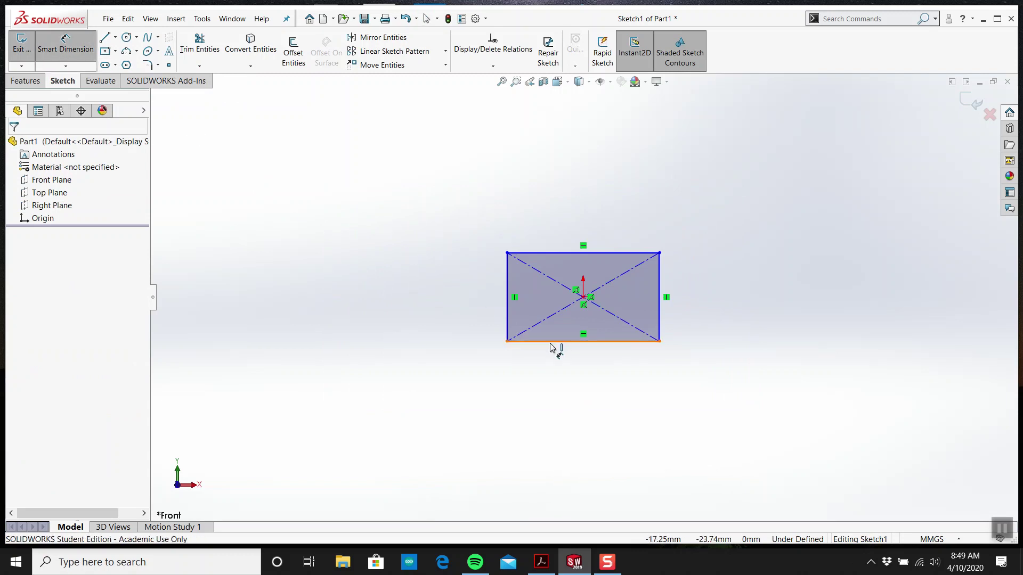
click(550, 348)
click(599, 389)
text(100)
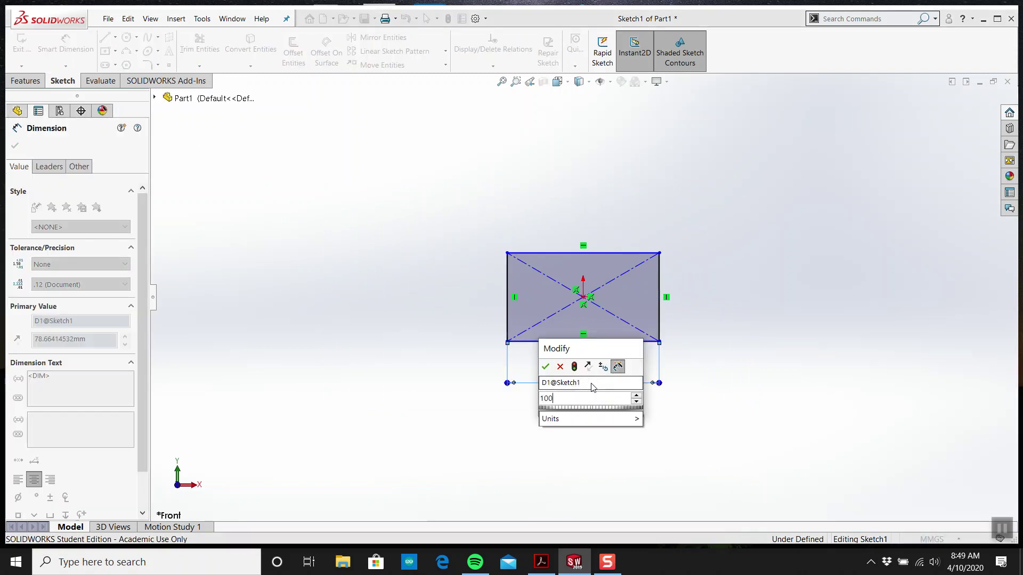
key(Return)
click(661, 311)
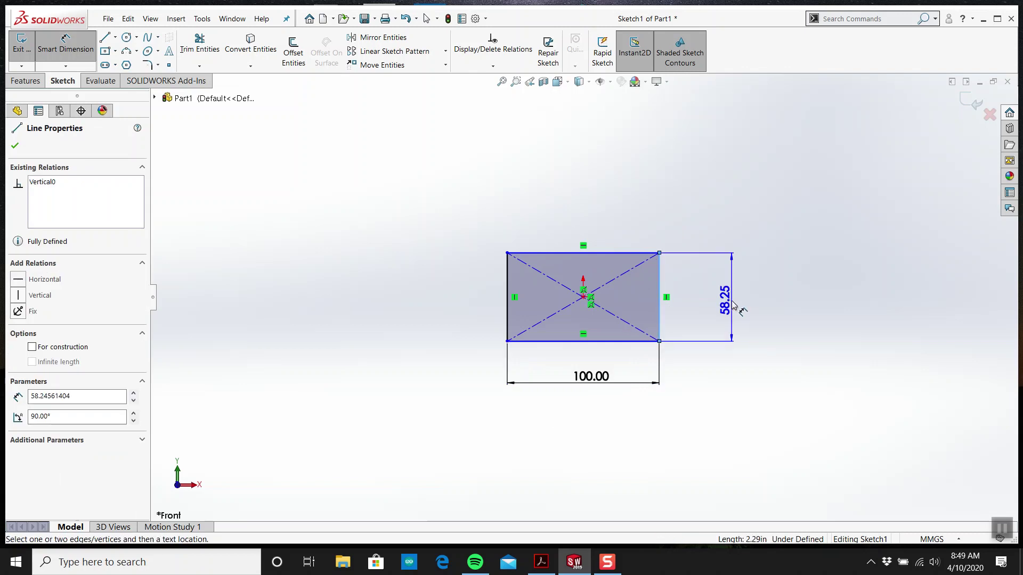
click(741, 310)
text(65)
key(Return)
key(Escape)
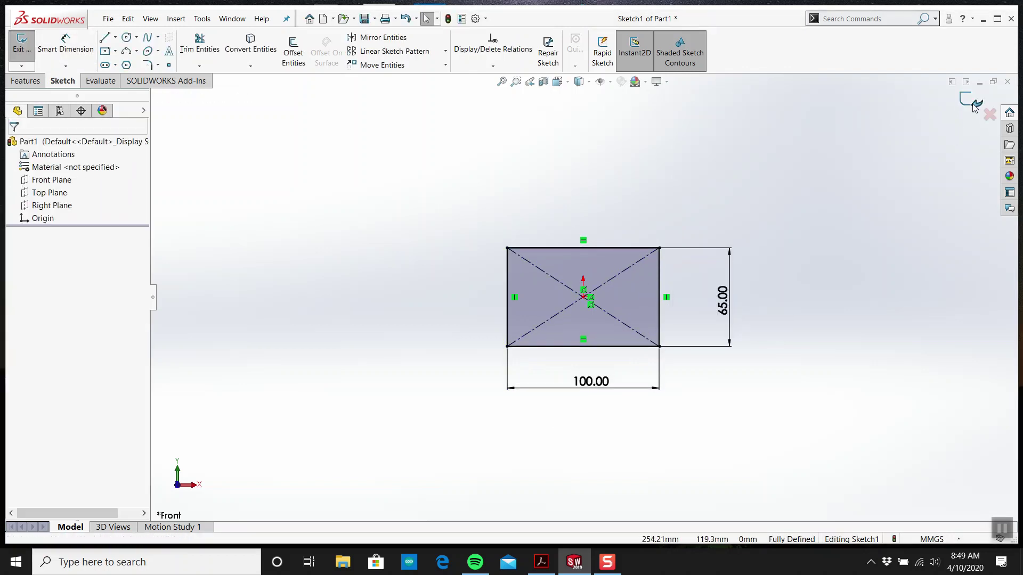
click(974, 108)
- Extrude the 100 × 65 rectangle 25 mm deep into Boss-Extrude1
click(28, 80)
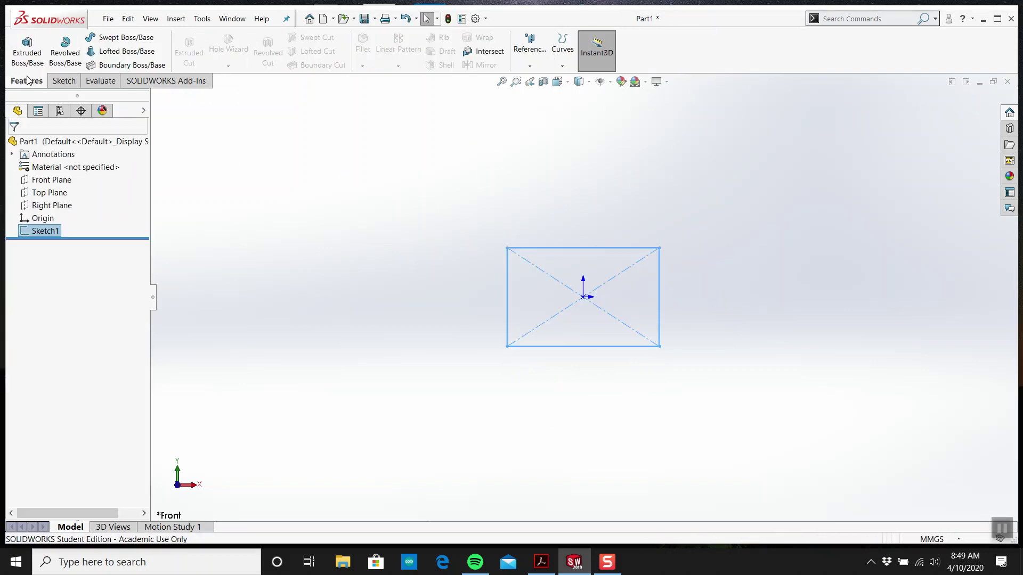
click(27, 51)
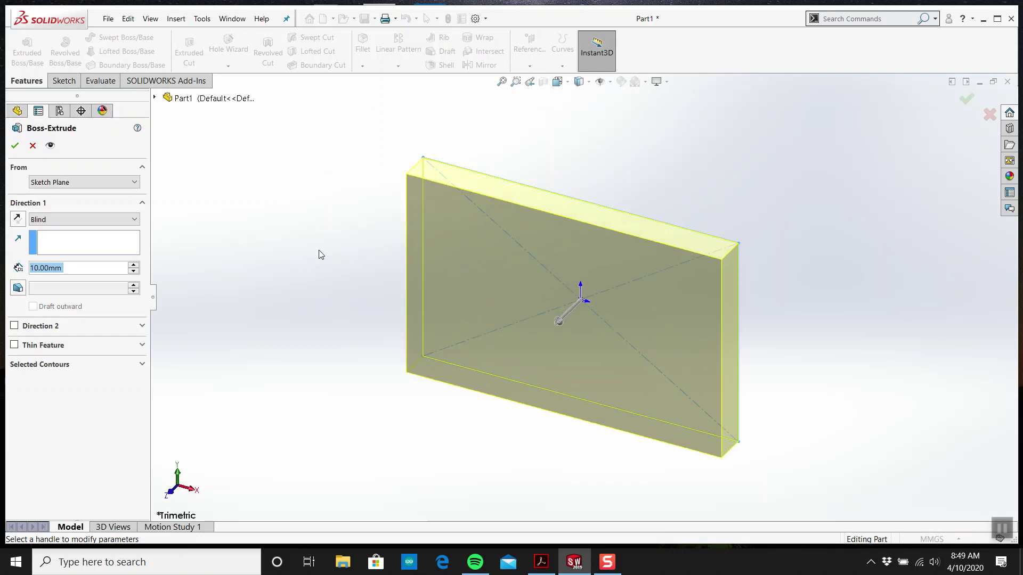
middle_drag(320, 255, 615, 144)
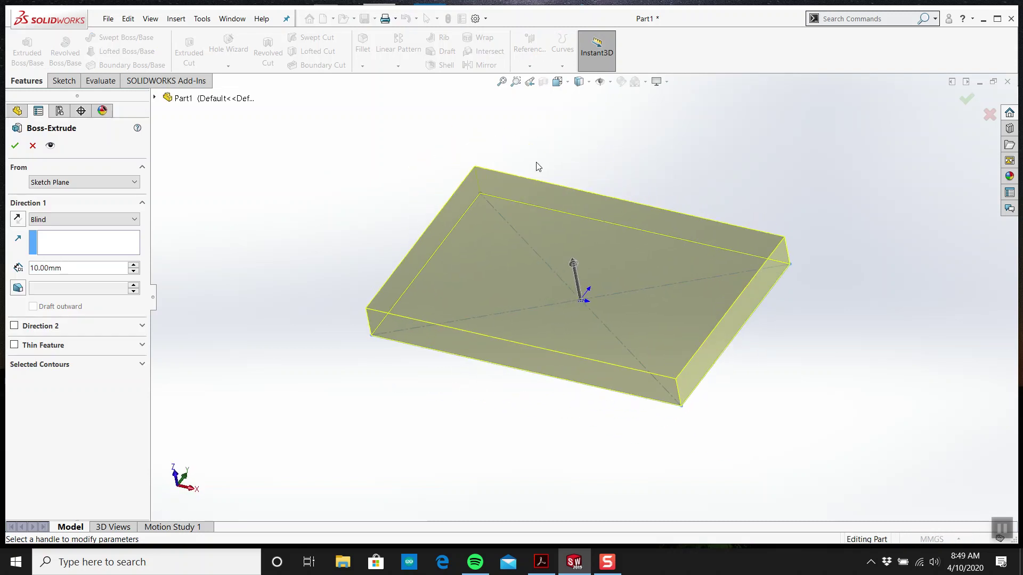
double_click(100, 267)
text(25)
key(Return)
click(15, 145)
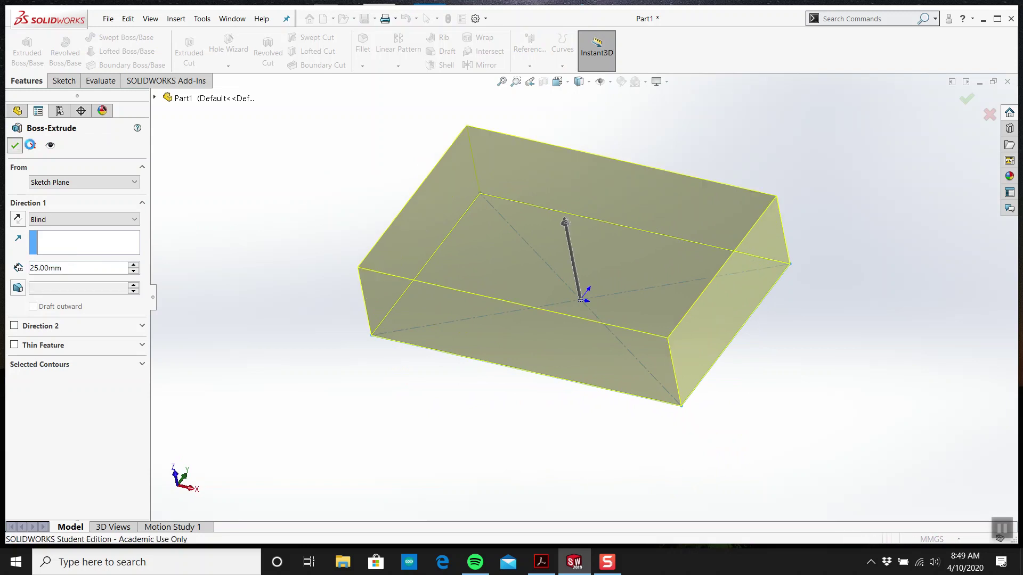
mouse_move(360, 210)
middle_down()
mouse_move(470, 209)
mouse_move(445, 200)
middle_up()
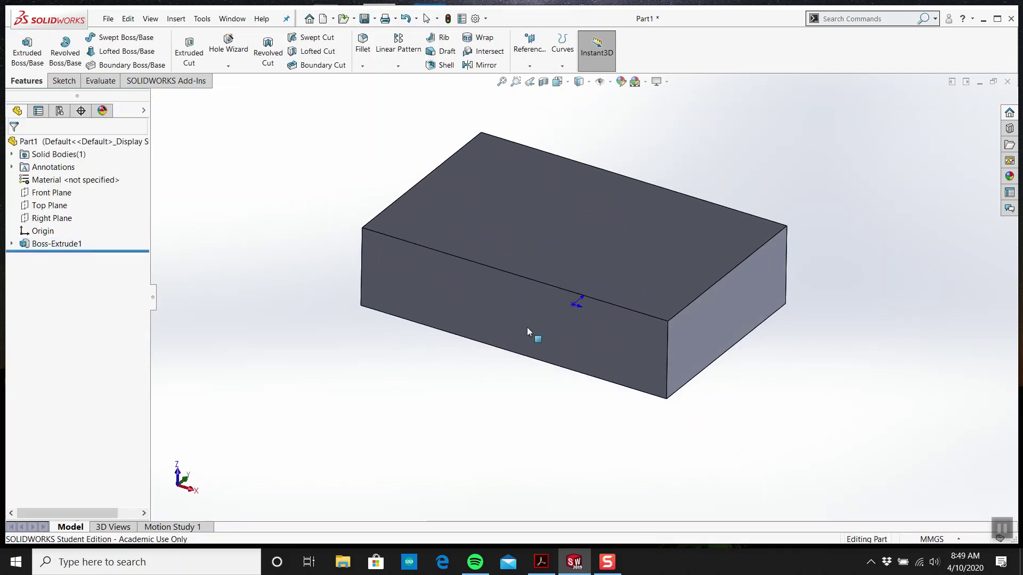
click(543, 560)
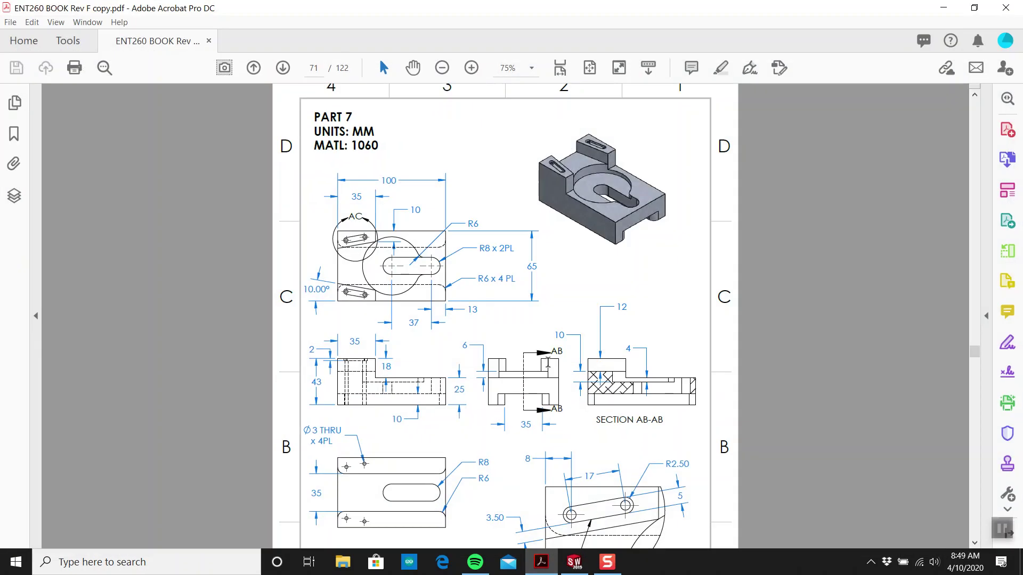
scroll(473, 333, down, 1)
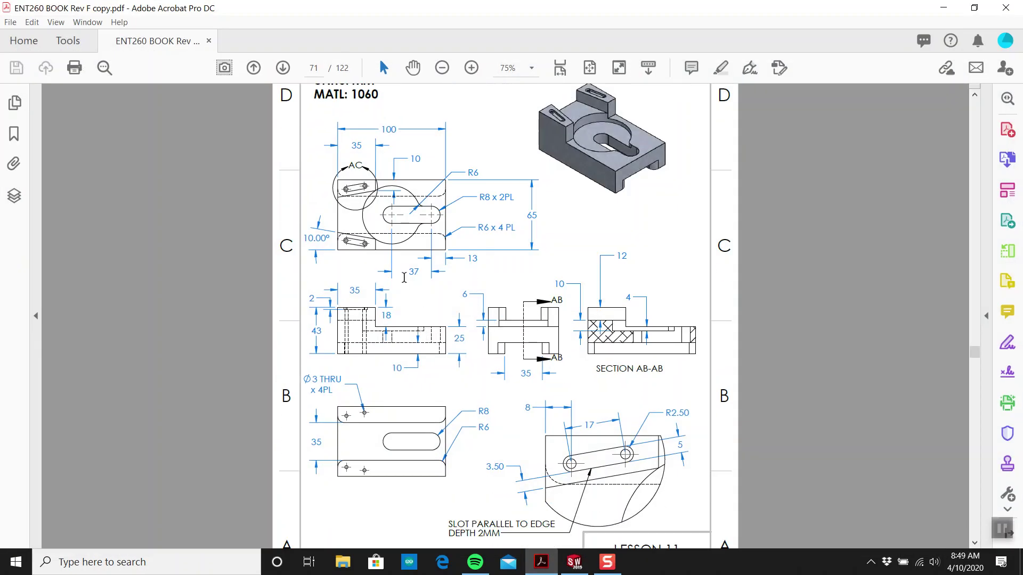
scroll(403, 277, down, 2)
scroll(403, 277, up, 2)
scroll(400, 242, down, 1)
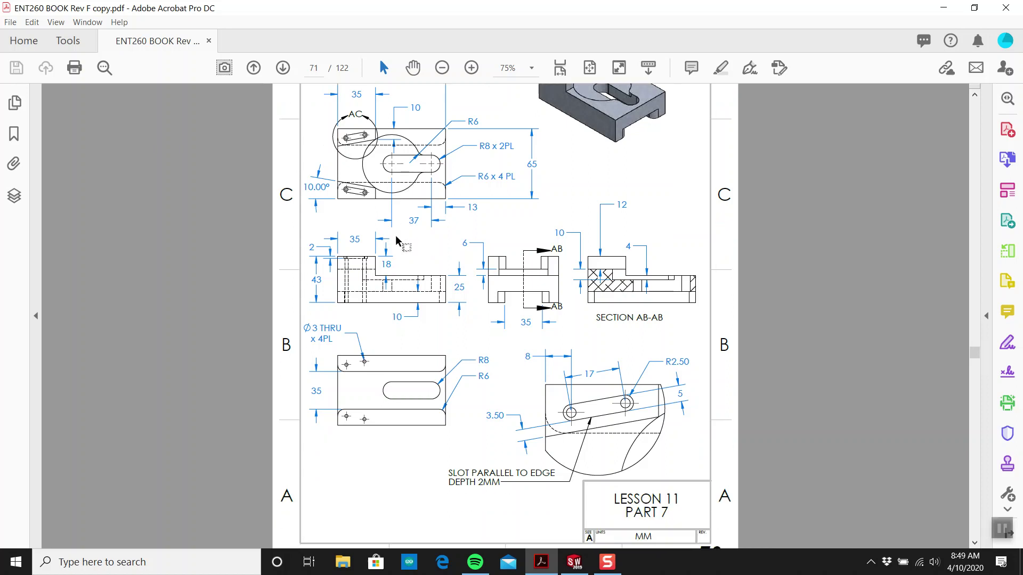
scroll(398, 241, up, 1)
scroll(396, 240, up, 2)
scroll(397, 240, down, 2)
scroll(396, 240, up, 1)
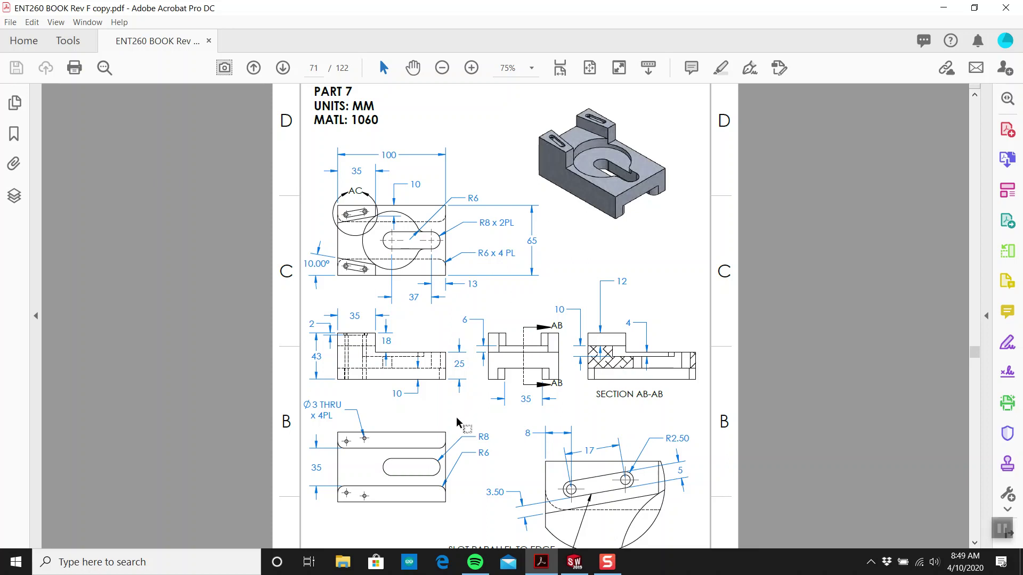
click(574, 562)
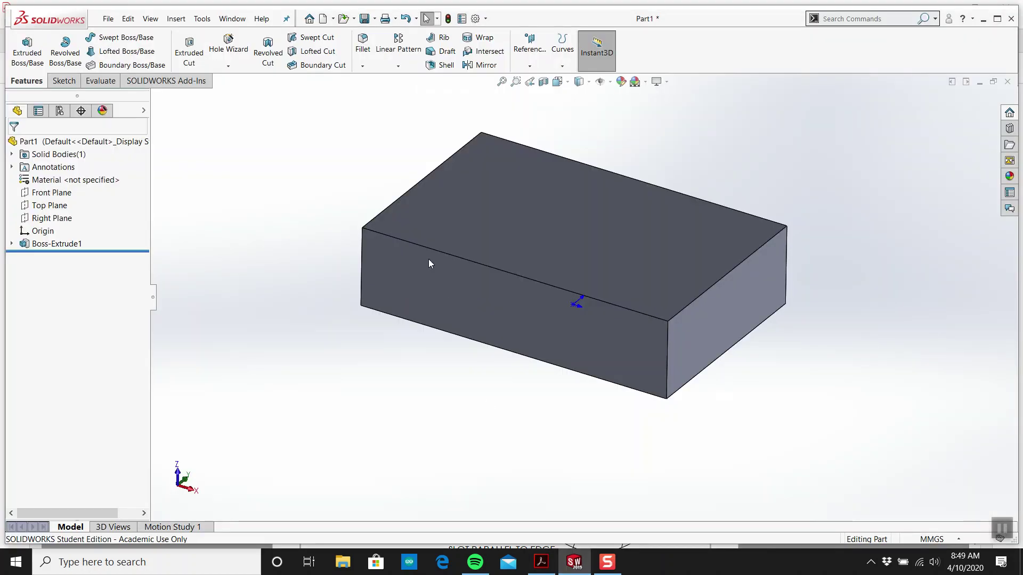
- Start a sketch on the block's top face, viewed normal to it
click(541, 562)
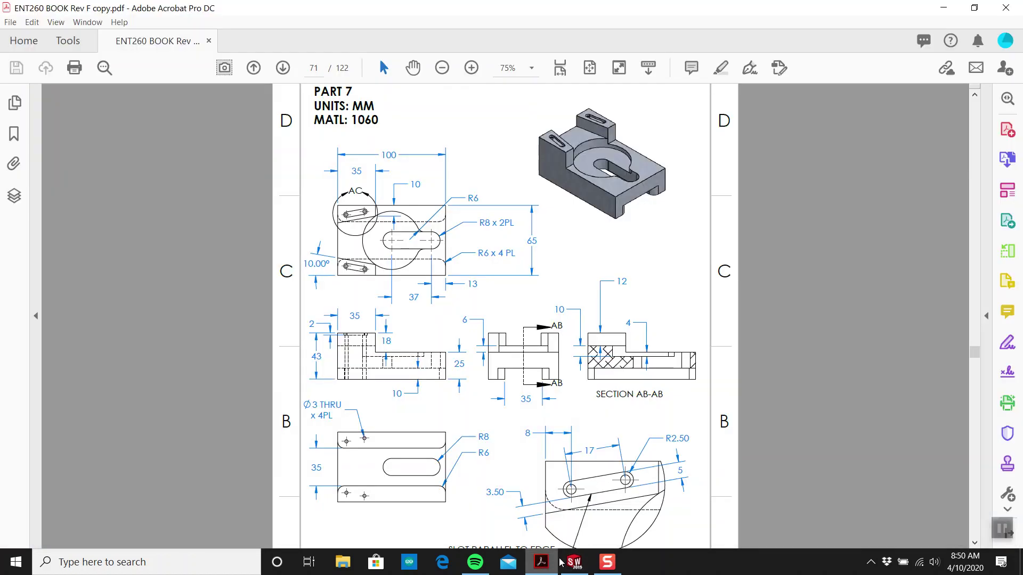
click(574, 561)
click(64, 80)
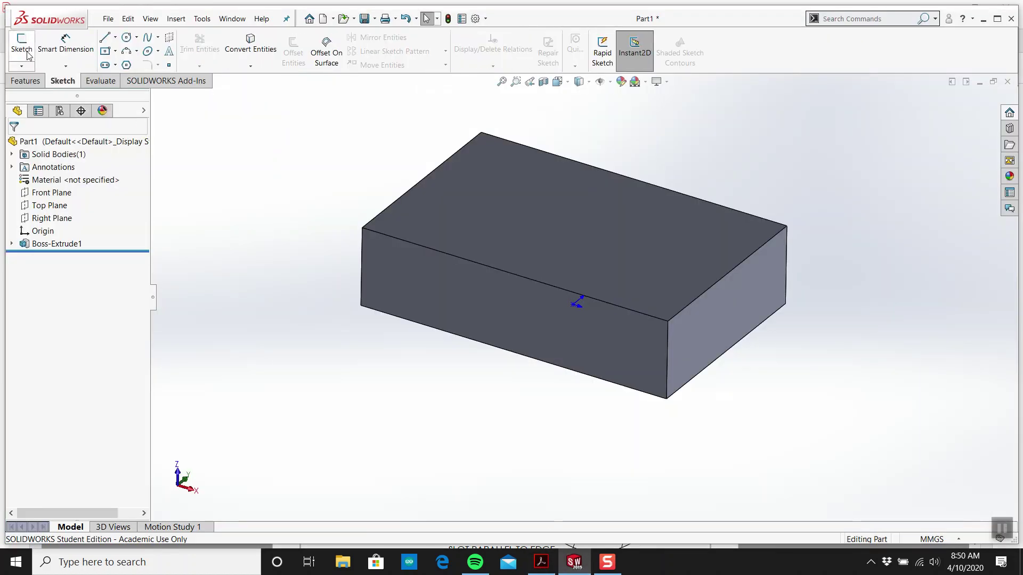
click(22, 46)
click(479, 211)
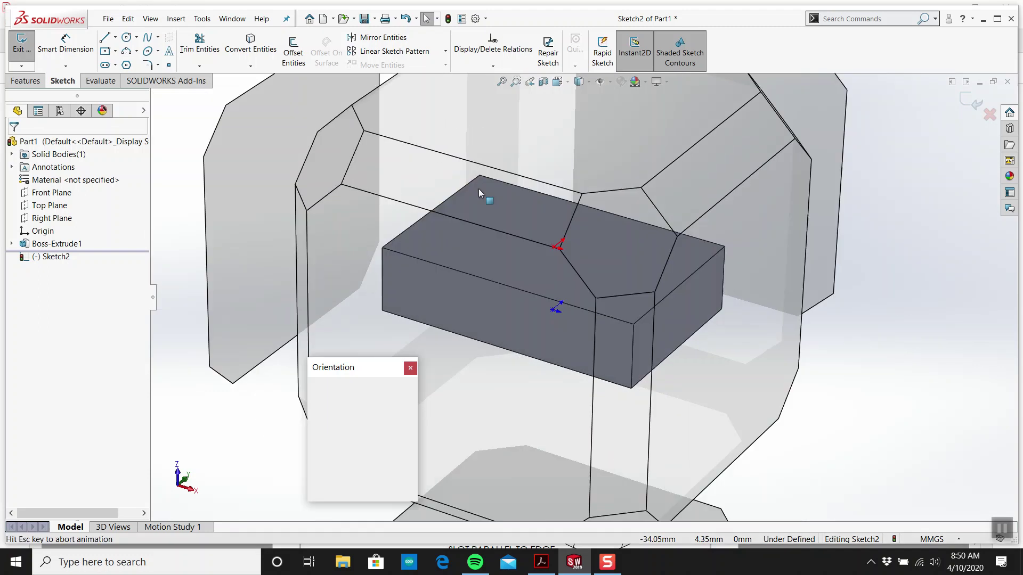
key(ctrl+8)
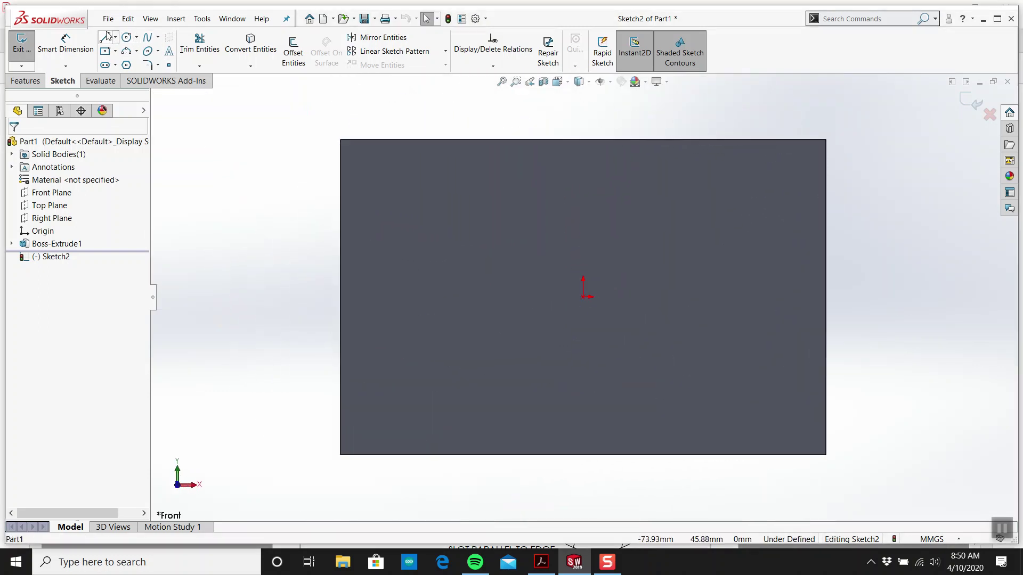
- Draw the closed slanted corner profile with lines along the block's edges
click(105, 38)
click(477, 141)
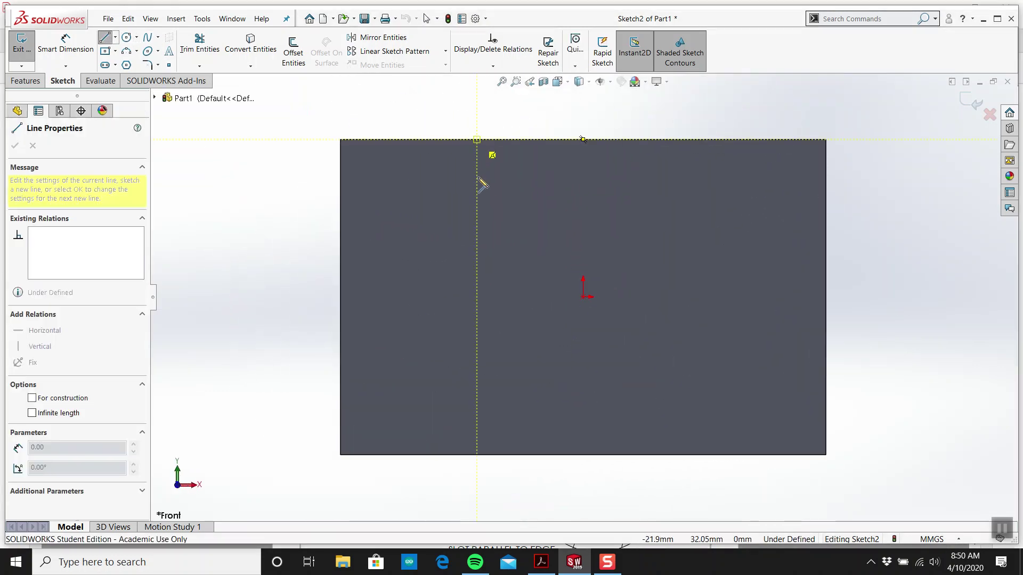
click(477, 200)
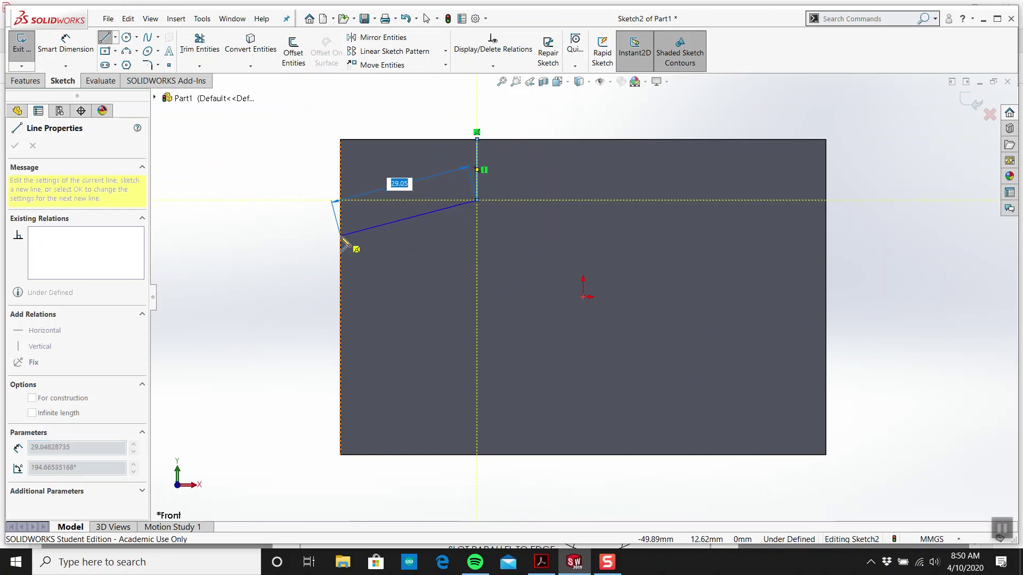
click(342, 141)
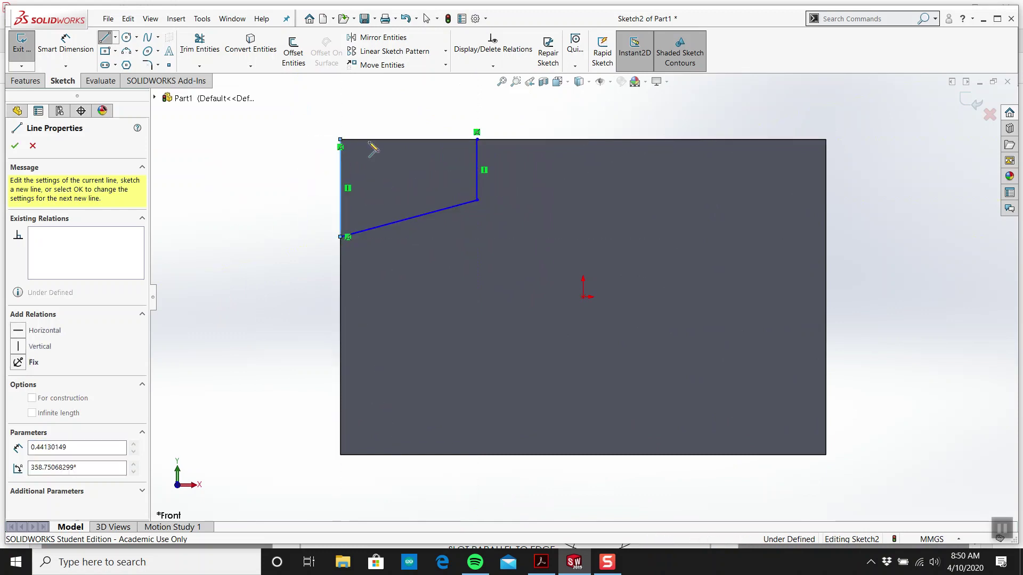
click(477, 141)
key(Escape)
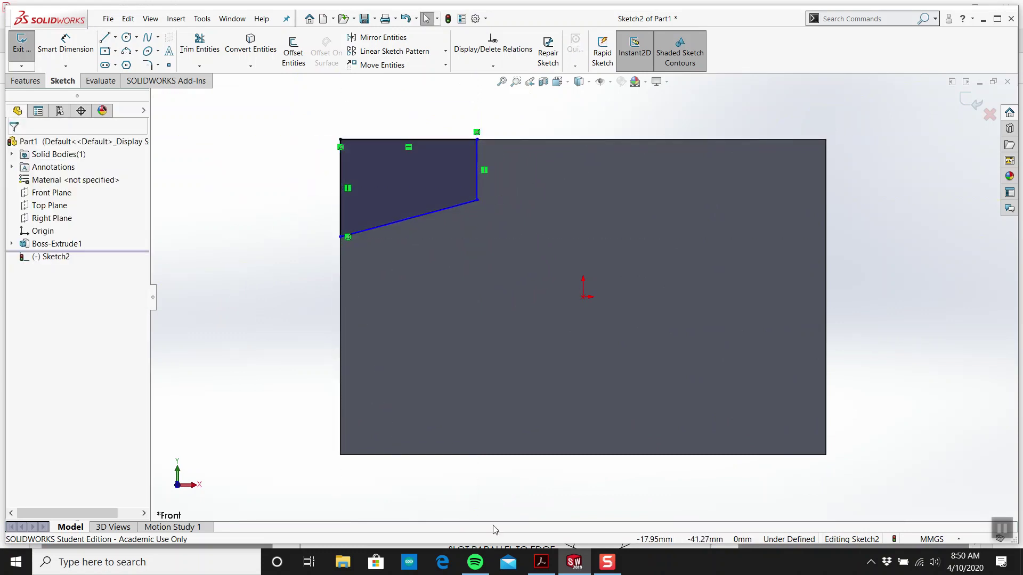
- Add a horizontal centerline from the block's left edge to its right edge
click(115, 38)
click(137, 62)
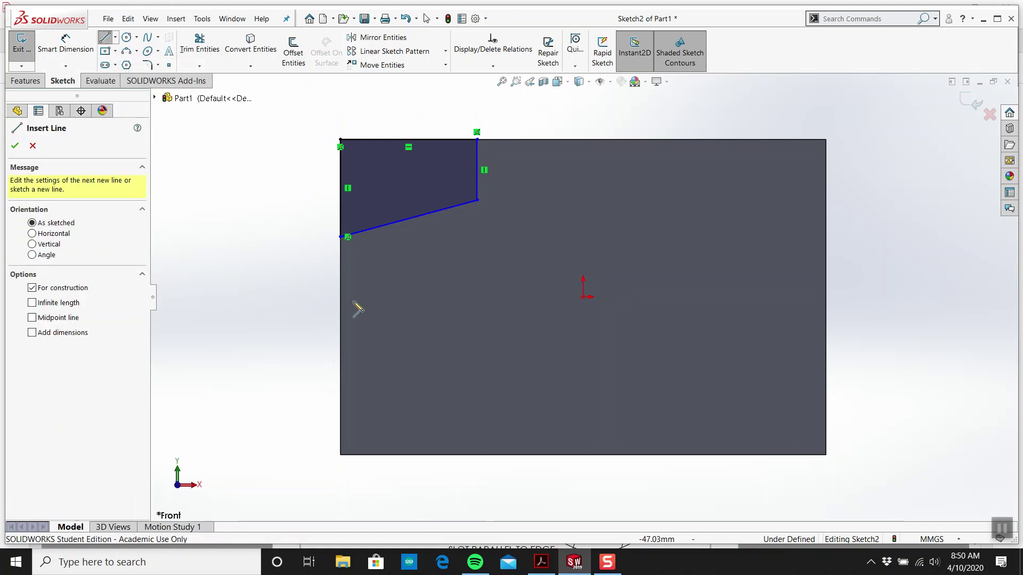
click(340, 297)
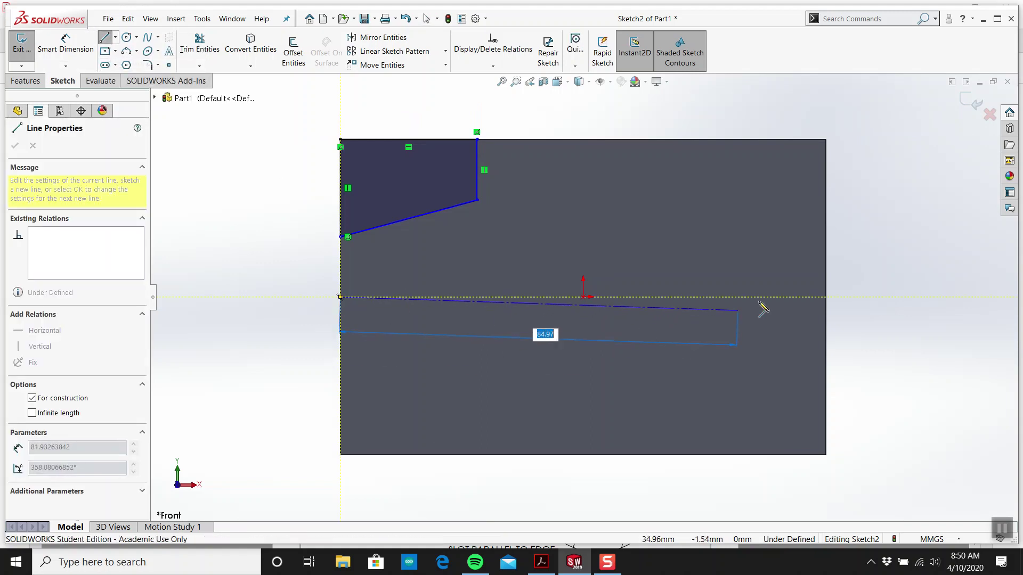
click(825, 298)
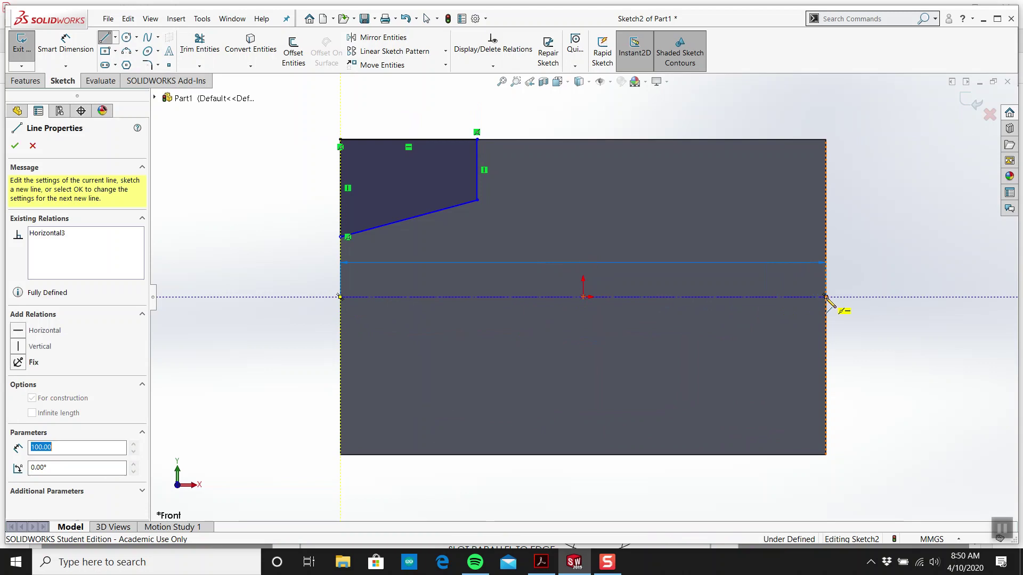
key(Escape)
- Dimension the profile's top edge at 35 mm and right side at 10 mm
click(542, 563)
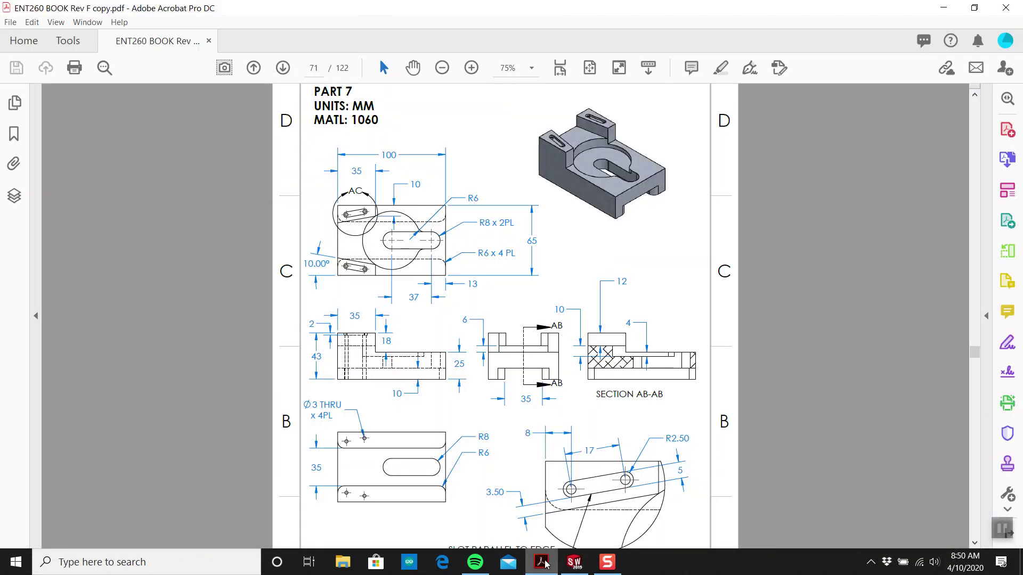
click(574, 563)
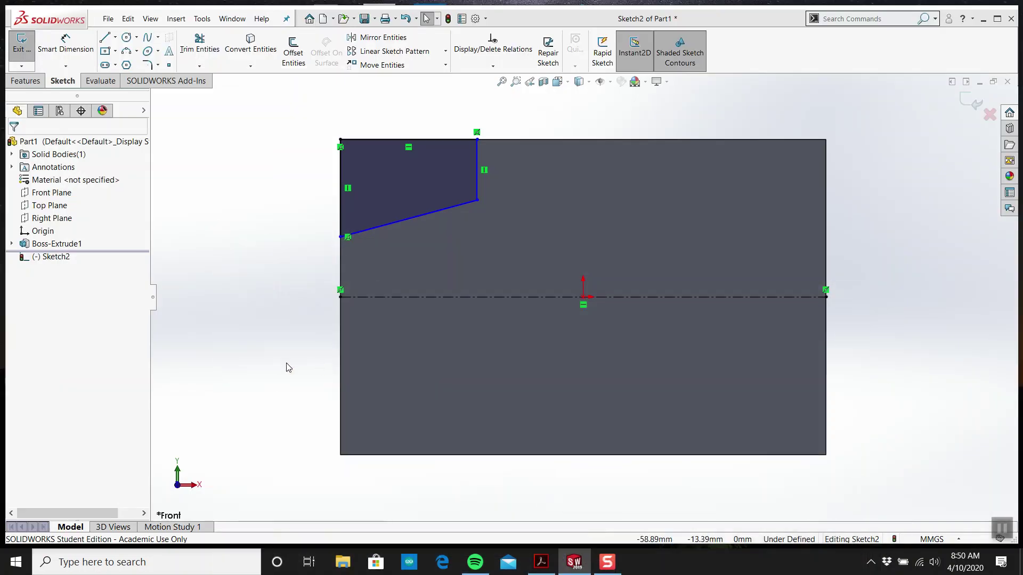
click(434, 143)
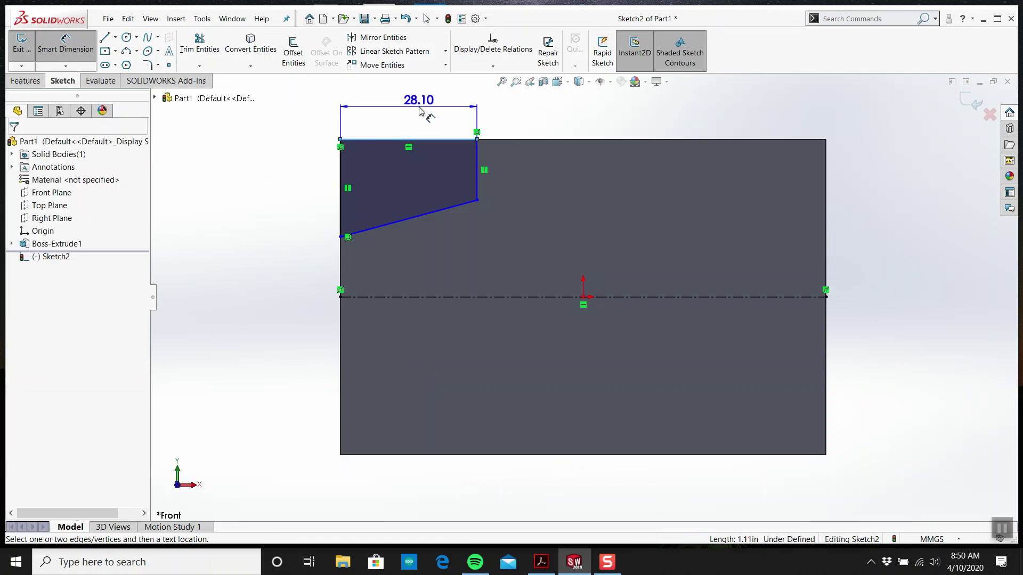
click(422, 109)
key(Return)
text(35)
key(Return)
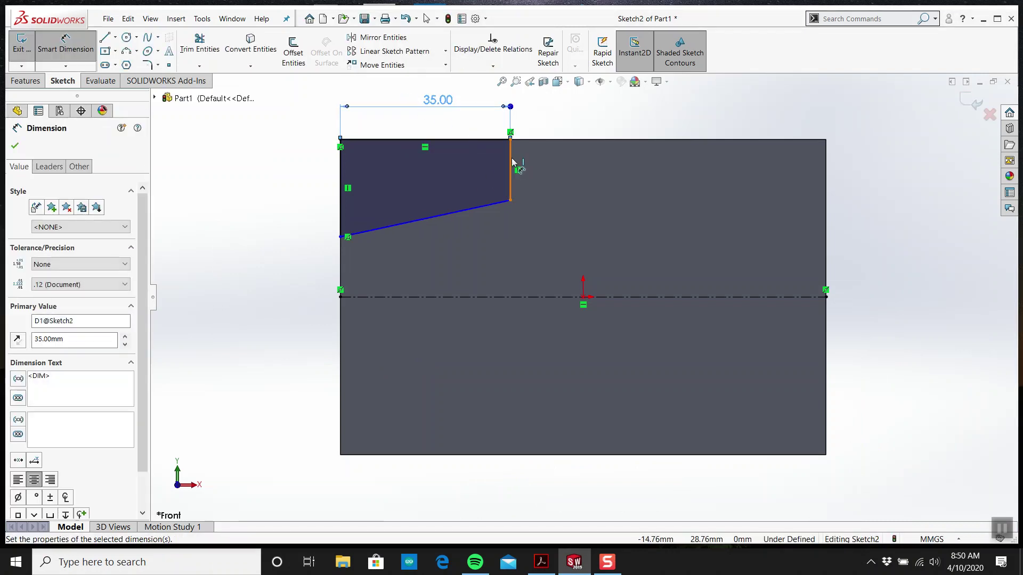
click(510, 170)
click(582, 117)
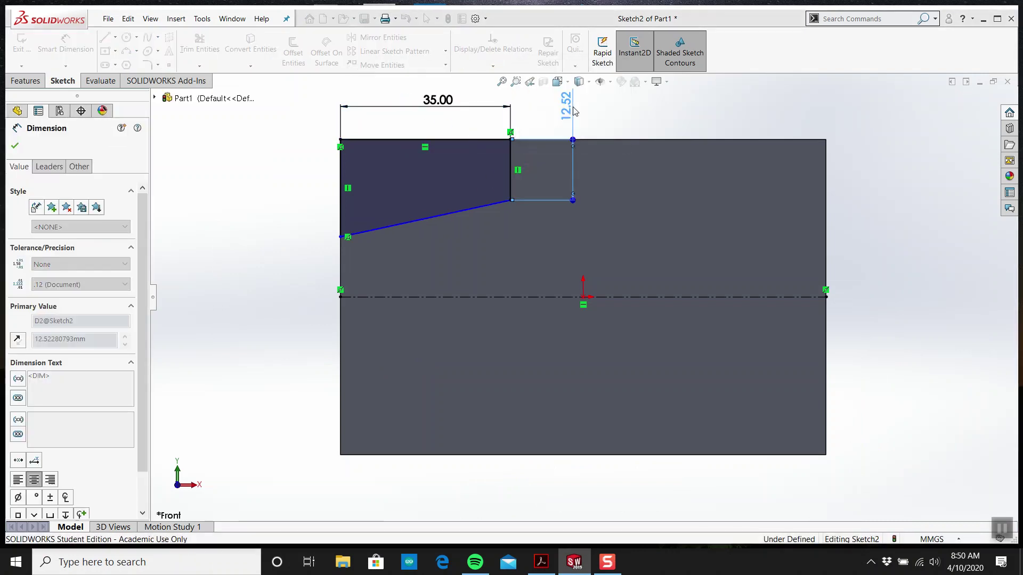
text(10)
key(Return)
key(Escape)
- Add the 10° angle between the top edge and the slanted line
click(540, 563)
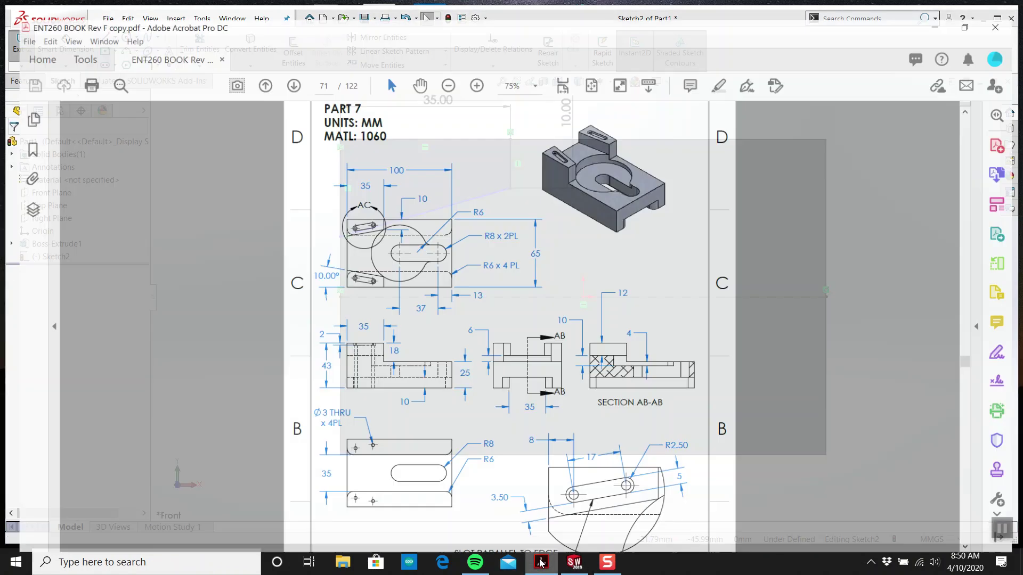
click(574, 562)
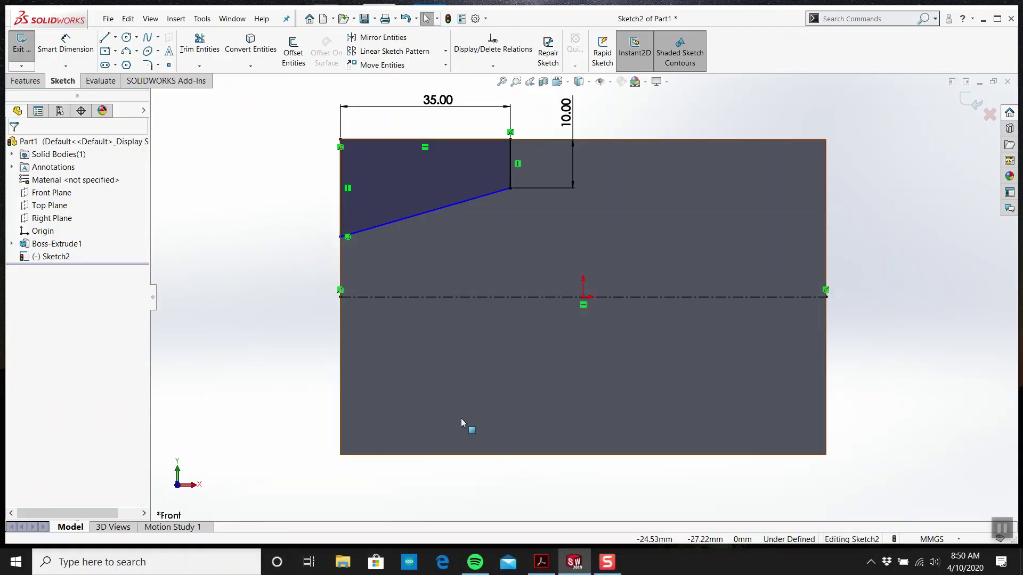
scroll(286, 373, down, 3)
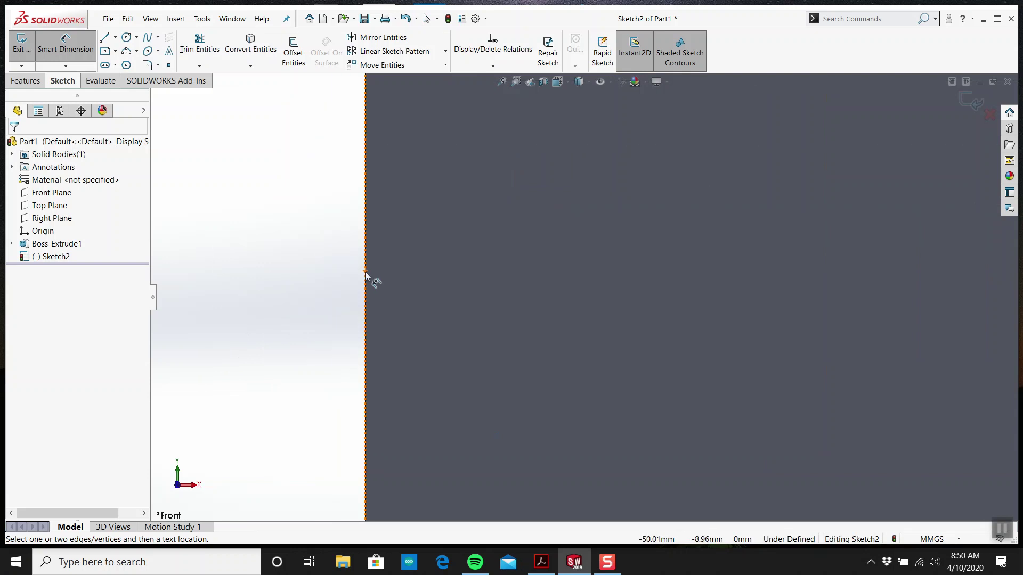
scroll(479, 287, up, 3)
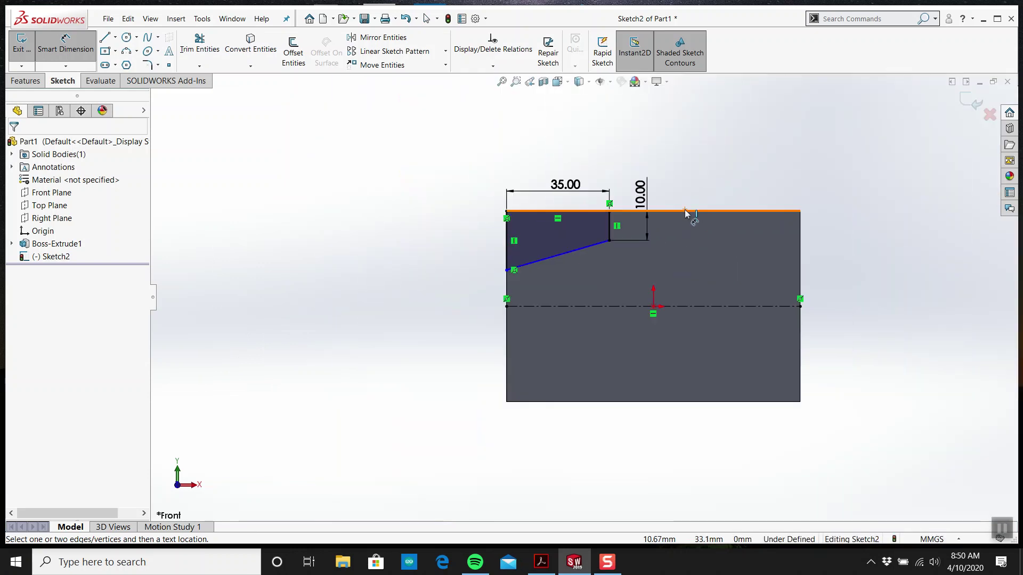
click(685, 211)
click(573, 254)
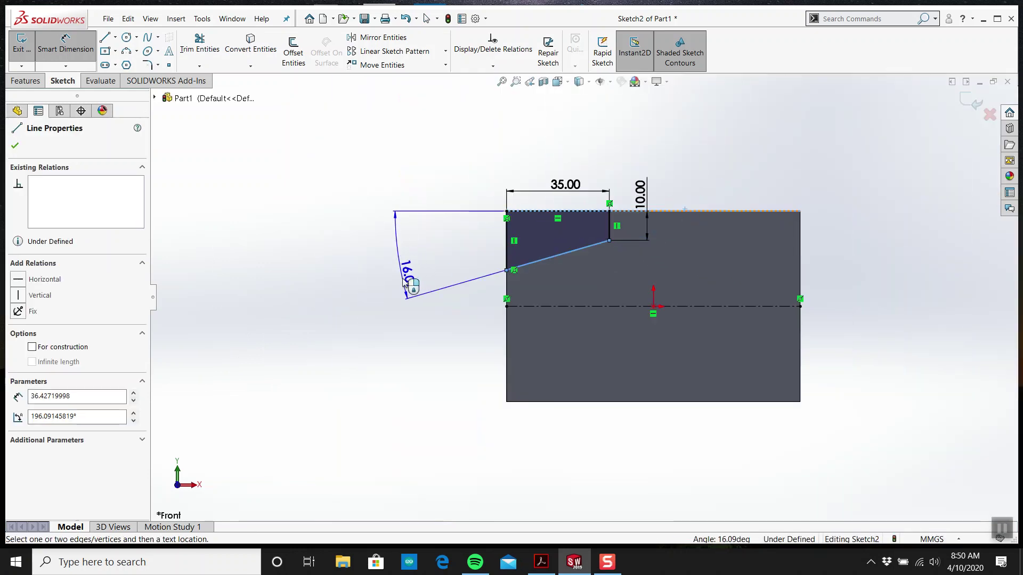
click(400, 275)
text(10)
key(Return)
key(Escape)
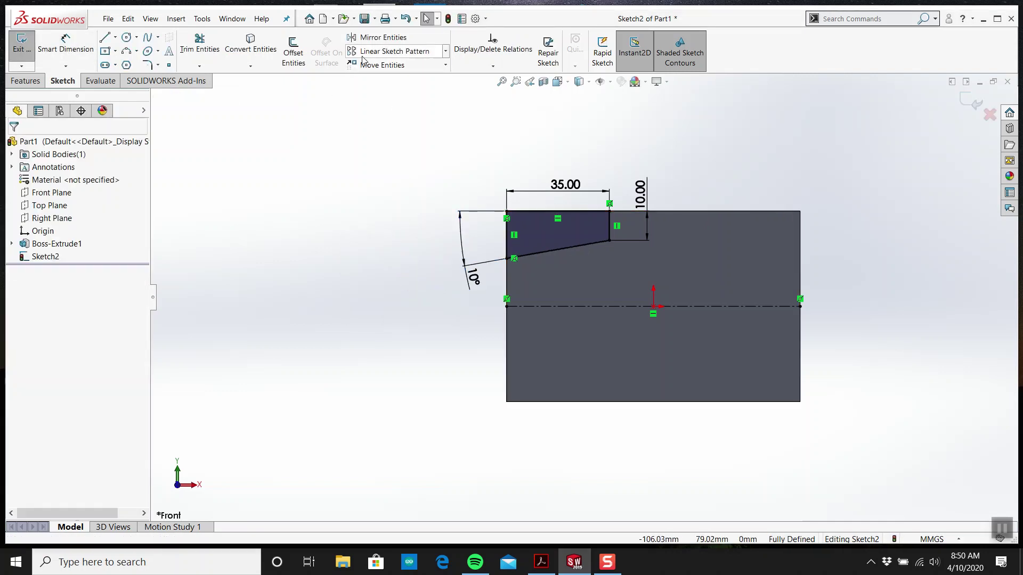
- Mirror the corner profile's lines across the horizontal centerline
click(376, 37)
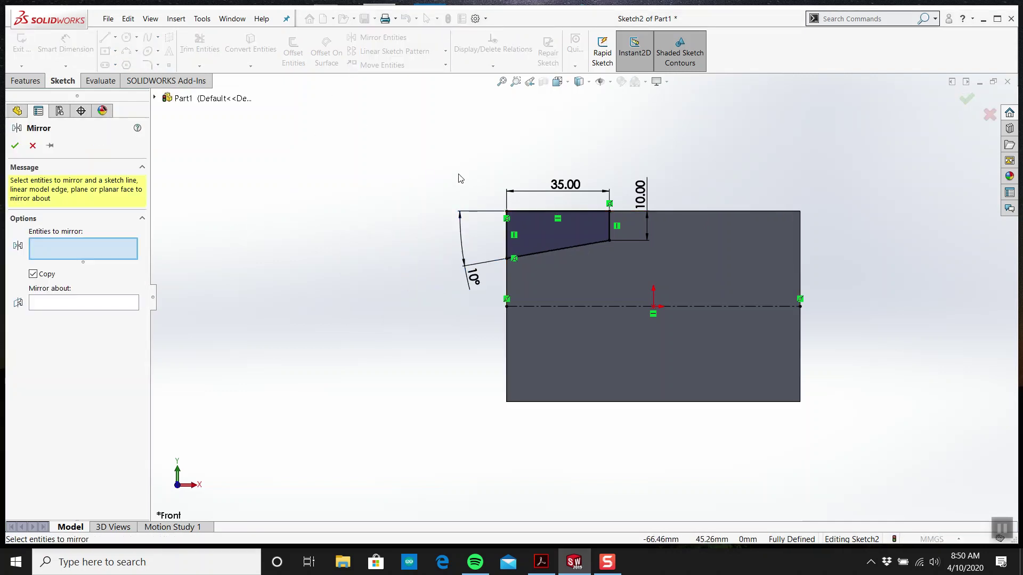
drag(456, 176, 639, 263)
click(95, 335)
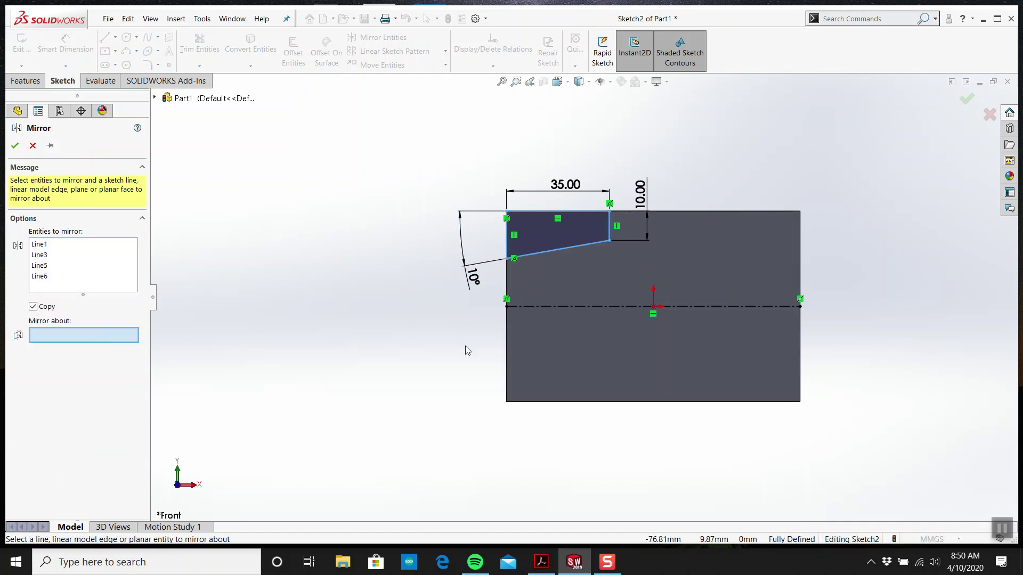
click(550, 306)
click(14, 145)
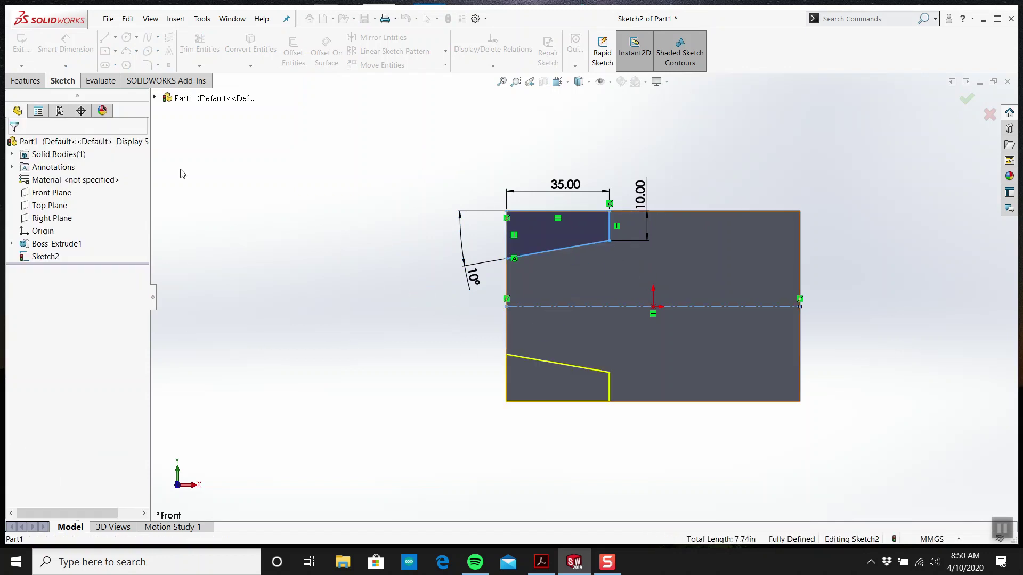
mouse_move(480, 200)
middle_down()
mouse_move(587, 138)
mouse_move(612, 137)
middle_up()
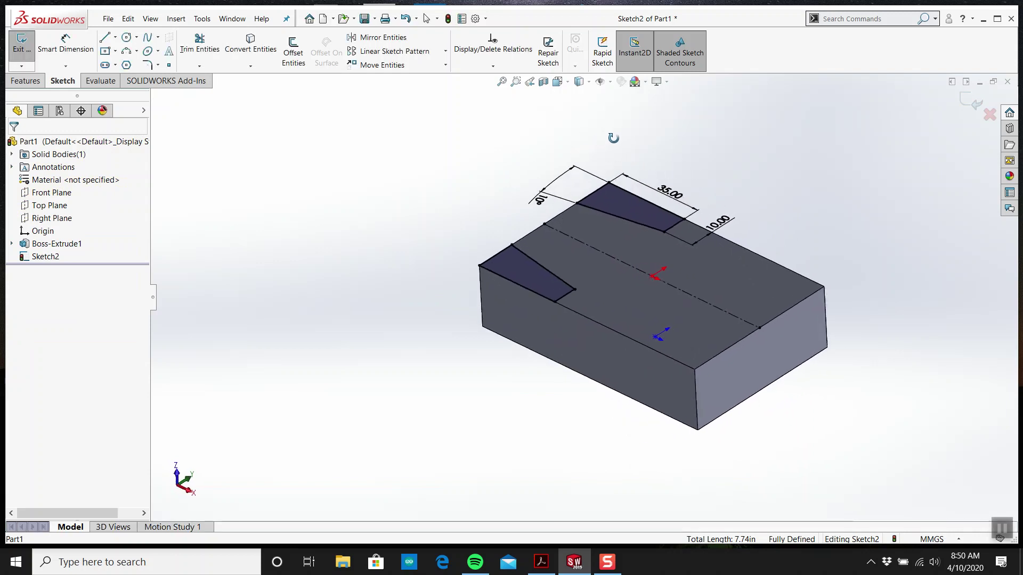
- Extrude both corner profiles 18 mm upward into sloped blocks
click(540, 561)
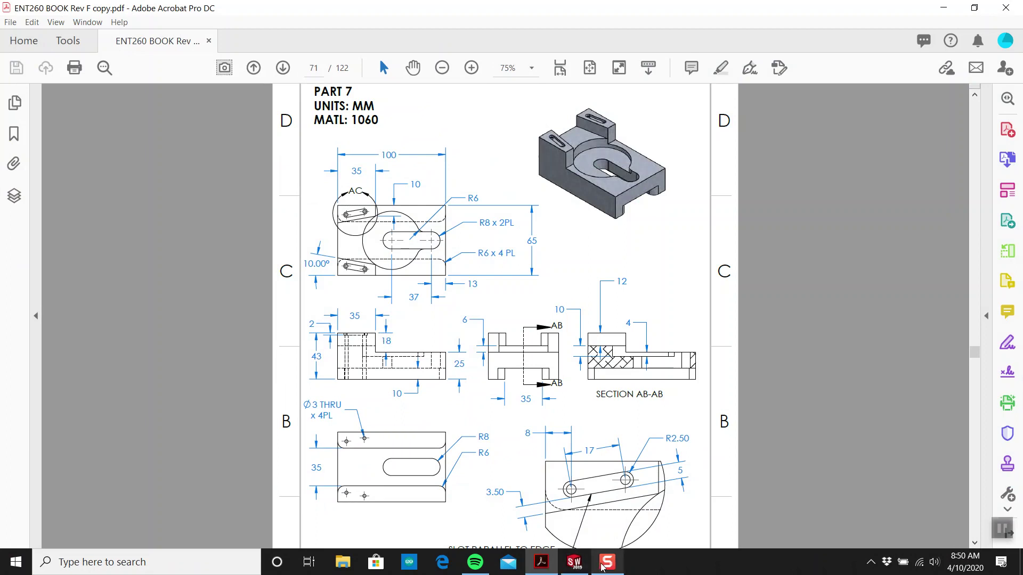
click(574, 561)
click(21, 44)
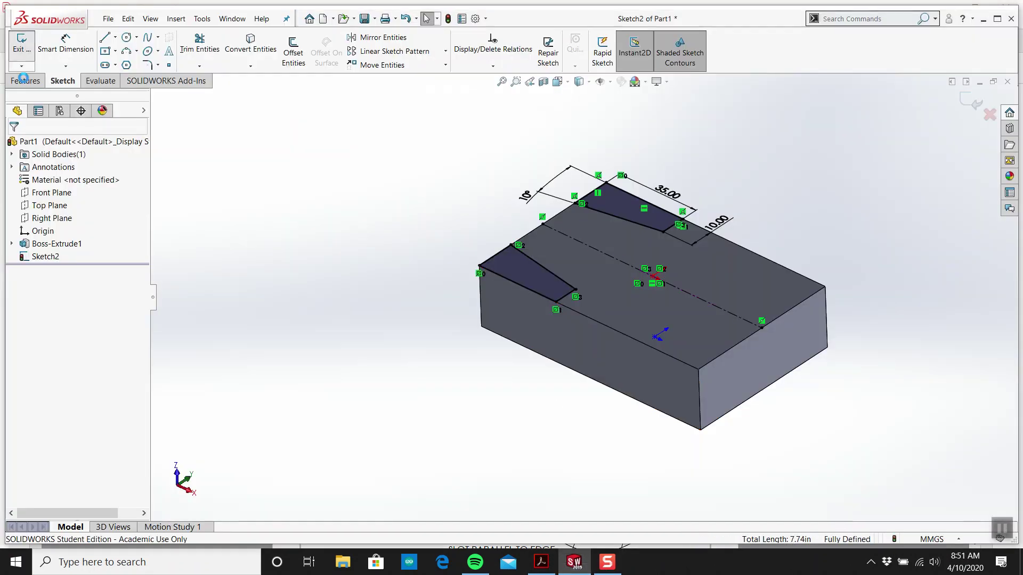
click(29, 54)
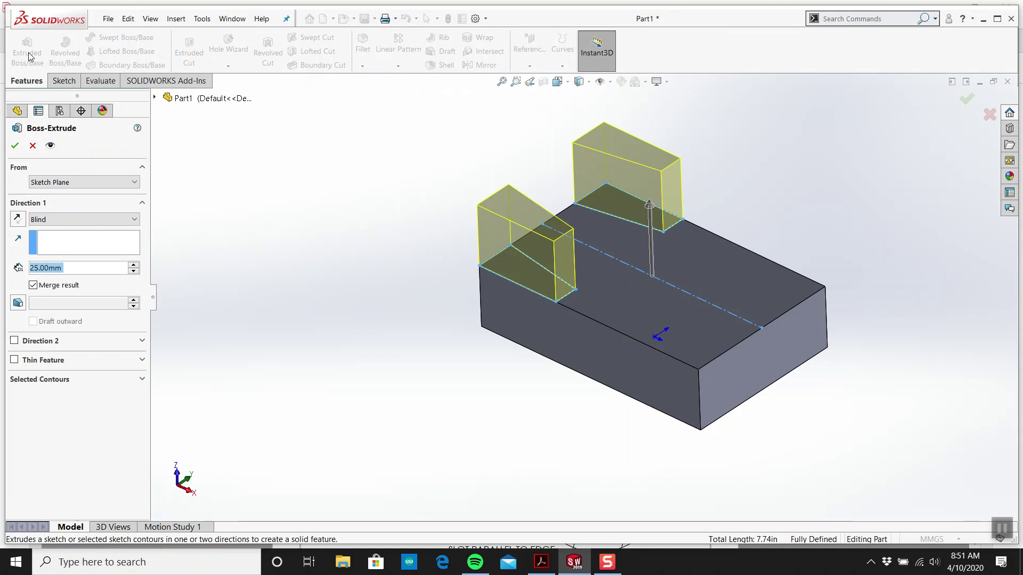
text(18)
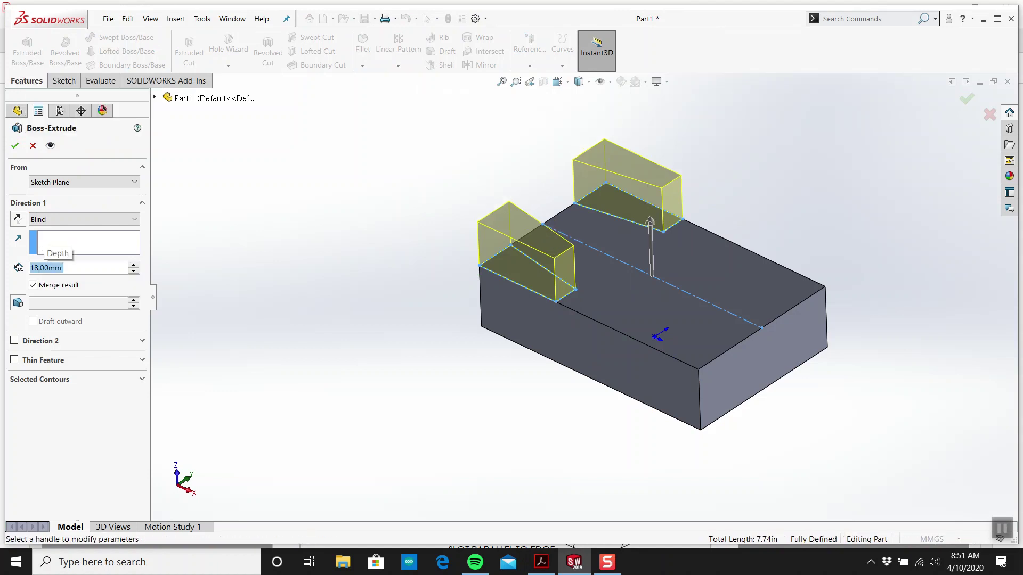
click(15, 149)
middle_drag(524, 258, 557, 206)
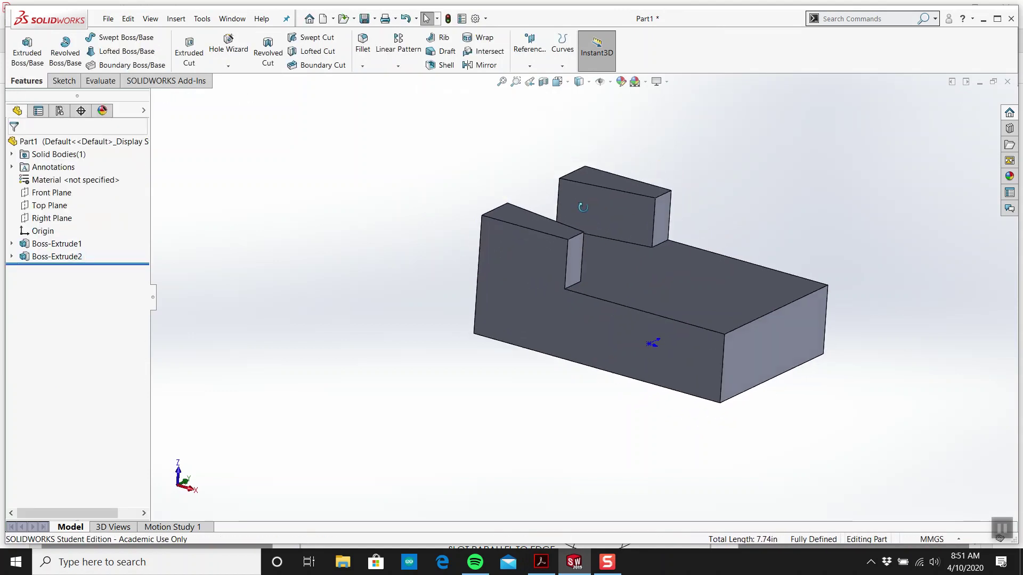
click(541, 562)
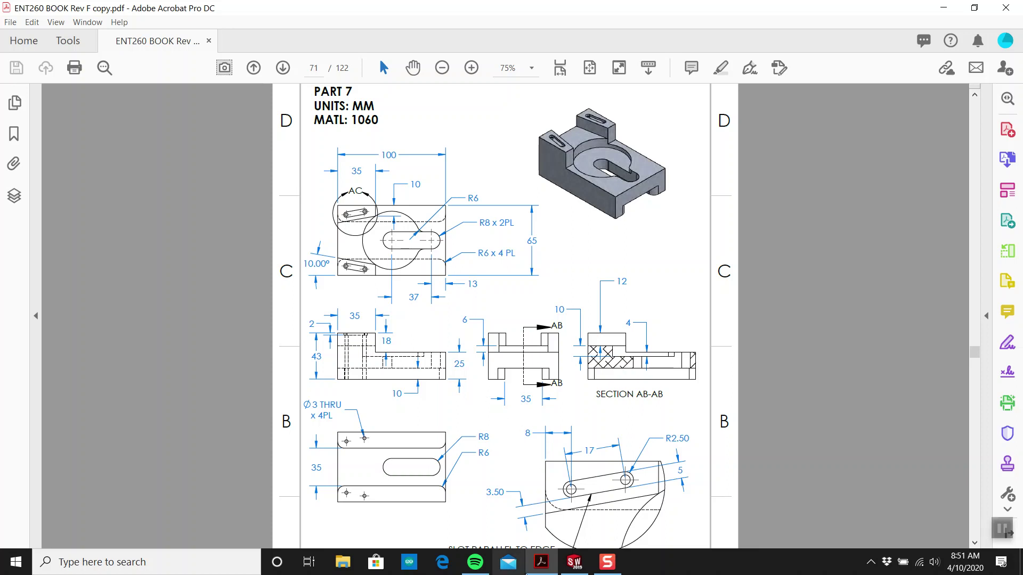
click(574, 562)
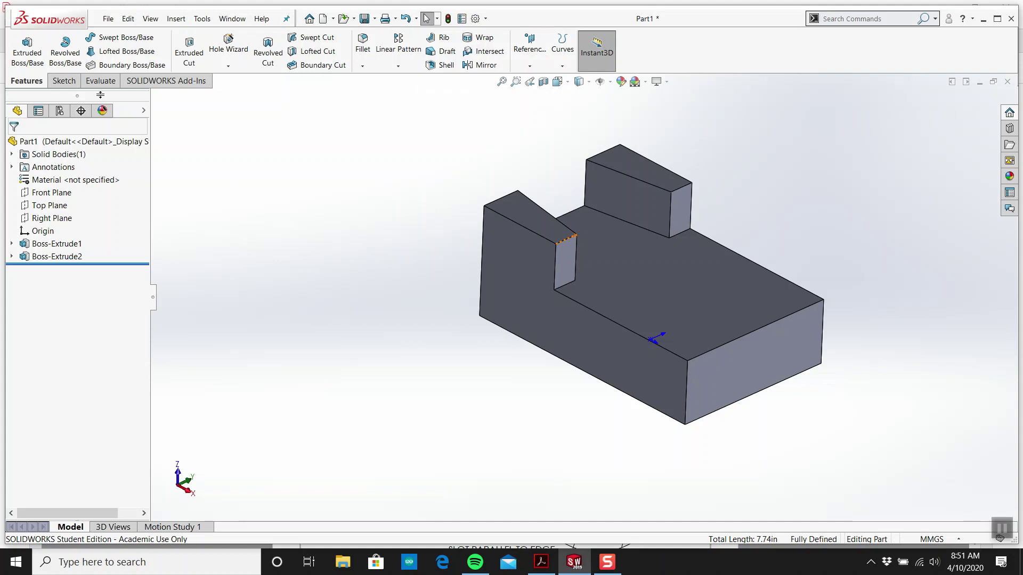
- Start Sketch3 on the part's top face and view it Normal To
click(63, 81)
click(21, 43)
click(670, 291)
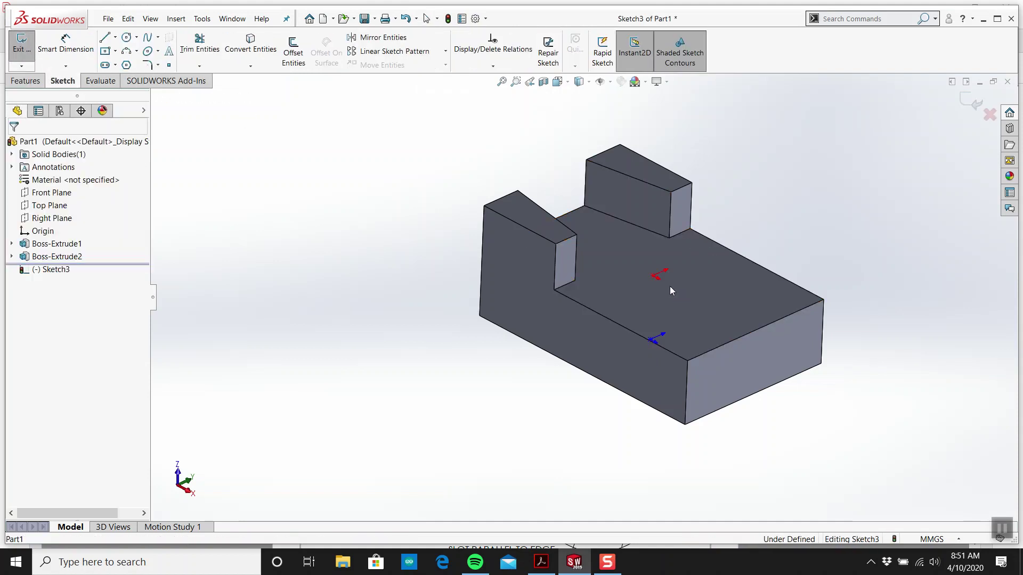
key(space)
click(451, 268)
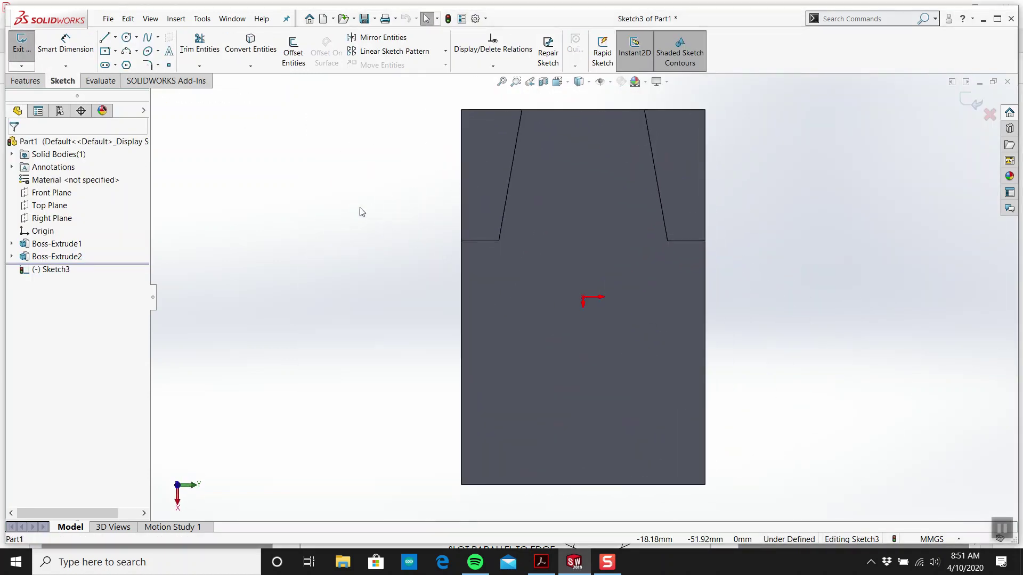
- Try dimensioning the bottom edge and origin, cancel, and orbit back to 3D
click(66, 44)
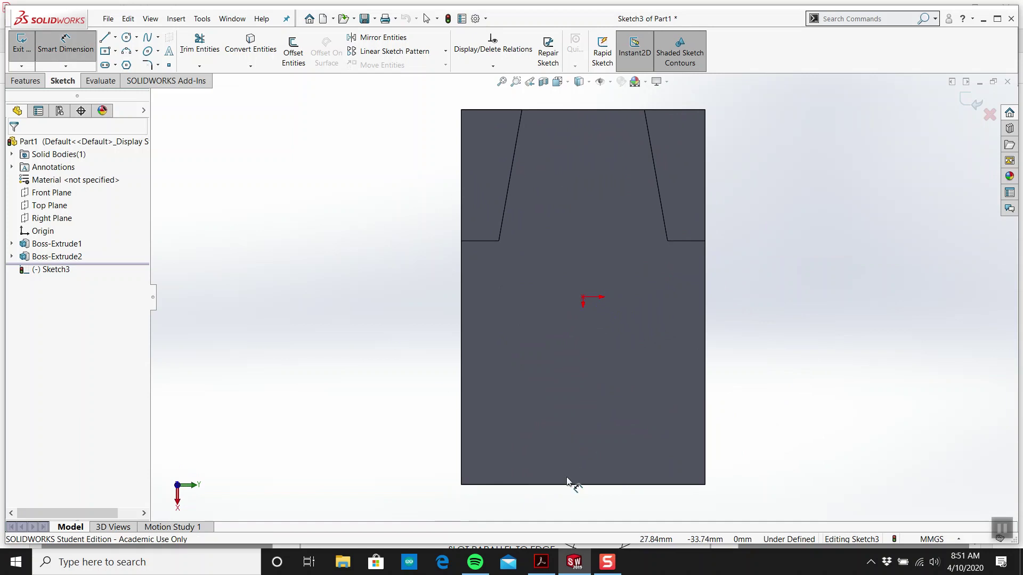
click(597, 484)
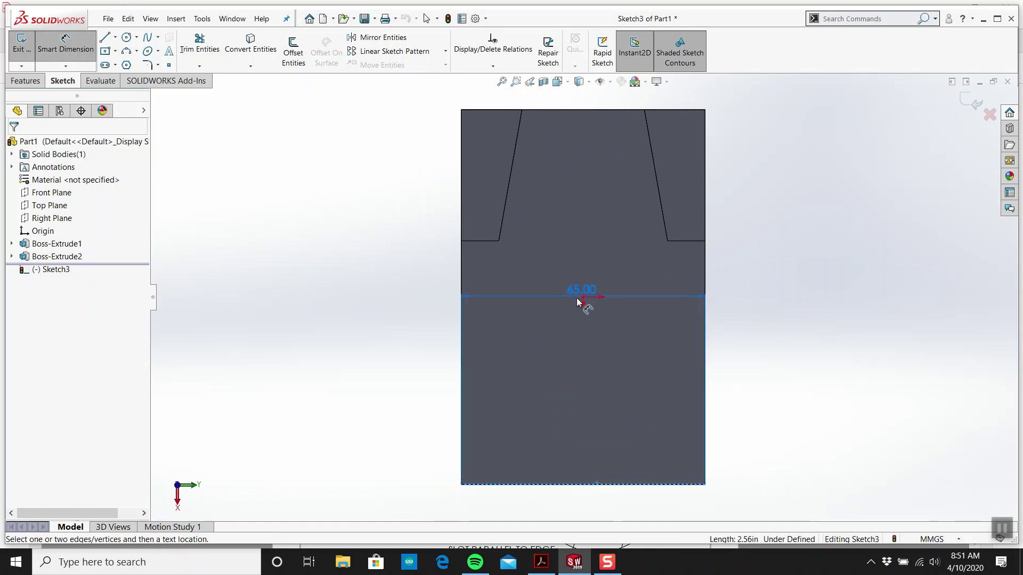
key(Escape)
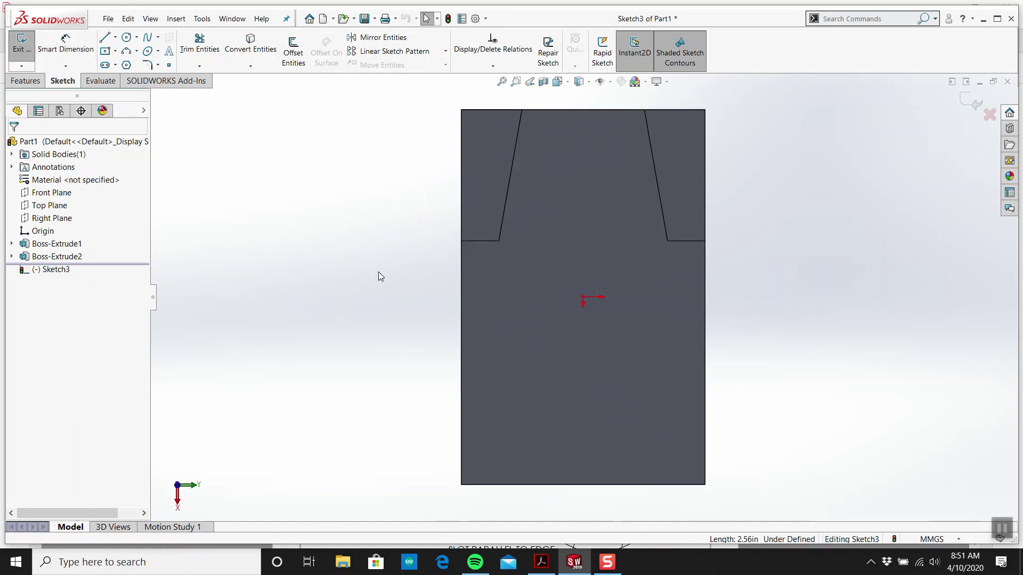
click(48, 48)
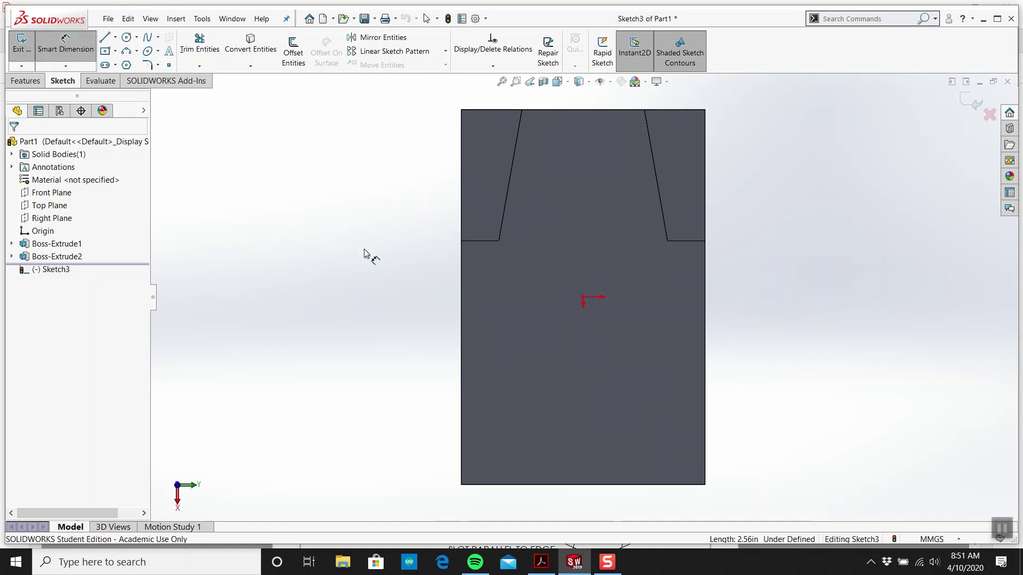
click(584, 299)
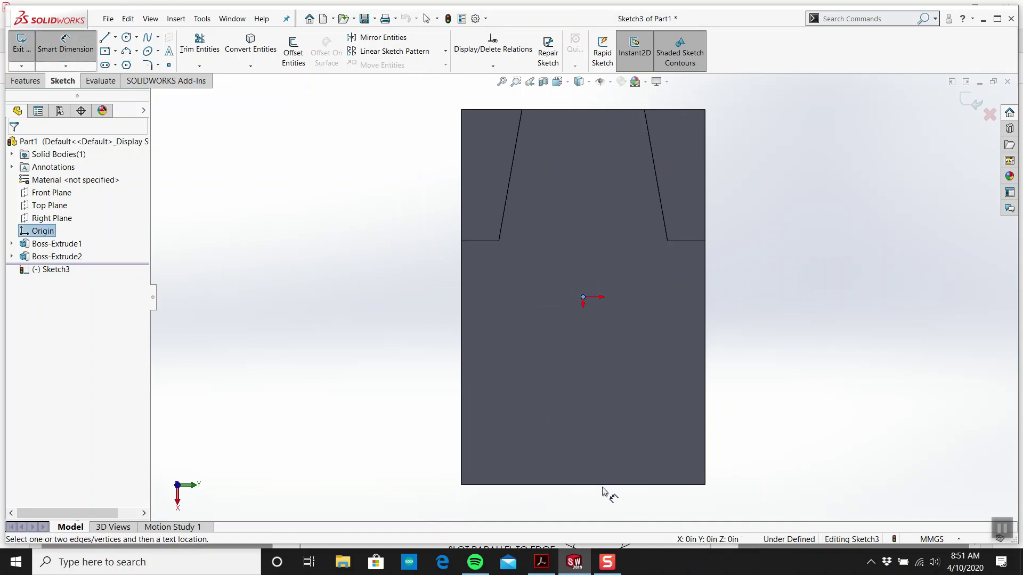
key(Escape)
mouse_move(496, 409)
middle_down()
mouse_move(658, 215)
mouse_move(631, 321)
middle_up()
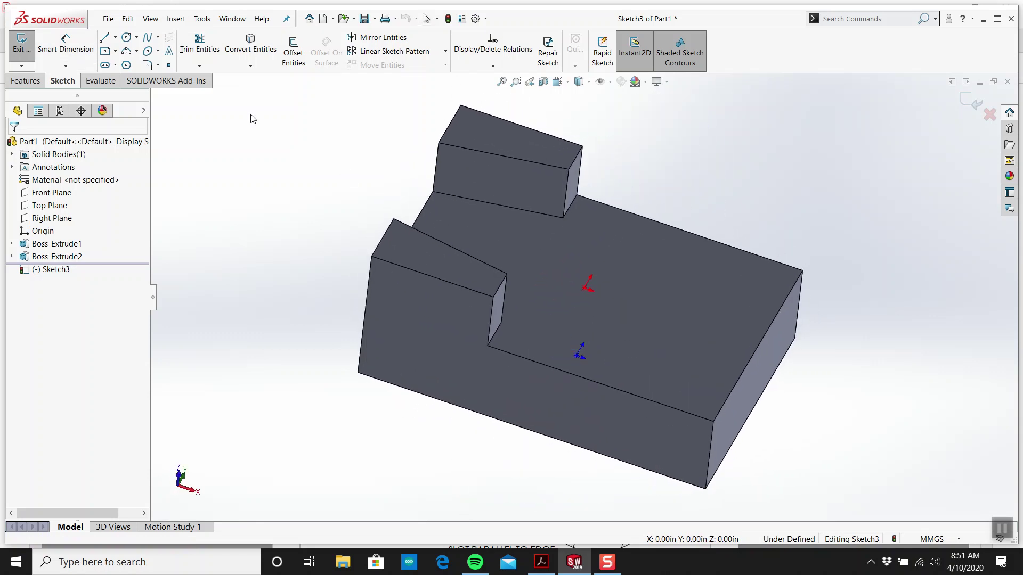
- Draw a horizontal centerline across the top face from left edge to right edge
click(115, 38)
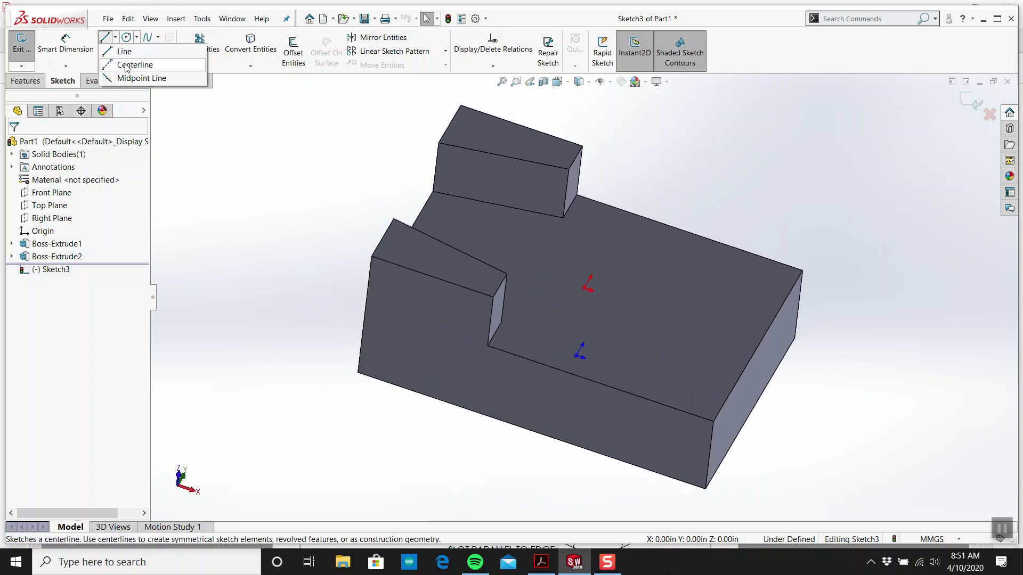
click(136, 64)
middle_drag(528, 202, 460, 264)
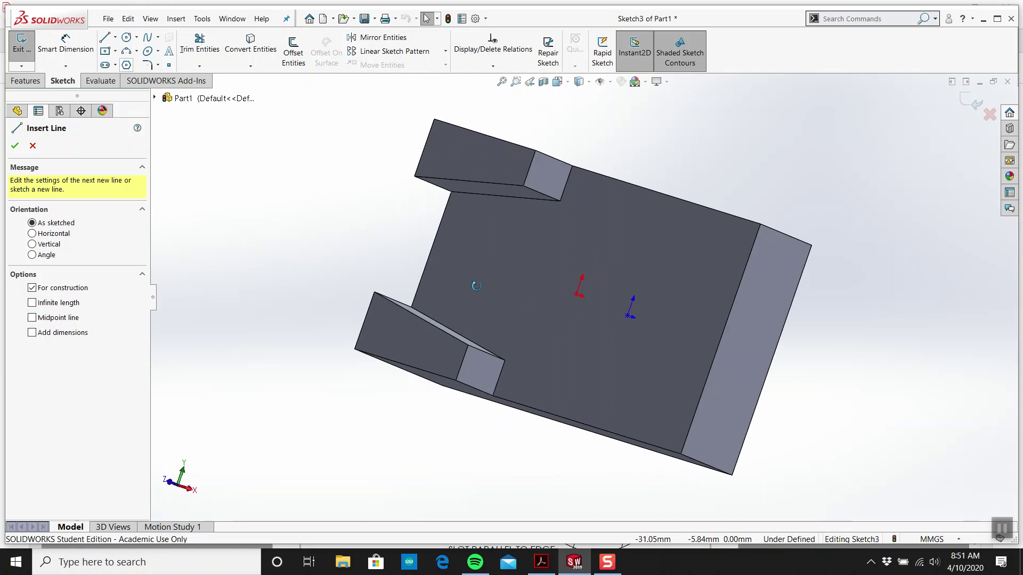
click(439, 250)
click(713, 334)
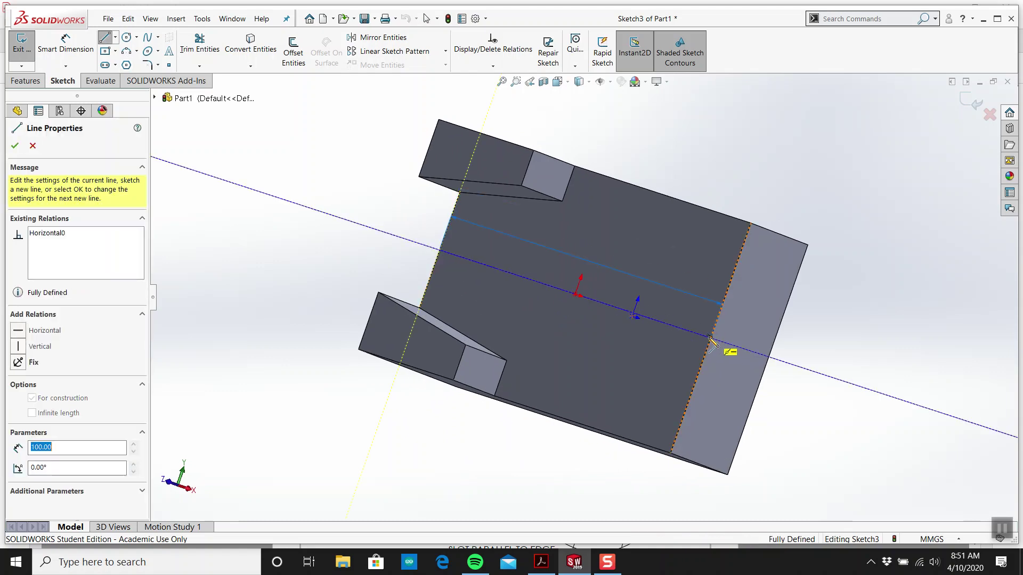
key(Escape)
- Sketch a circle centred on the centerline, 50 mm from the right edge
click(126, 38)
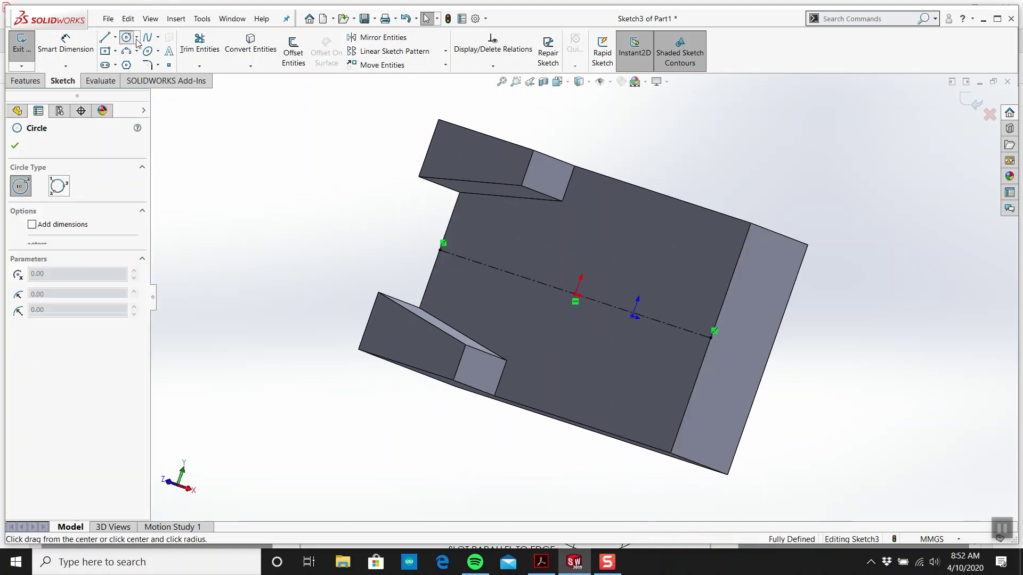
click(615, 309)
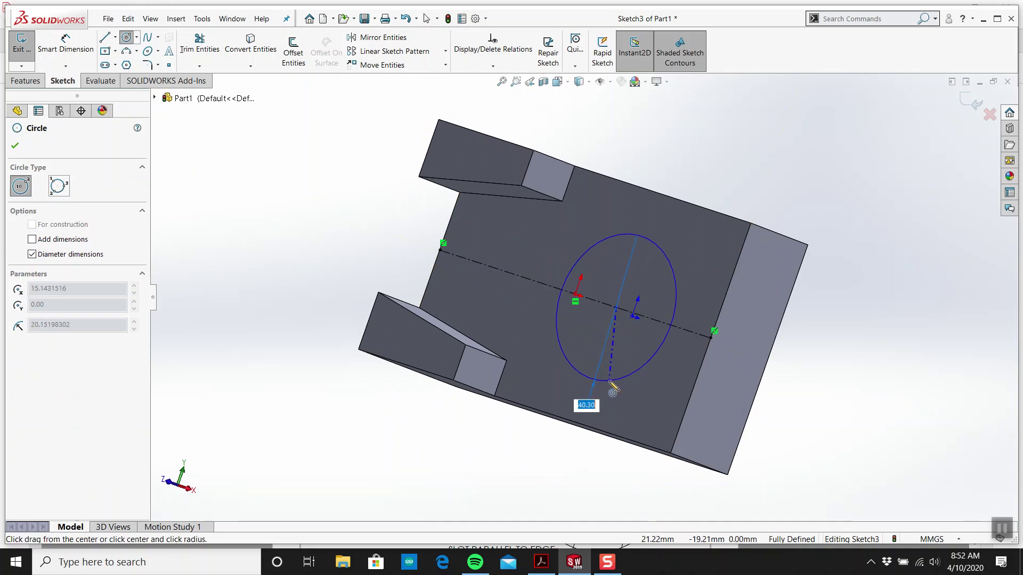
click(611, 400)
middle_drag(577, 346, 638, 312)
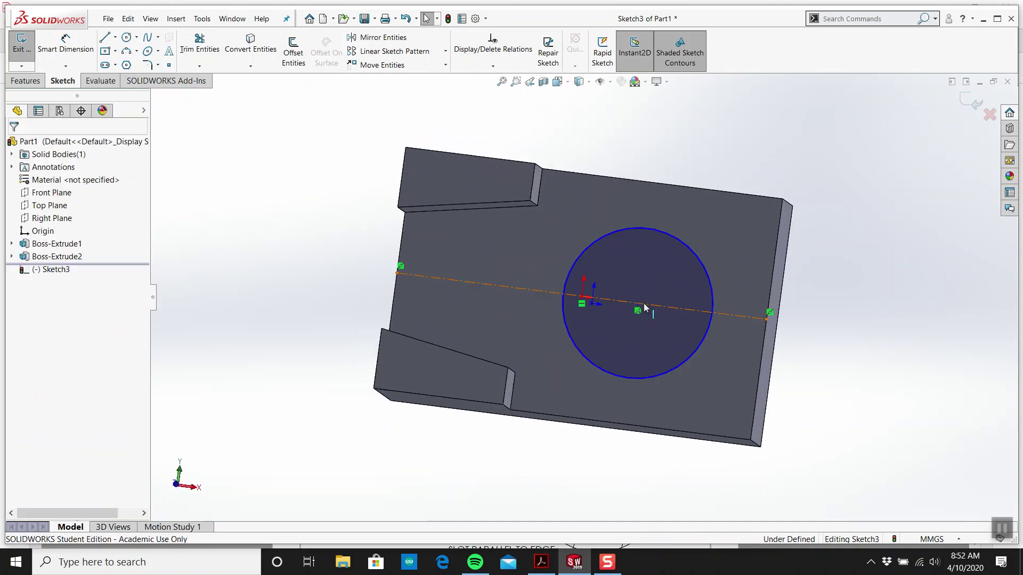
key(d)
click(694, 256)
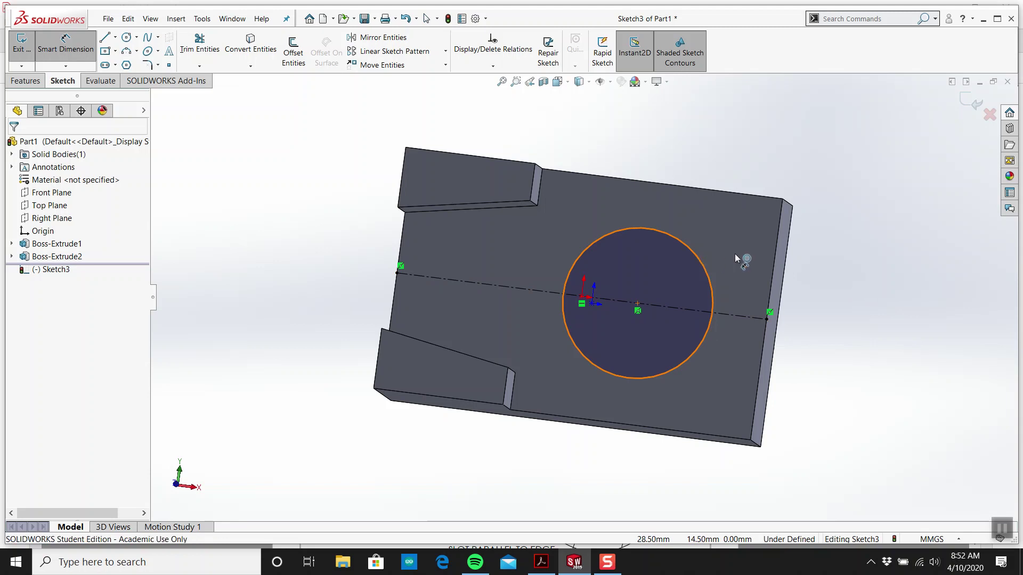
click(773, 259)
click(744, 158)
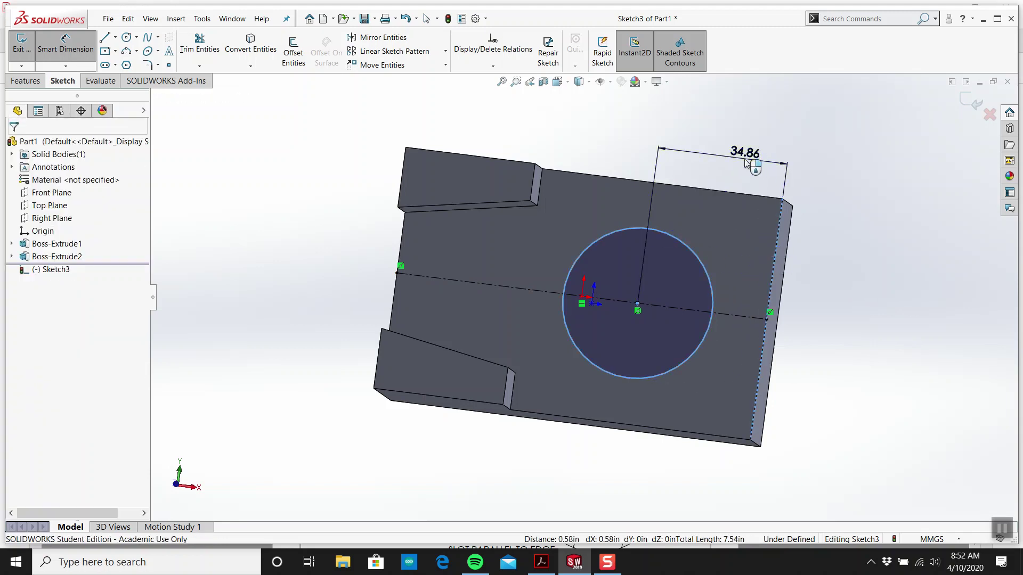
text(50)
key(Return)
key(Escape)
scroll(587, 297, down, 3)
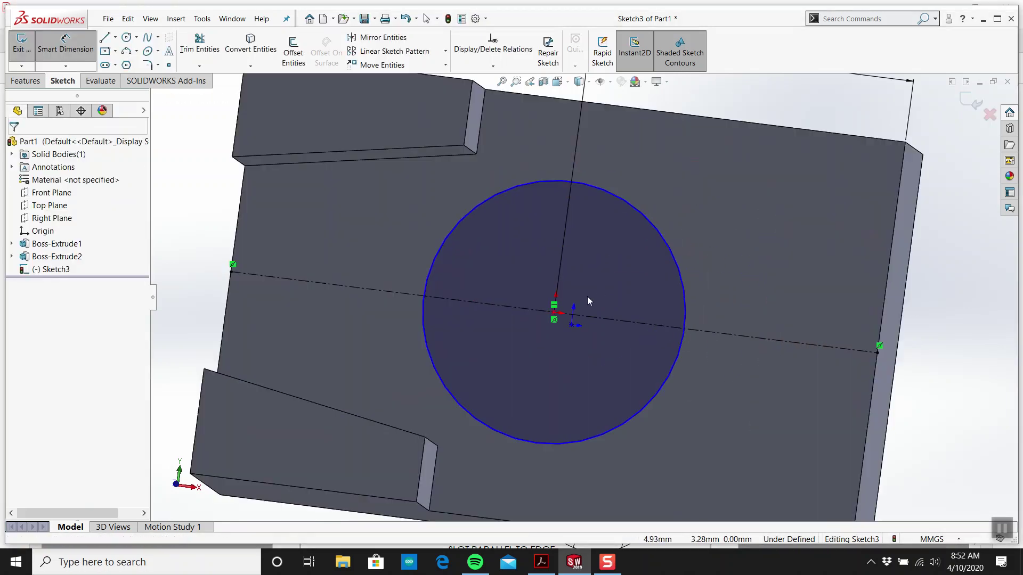
scroll(574, 331, up, 4)
- Orbit to an isometric view and compare the sketch with the PDF drawing
mouse_move(573, 330)
middle_down()
mouse_move(559, 258)
mouse_move(573, 278)
middle_up()
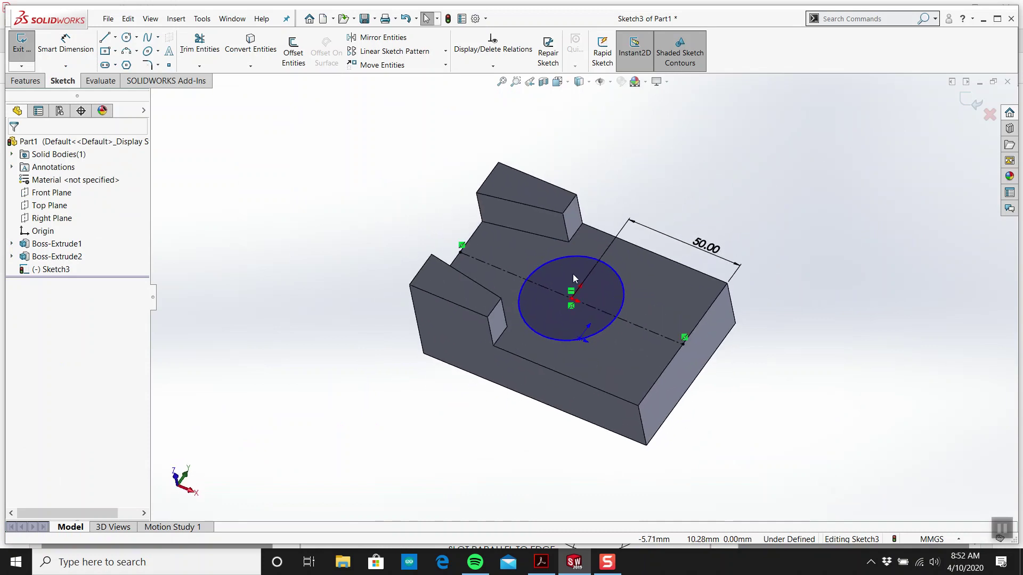
click(544, 564)
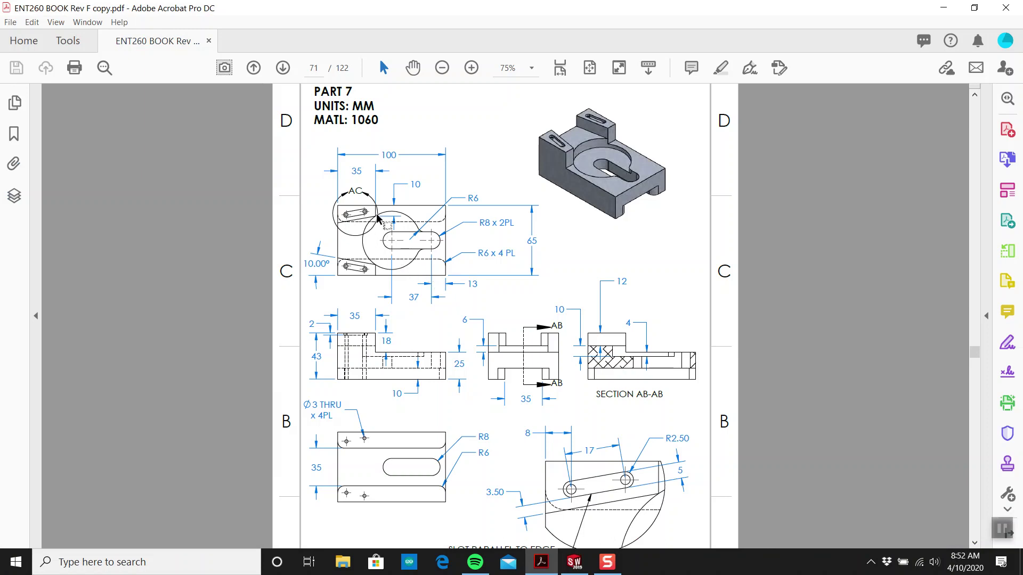
click(574, 561)
key(space)
- Make the circle coincident with the upright block's corner vertex
key(Escape)
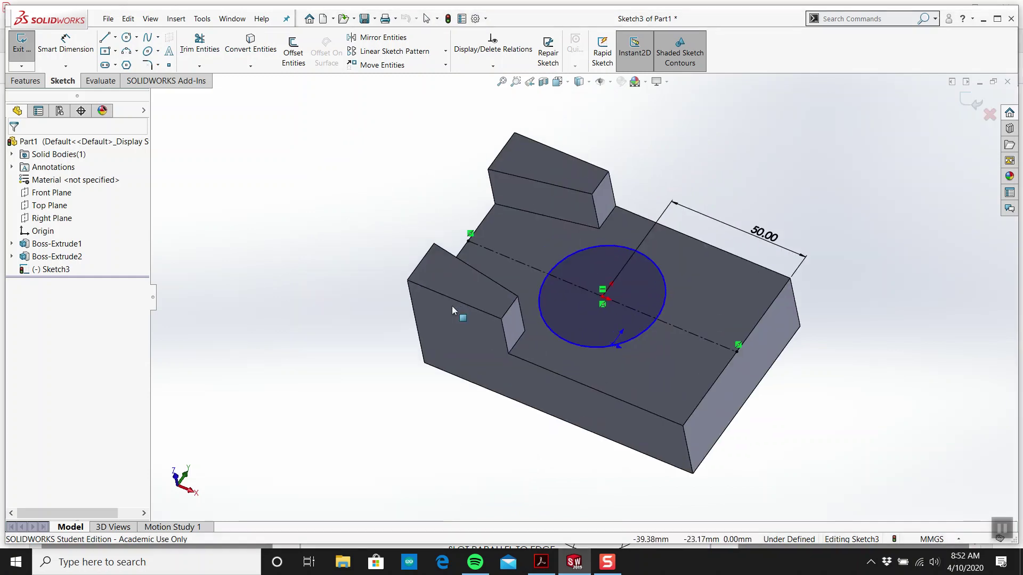
scroll(451, 306, down, 3)
click(724, 201)
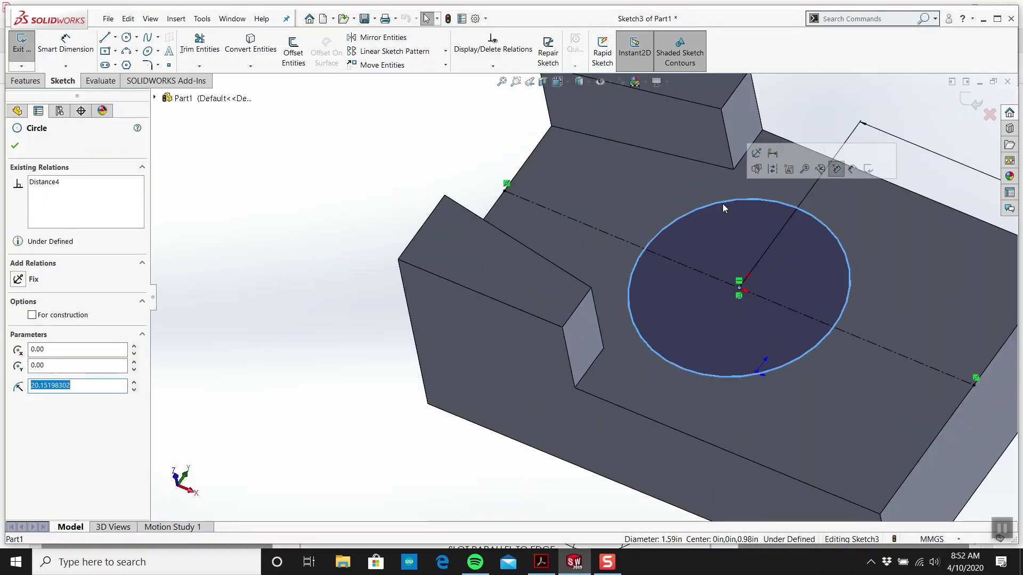
click(733, 171)
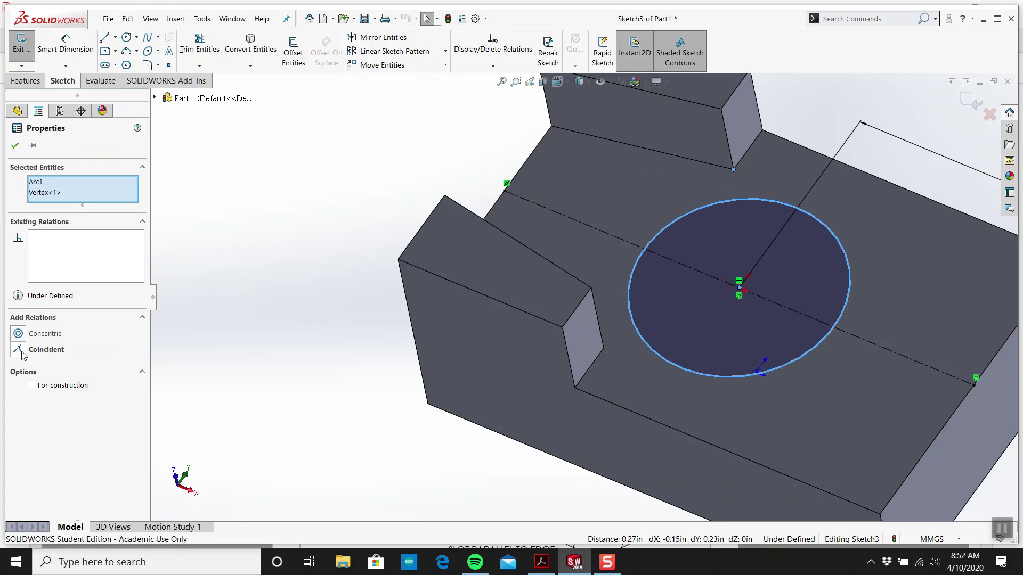
click(20, 350)
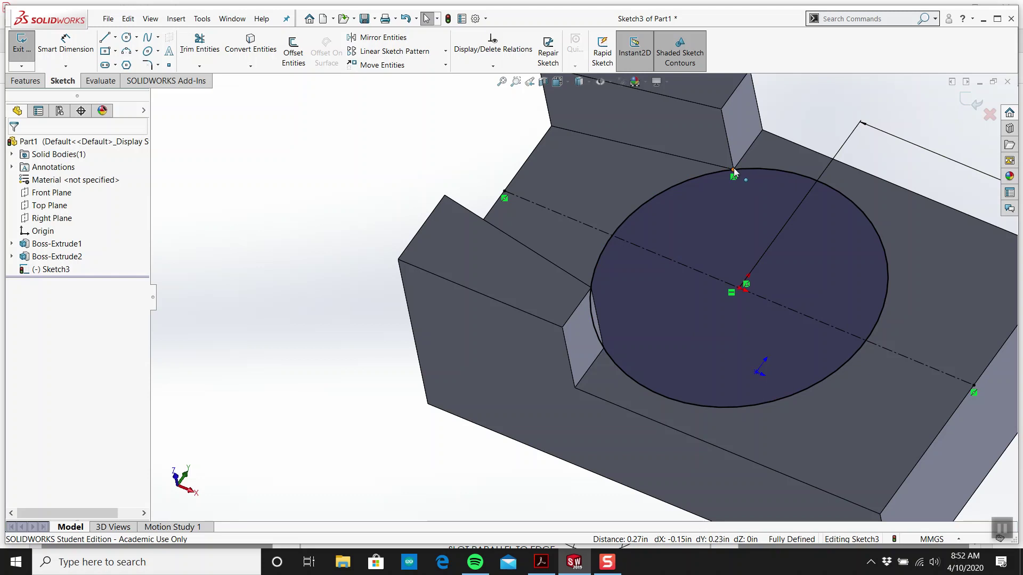
scroll(732, 187, up, 1)
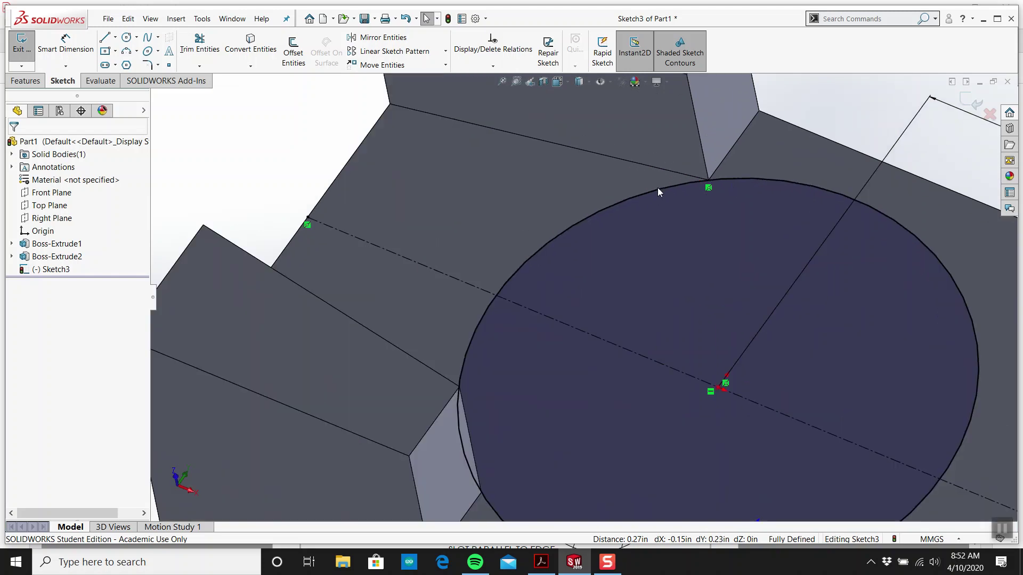
scroll(658, 188, up, 4)
- Convert the top face's edges into Sketch3 lines and exit the sketch
mouse_move(643, 252)
middle_down()
mouse_move(639, 352)
mouse_move(573, 311)
middle_up()
click(531, 282)
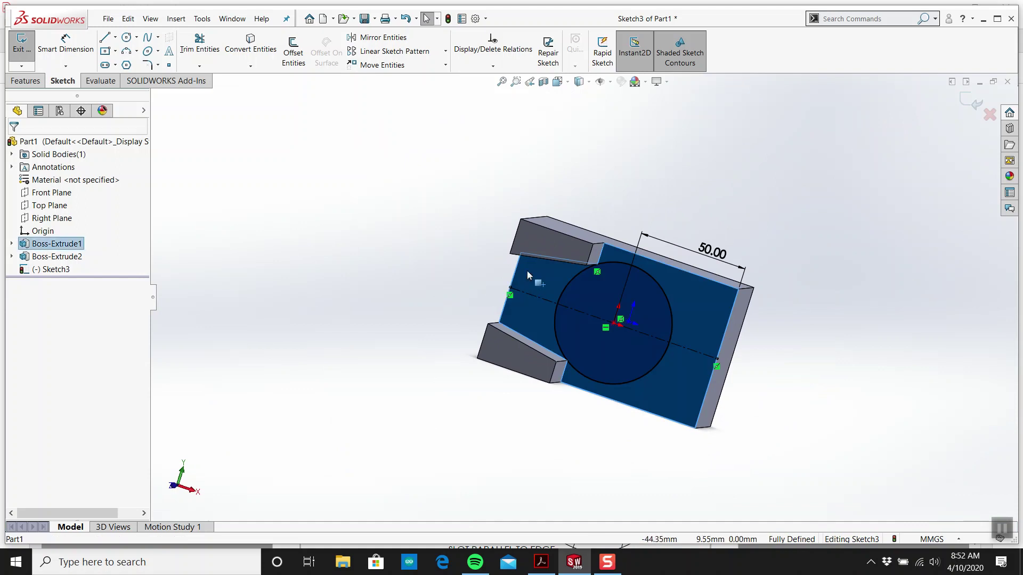
click(250, 44)
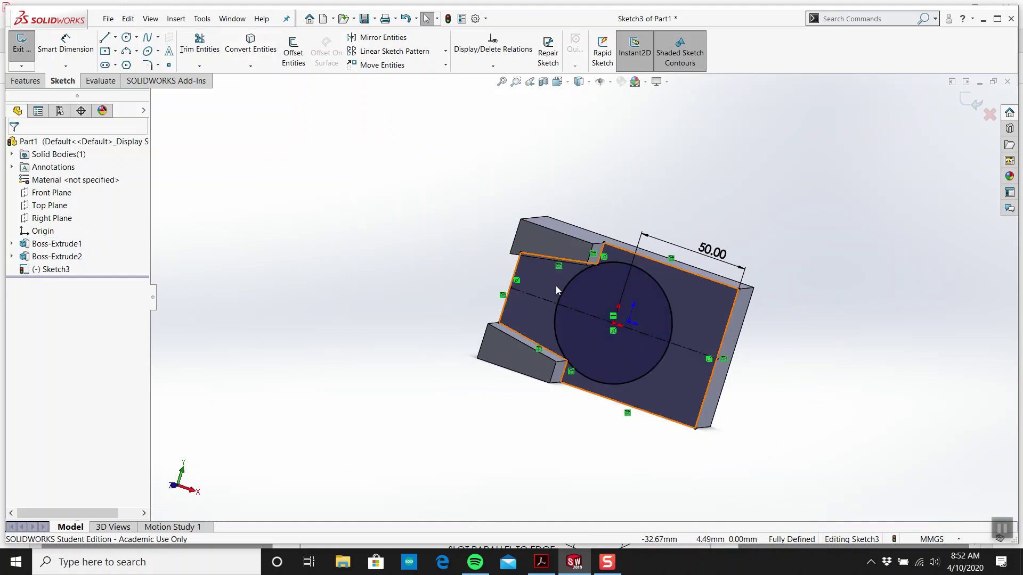
middle_drag(555, 285, 570, 291)
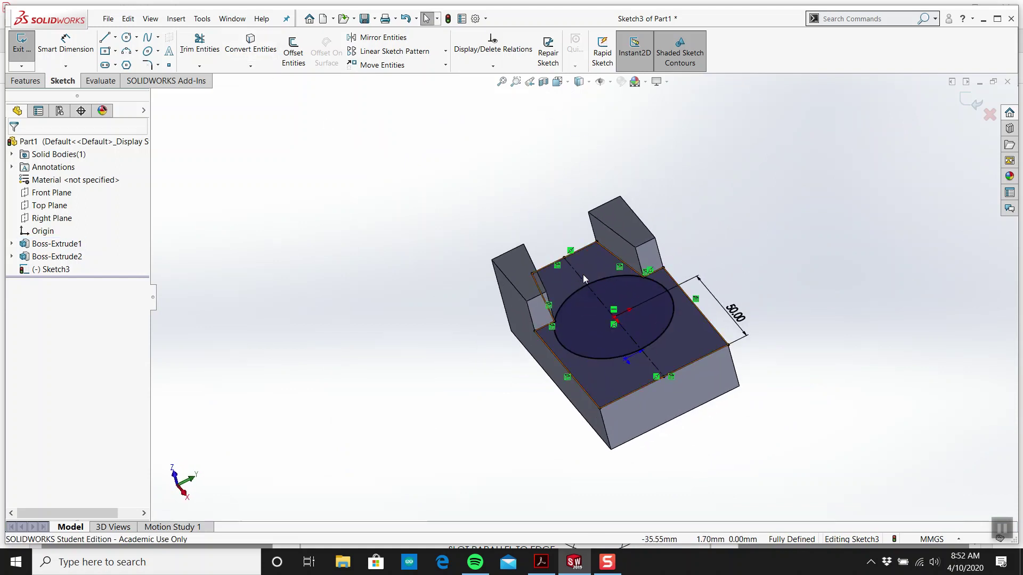
scroll(593, 273, up, 3)
scroll(594, 268, down, 2)
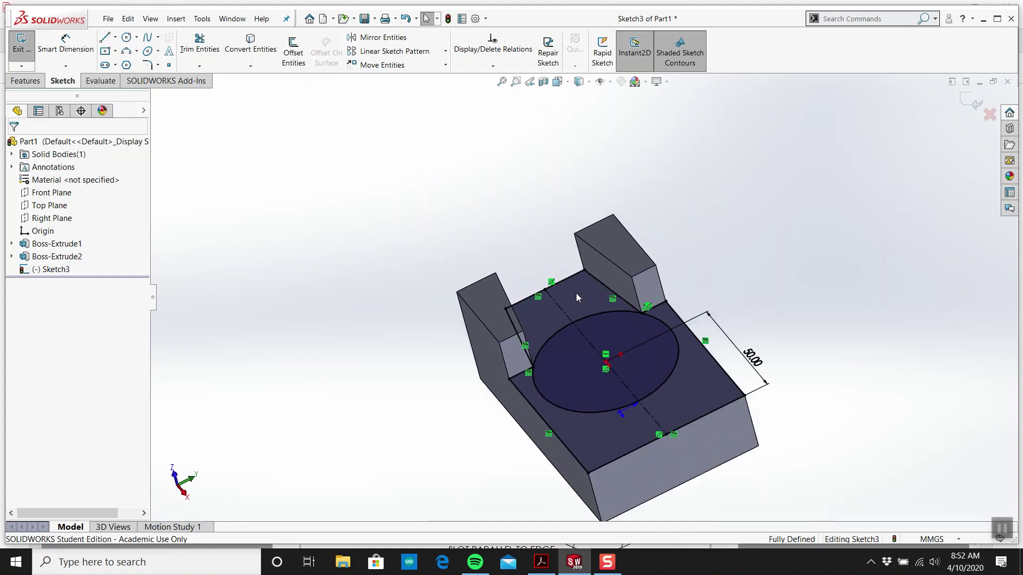
scroll(576, 293, down, 2)
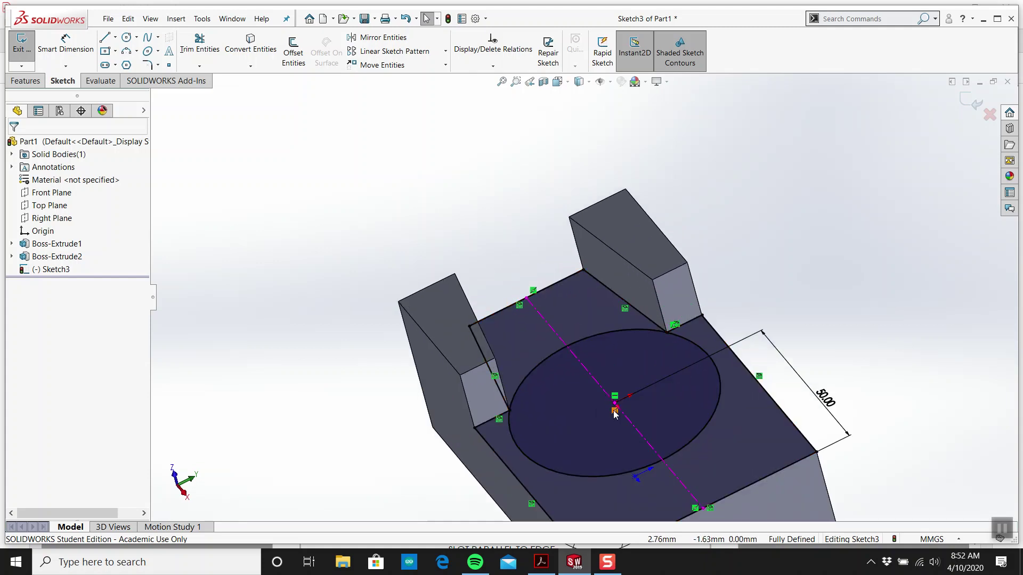
click(22, 44)
- Extrude both Sketch3 regions 6 mm instead of 18 mm, creating Boss-Extrude3
click(25, 79)
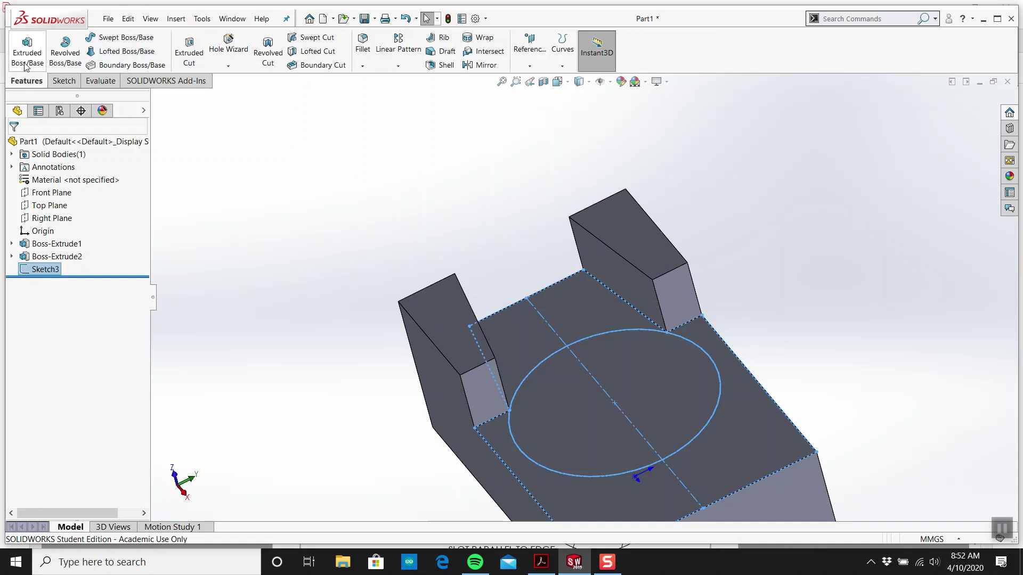
click(28, 50)
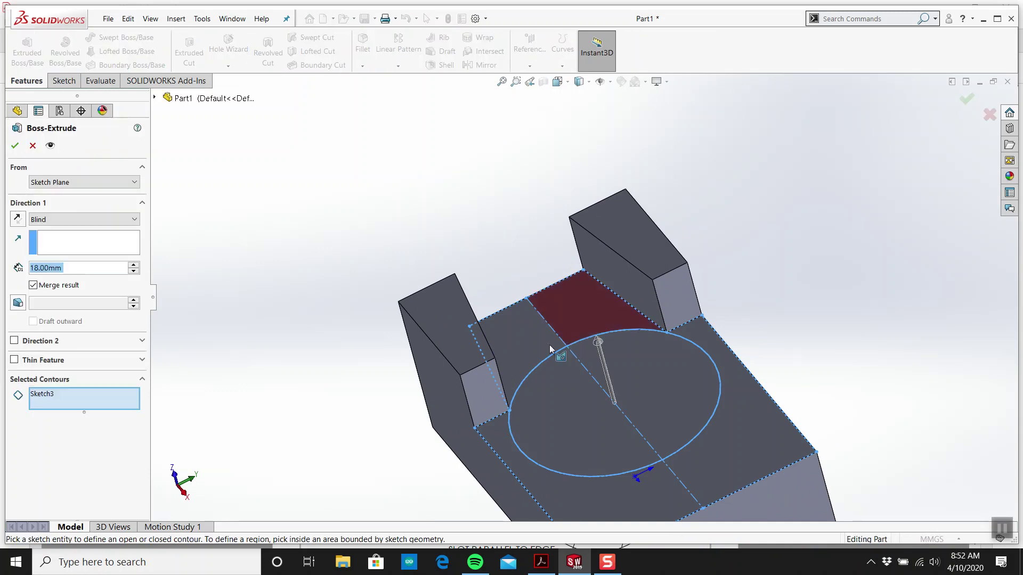
click(517, 337)
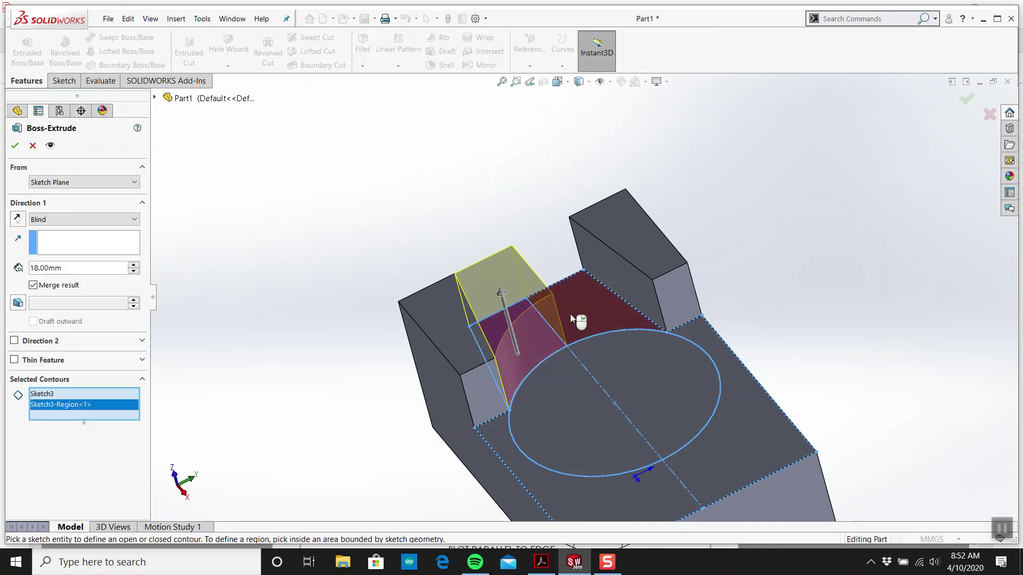
click(569, 314)
click(543, 564)
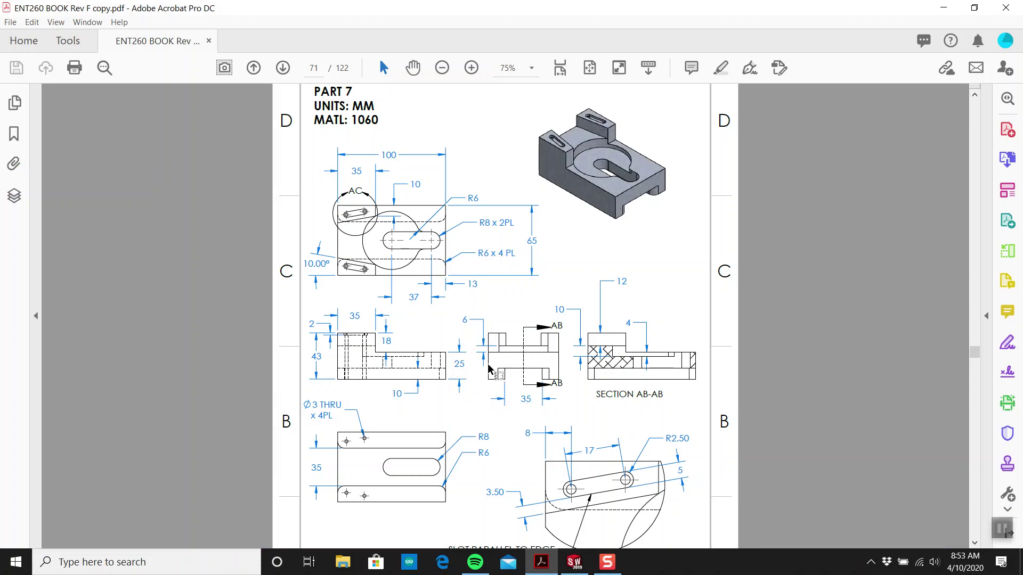
click(572, 564)
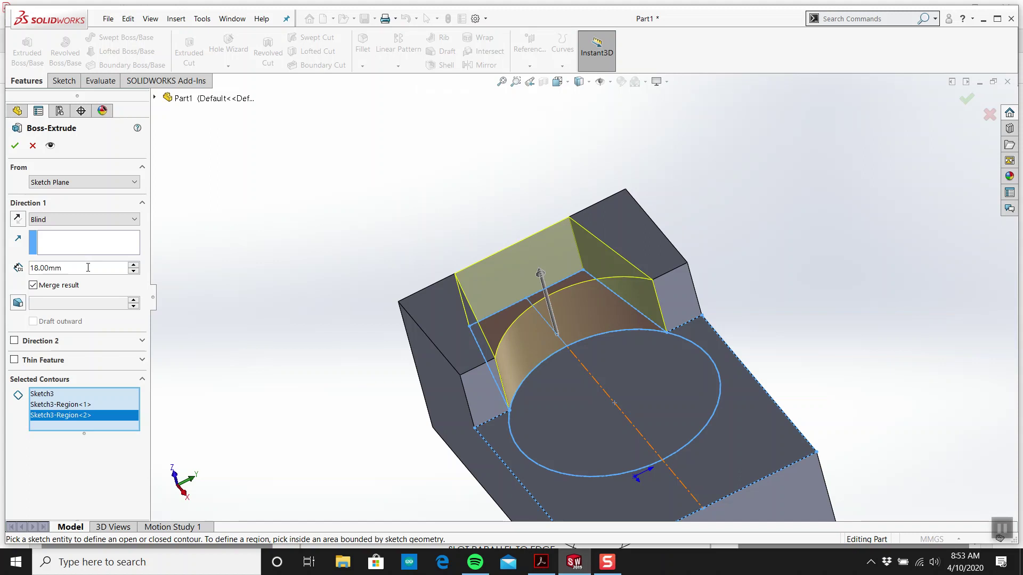
double_click(88, 268)
text(6)
key(Return)
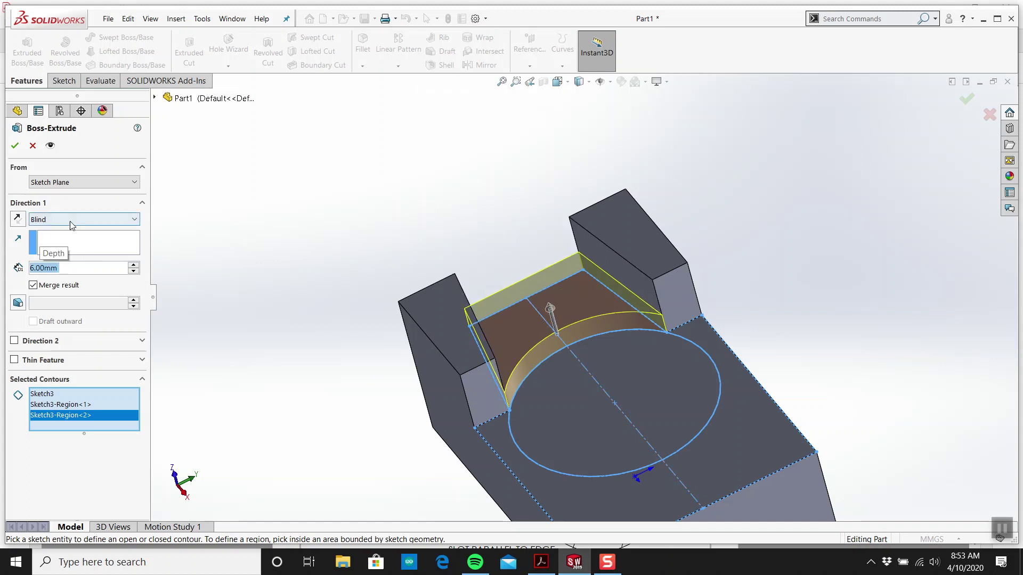
middle_drag(545, 305, 608, 328)
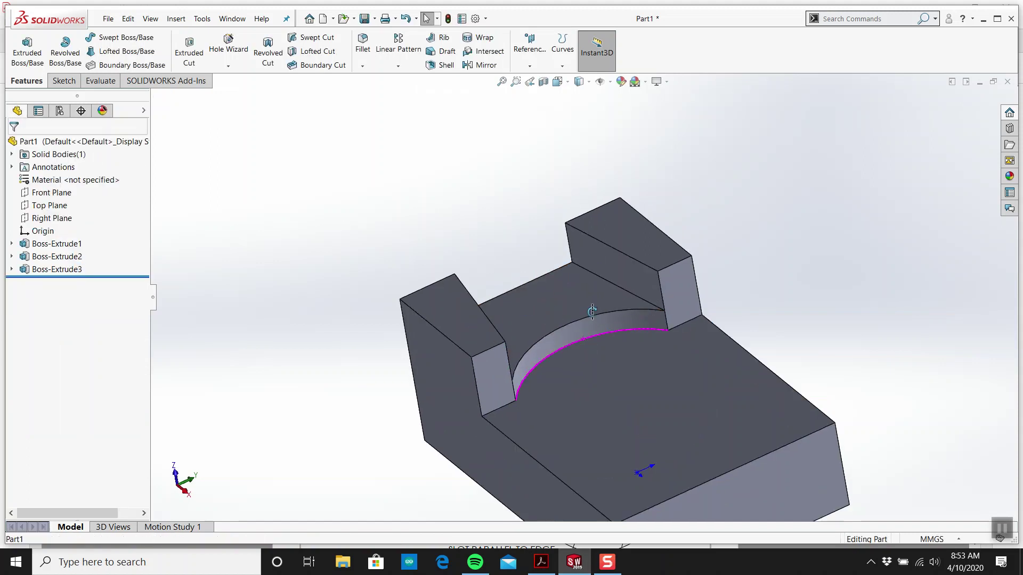
scroll(607, 328, up, 2)
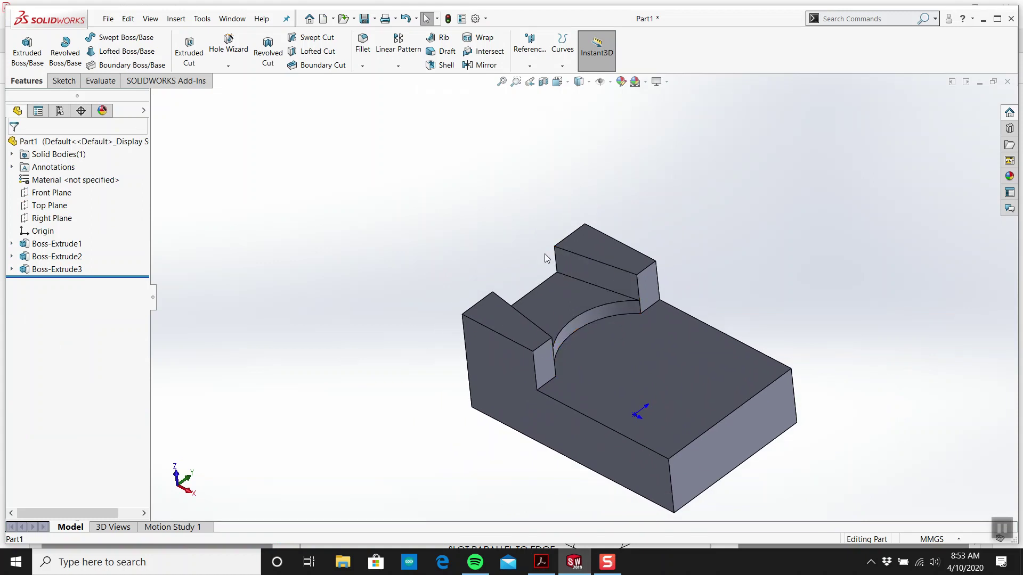
- Cancel a new sketch, then Show Sketch3 under Boss-Extrude3 and select it
click(64, 81)
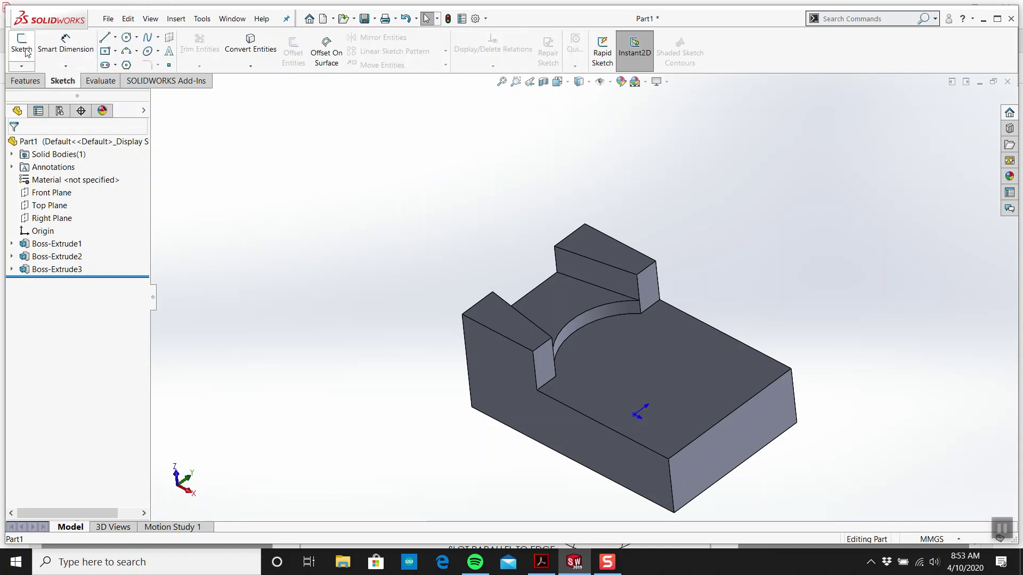
click(21, 47)
key(Escape)
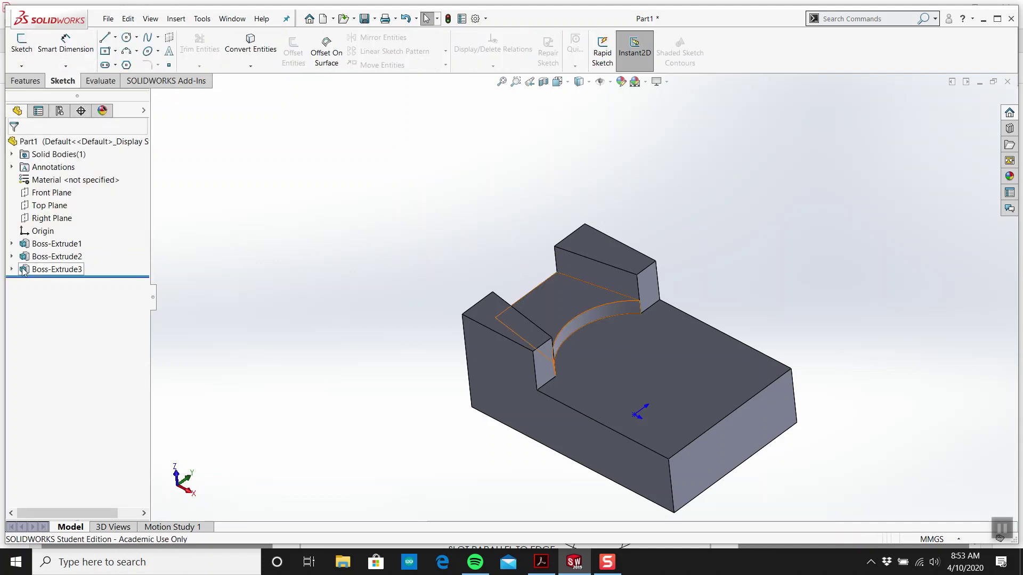
click(12, 270)
right_click(57, 283)
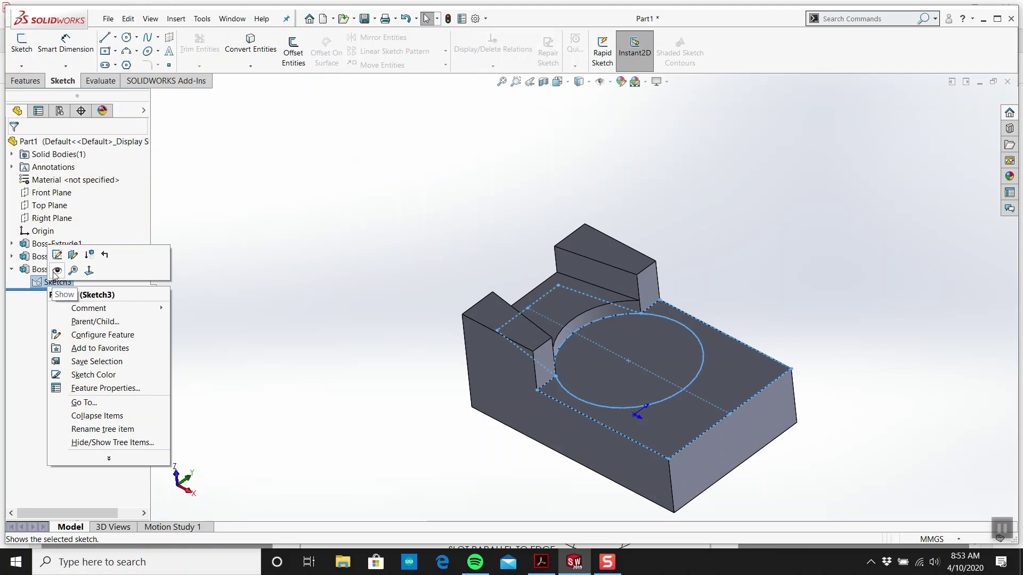
click(55, 272)
middle_drag(477, 320, 237, 304)
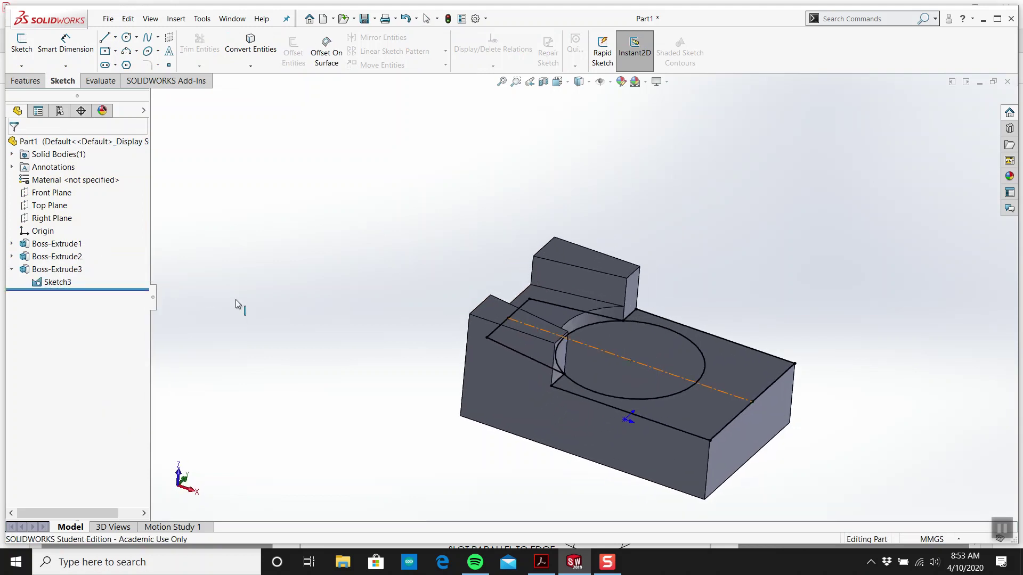
click(46, 284)
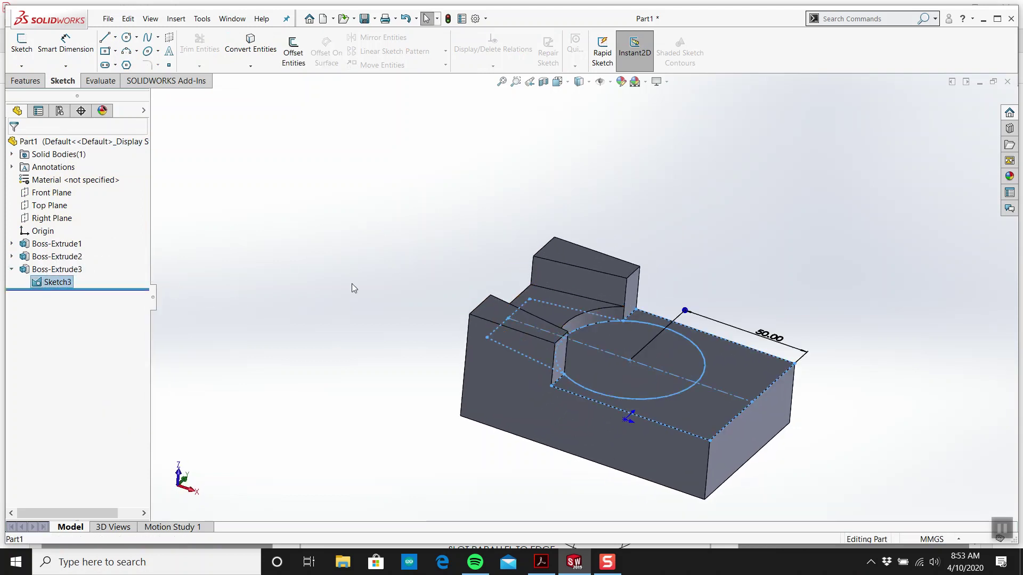
- Check the section AB-AB drawing in the PDF and return to SOLIDWORKS features
click(541, 562)
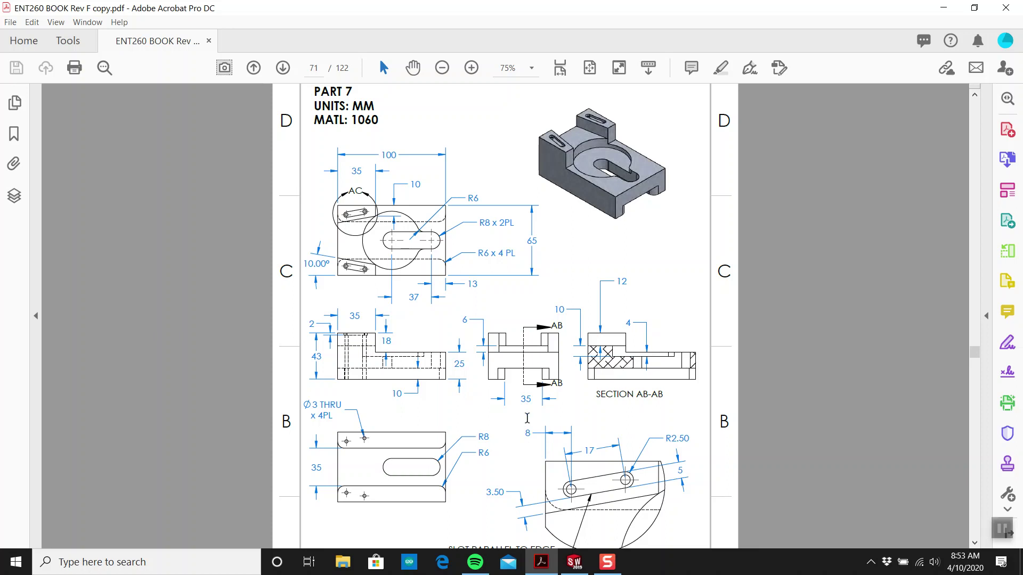
click(575, 562)
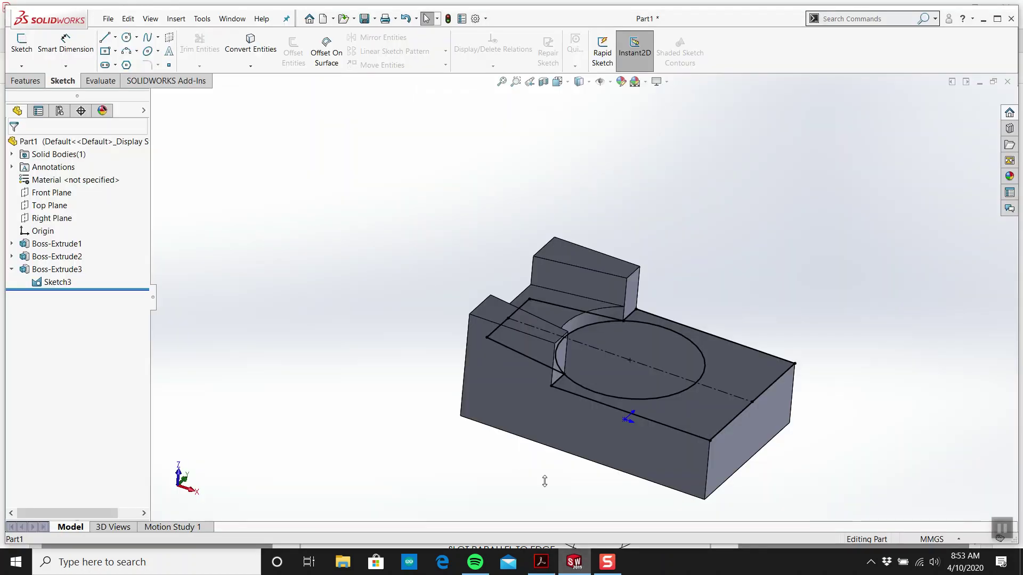
click(25, 81)
- Start an extruded cut on Sketch3 with one circle half picked, then cancel it
click(26, 49)
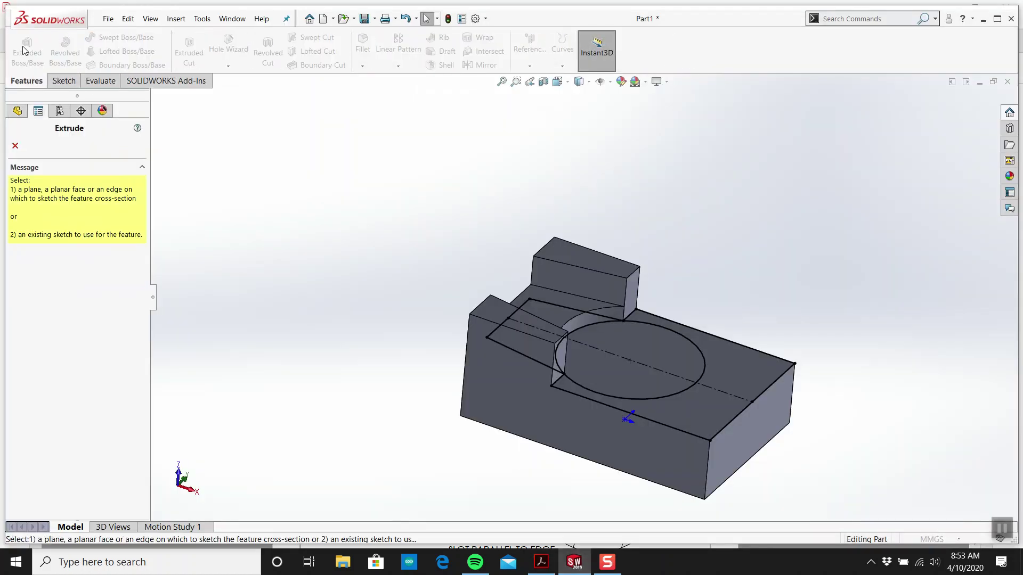
key(Escape)
click(189, 50)
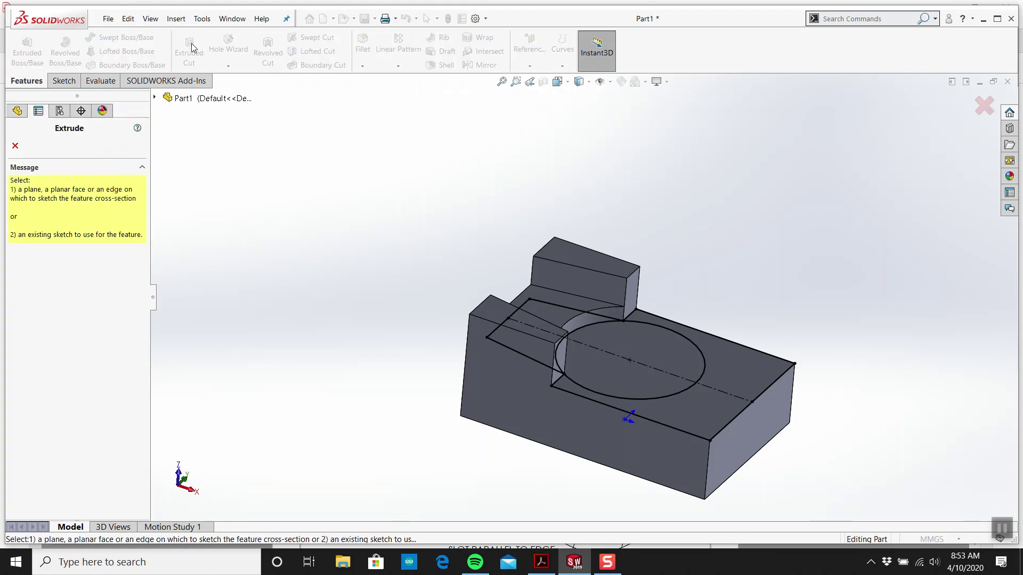
click(156, 98)
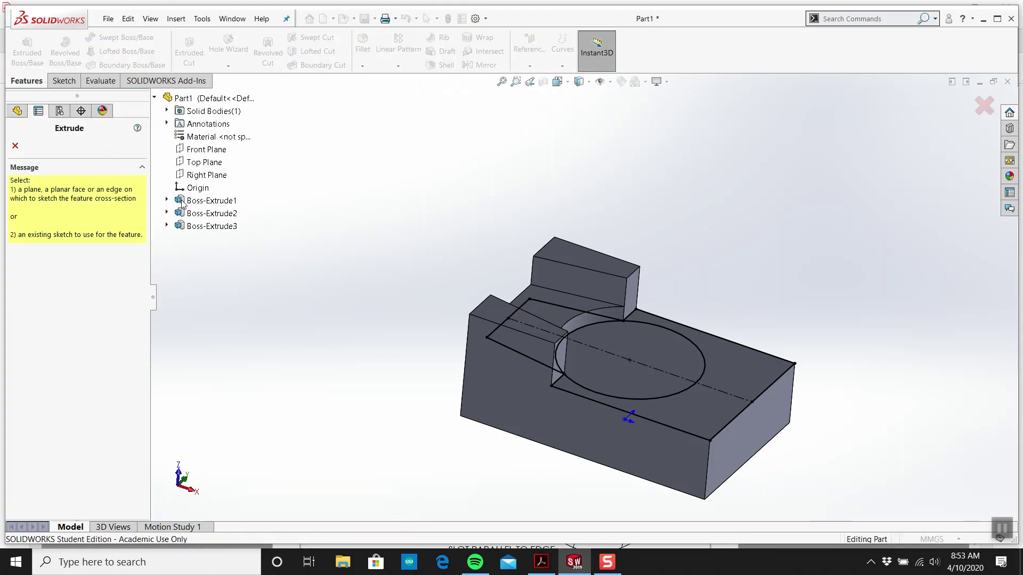
click(167, 226)
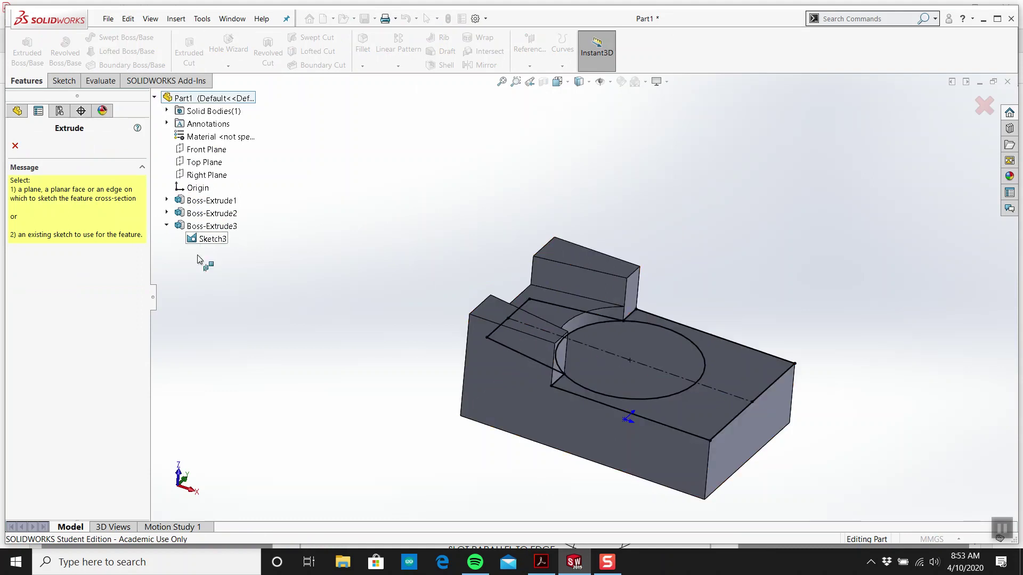
click(206, 238)
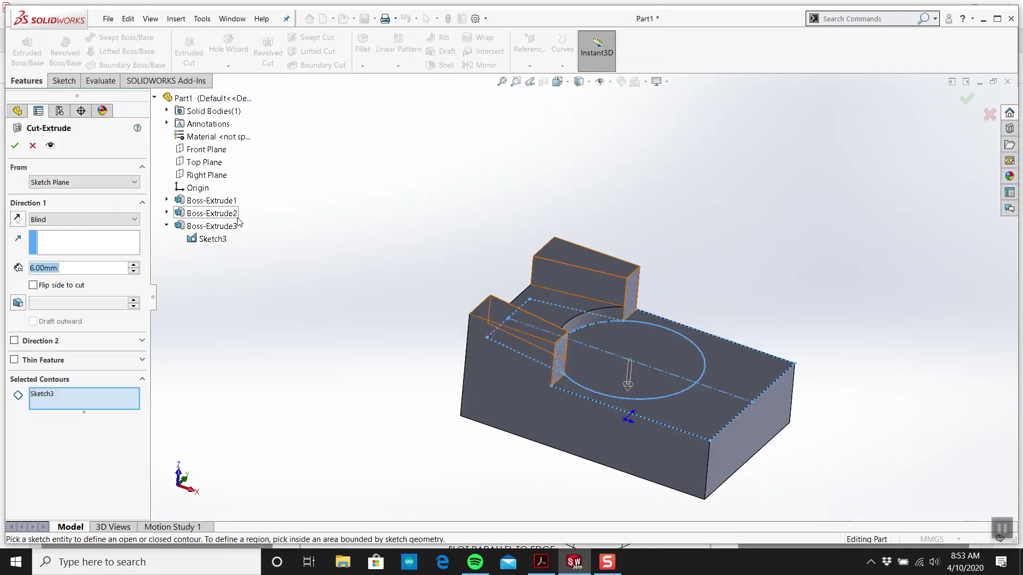
click(655, 353)
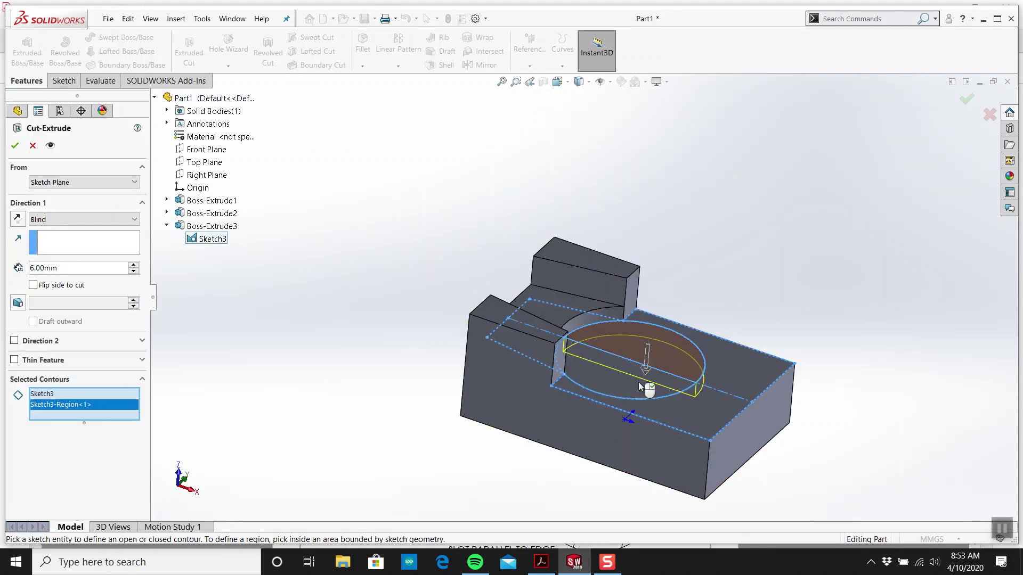
key(Escape)
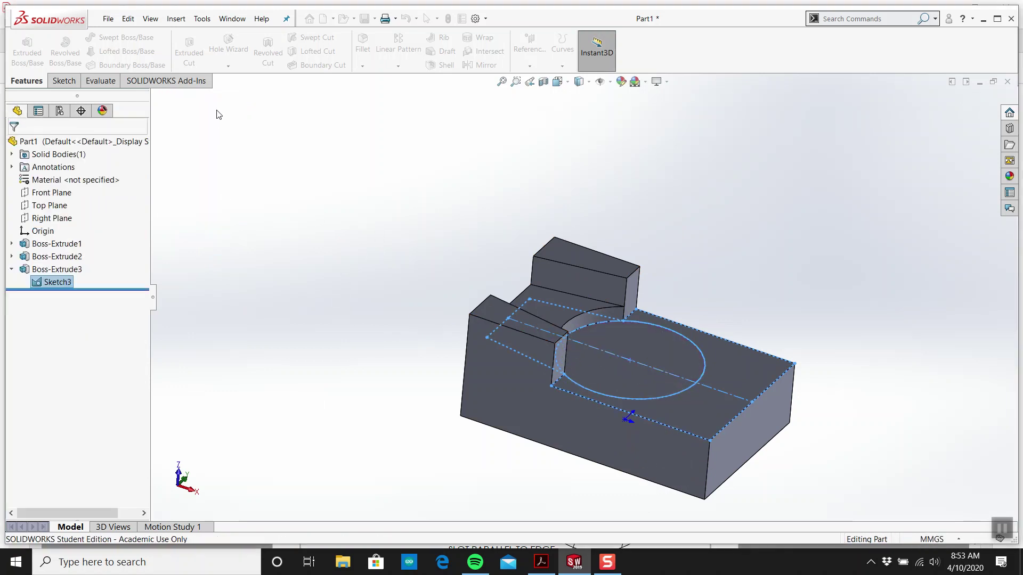
- Cut both circle regions of Sketch3 4 mm deep as Cut-Extrude1
click(55, 282)
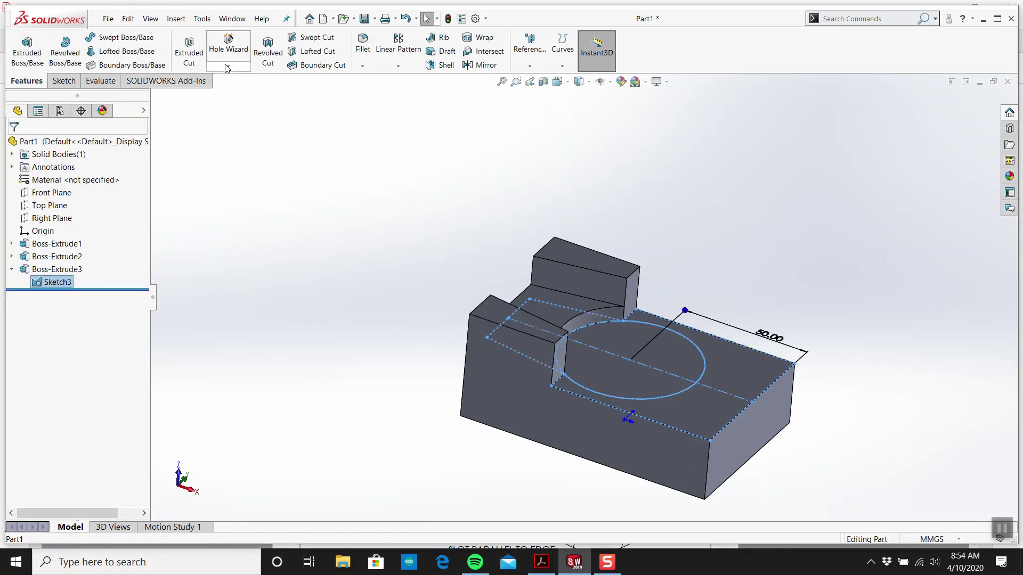
click(189, 53)
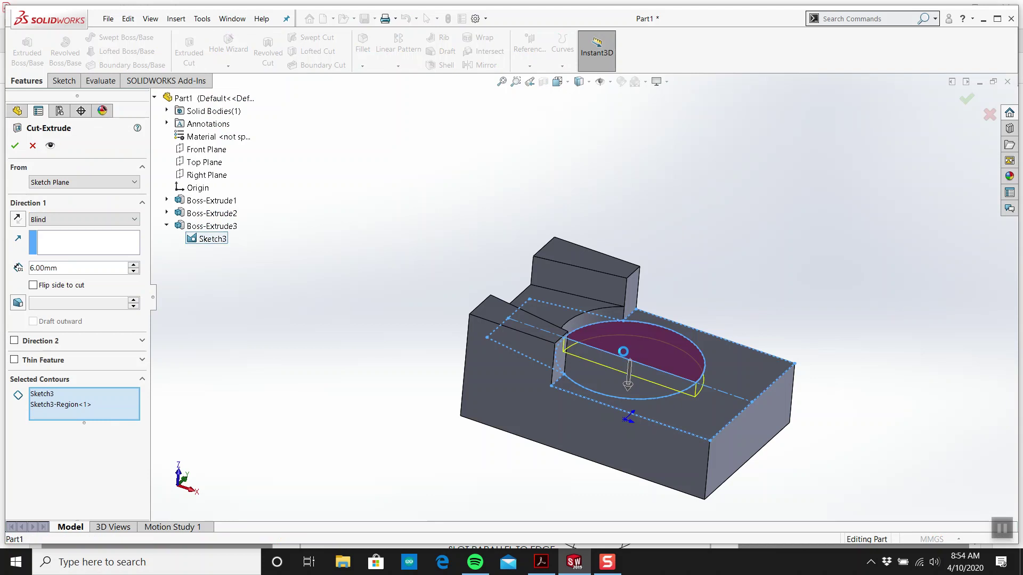
click(601, 374)
click(540, 562)
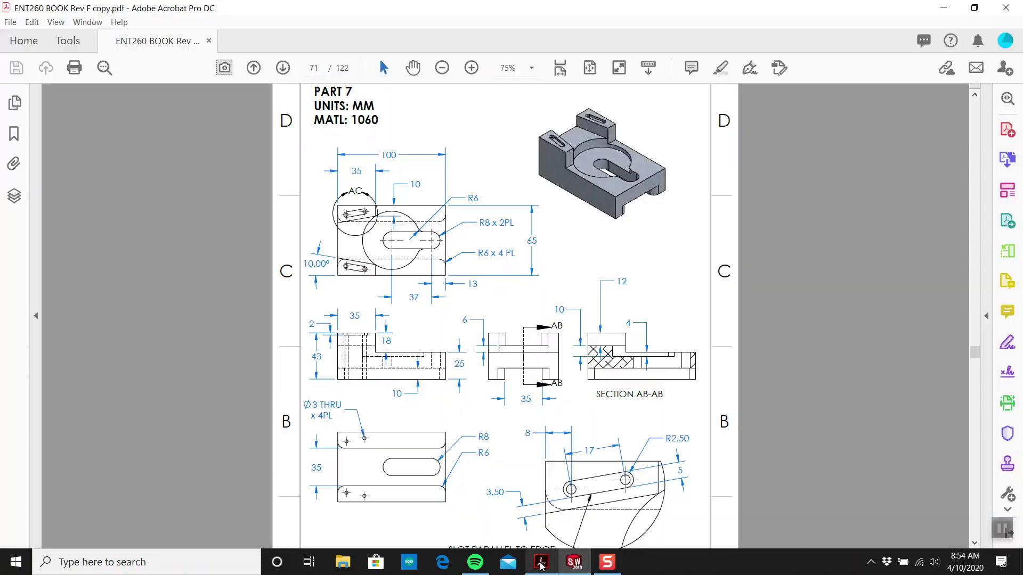
click(540, 561)
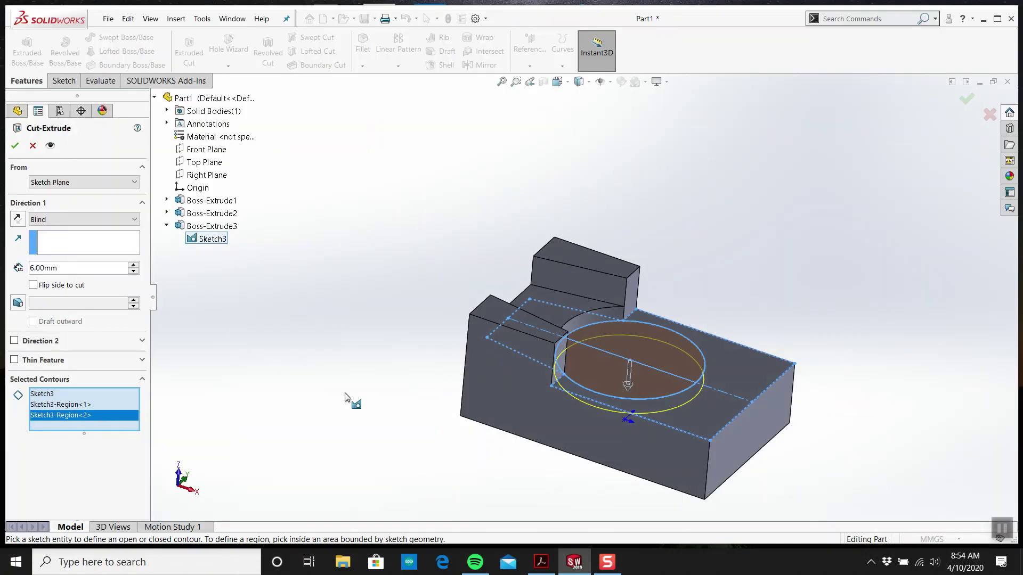
double_click(39, 268)
text(4)
key(Return)
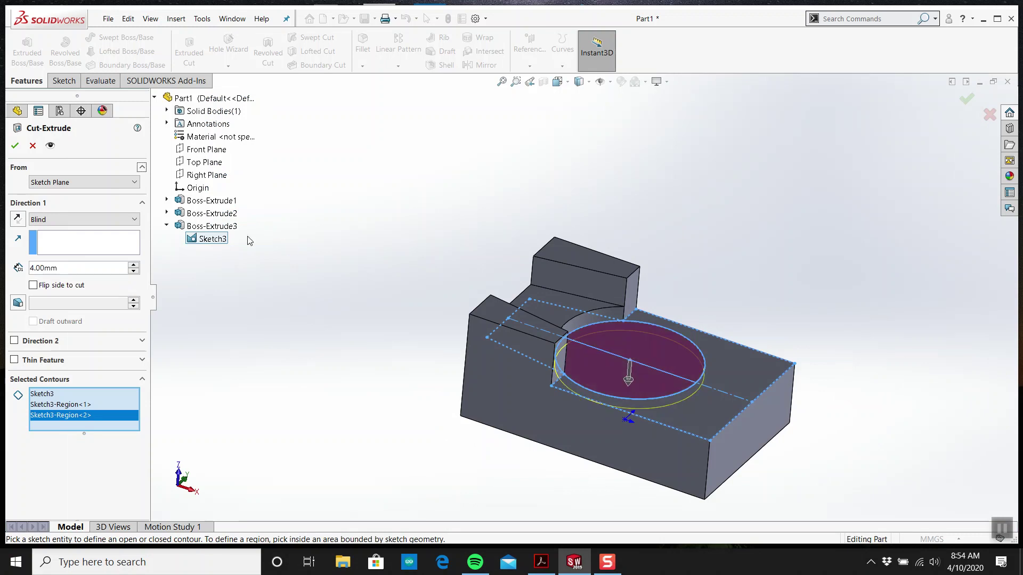
click(14, 145)
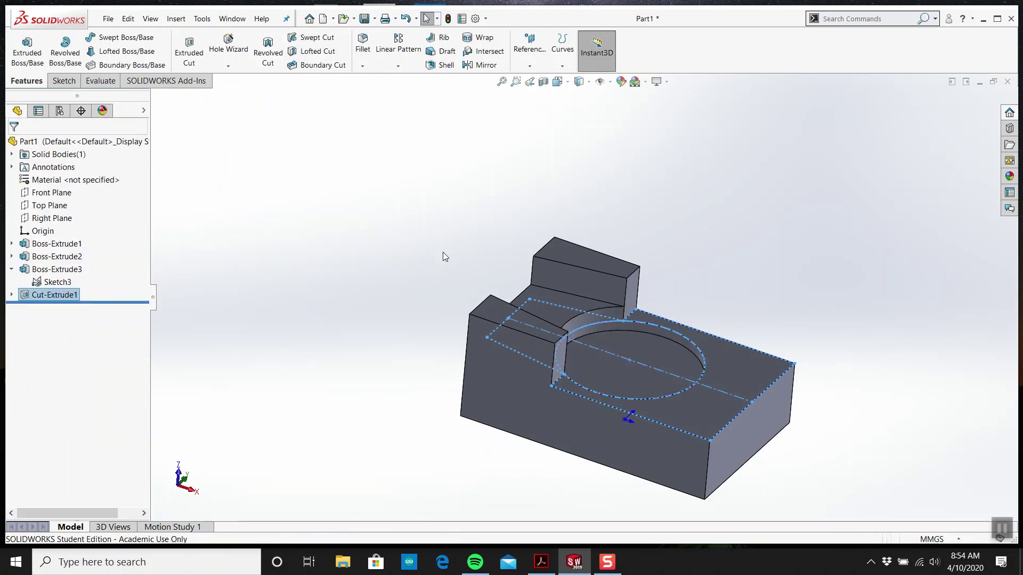
- Hide Sketch3 and orbit the model to inspect the 4 mm pocket
middle_drag(444, 252, 574, 283)
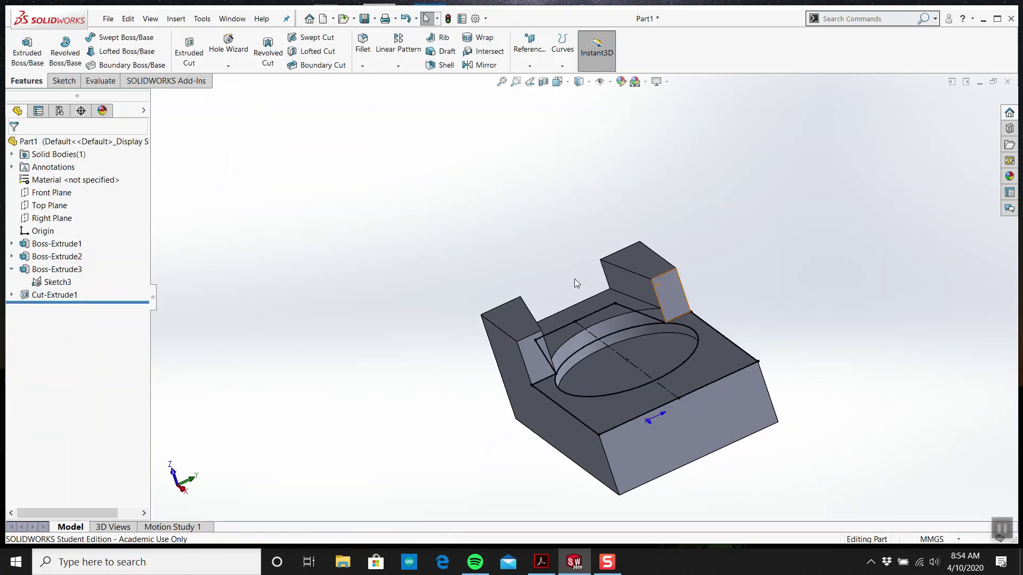
right_click(54, 282)
click(70, 262)
middle_drag(520, 338, 578, 368)
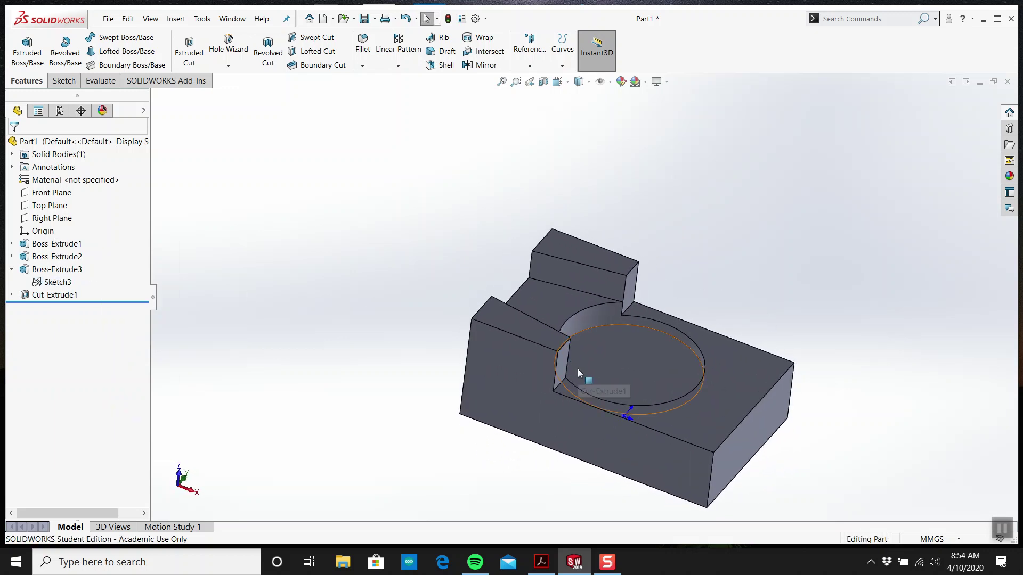
- Review the slot dimensions on the Part 7 drawing, then return to SOLIDWORKS
click(541, 562)
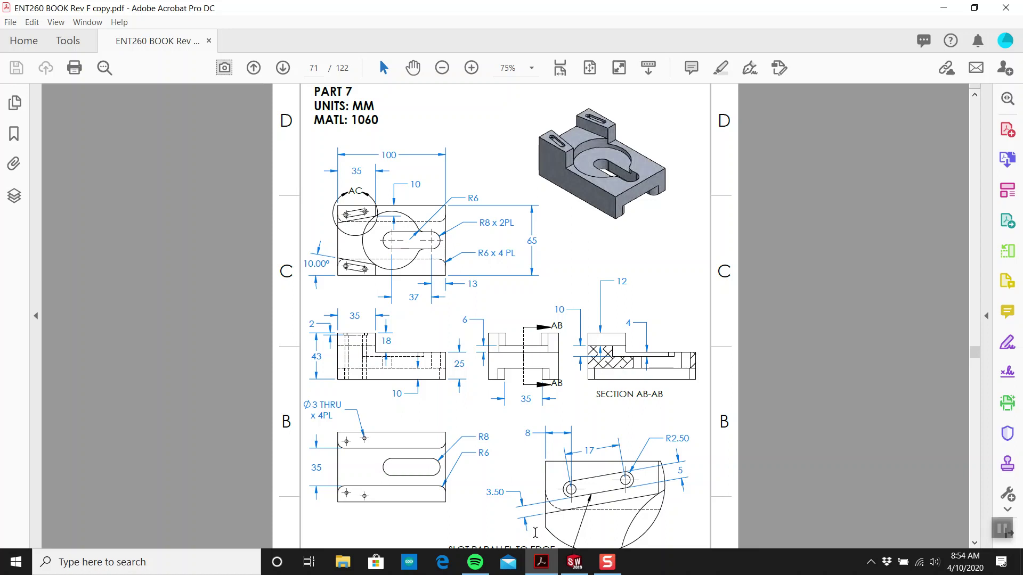
mouse_move(574, 562)
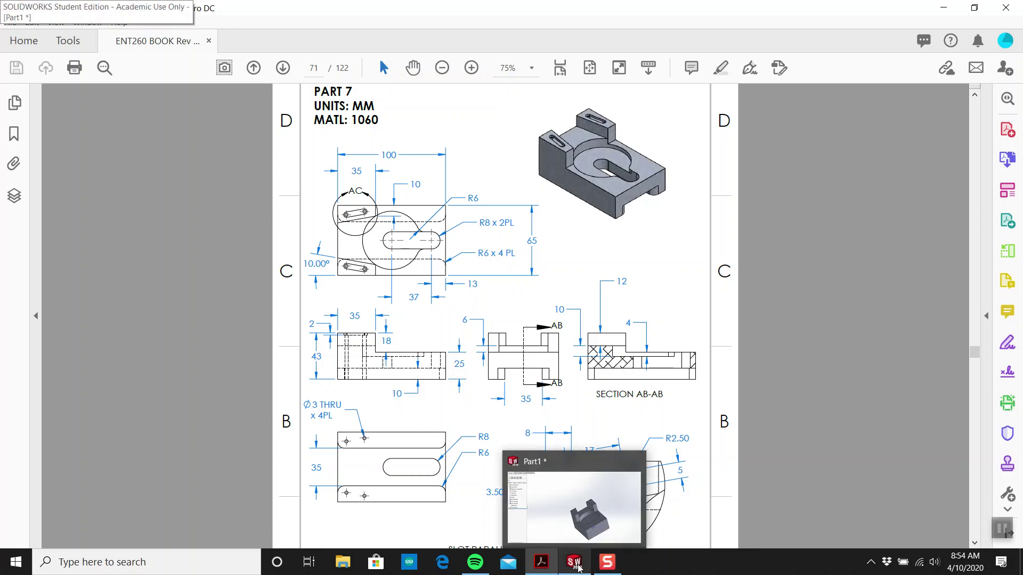
click(579, 568)
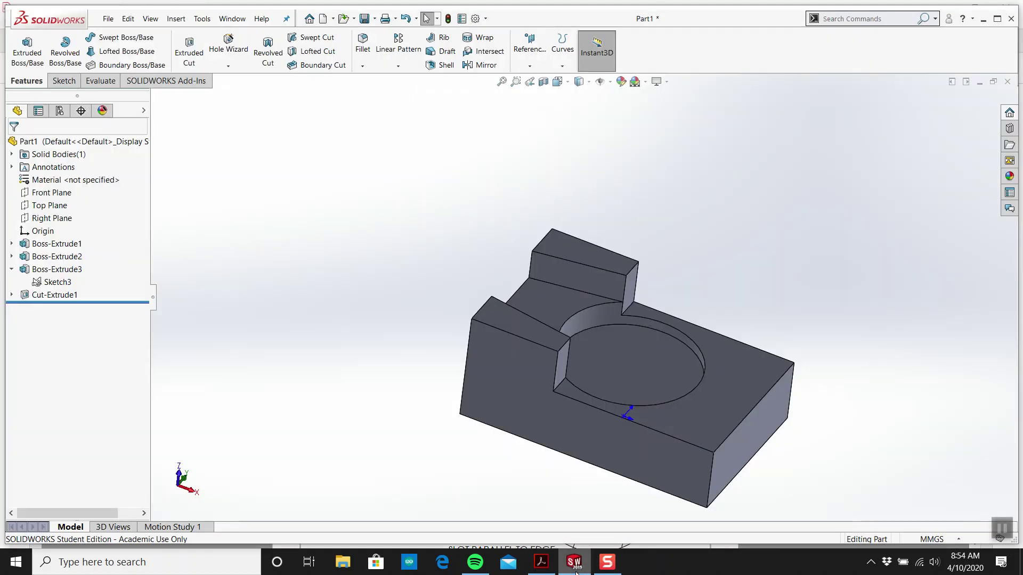
click(577, 565)
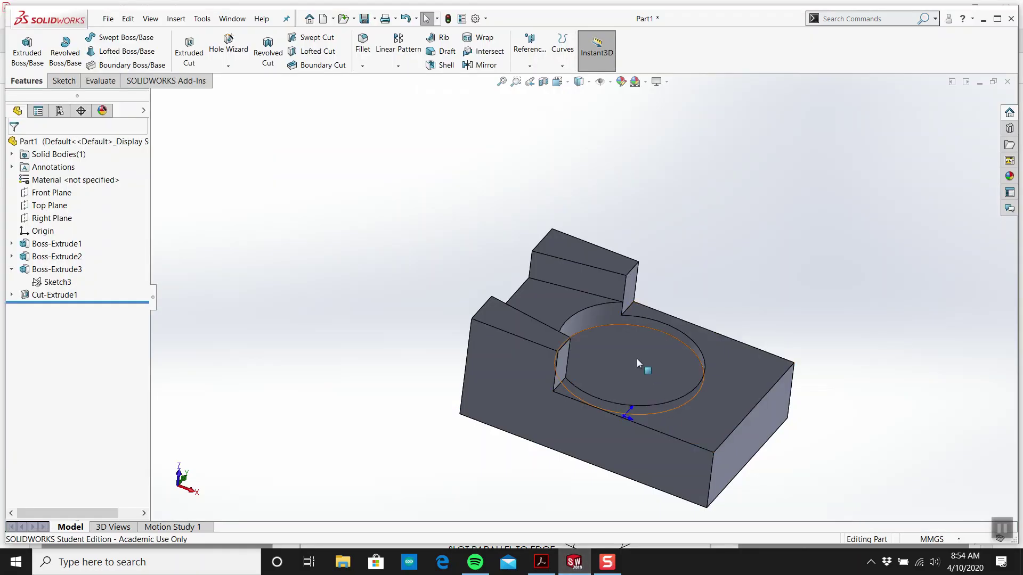
- Start a sketch on the top face and draw a straight slot from the origin
click(63, 80)
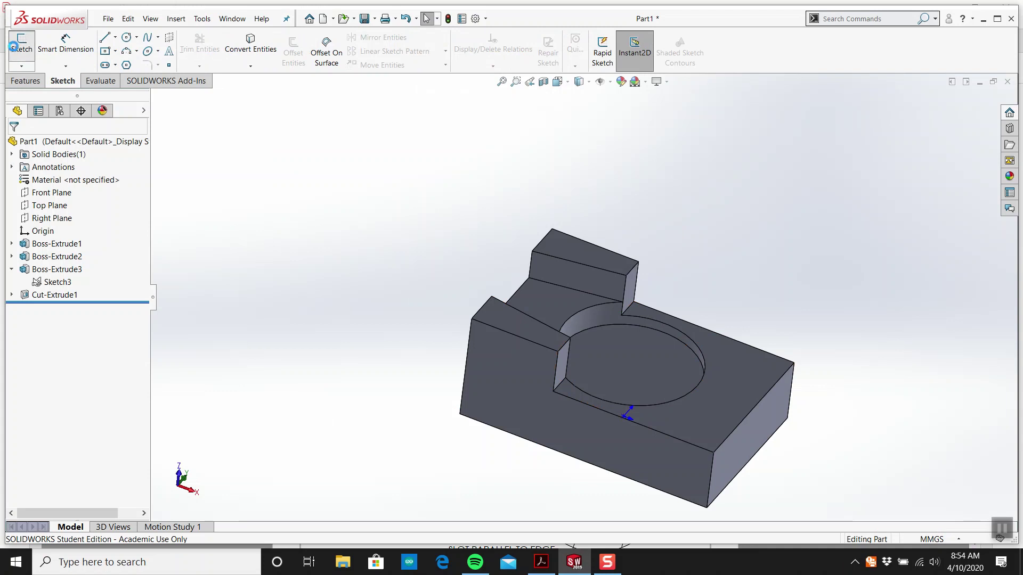
click(21, 46)
click(723, 364)
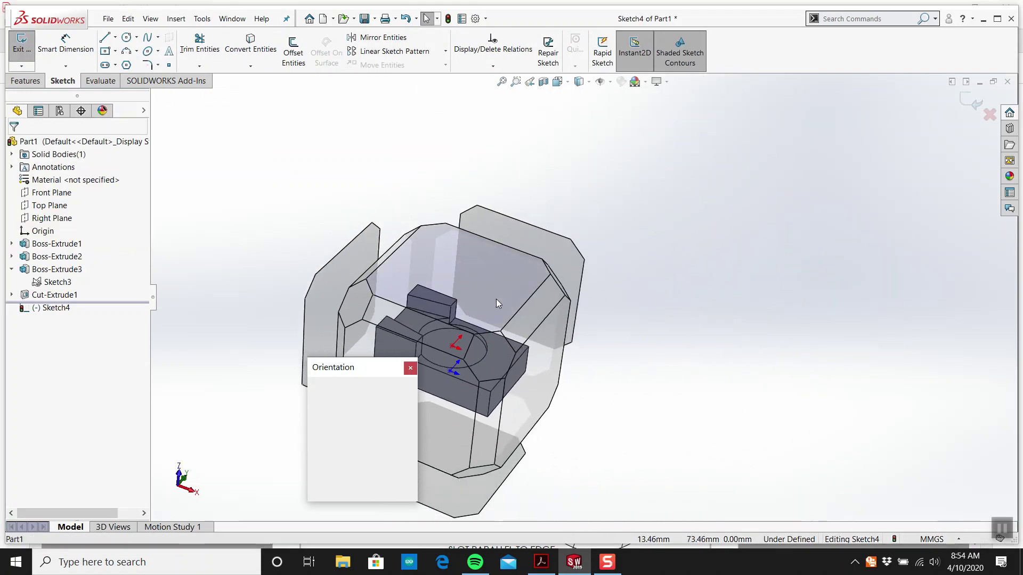
click(104, 64)
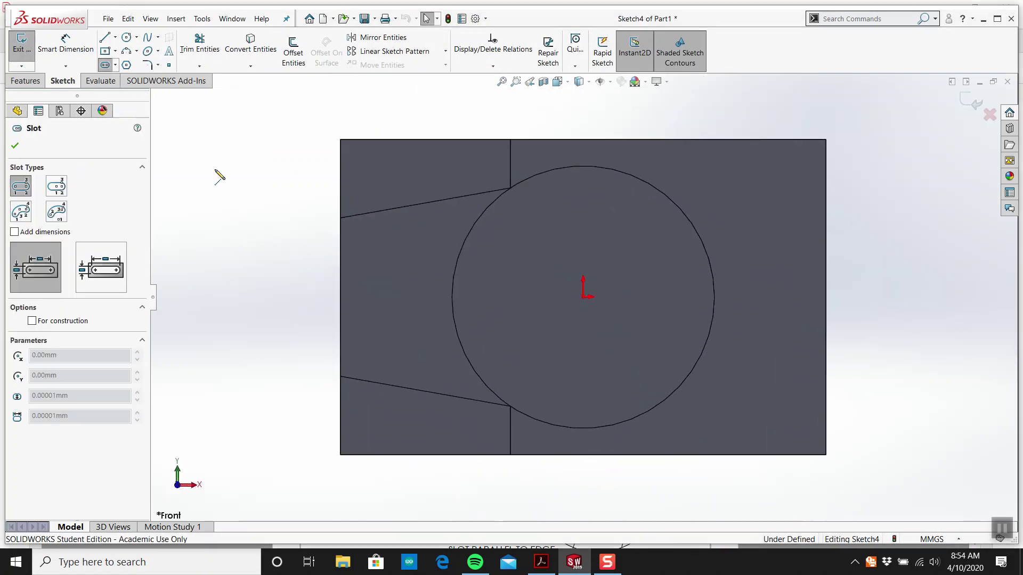
click(765, 296)
click(539, 298)
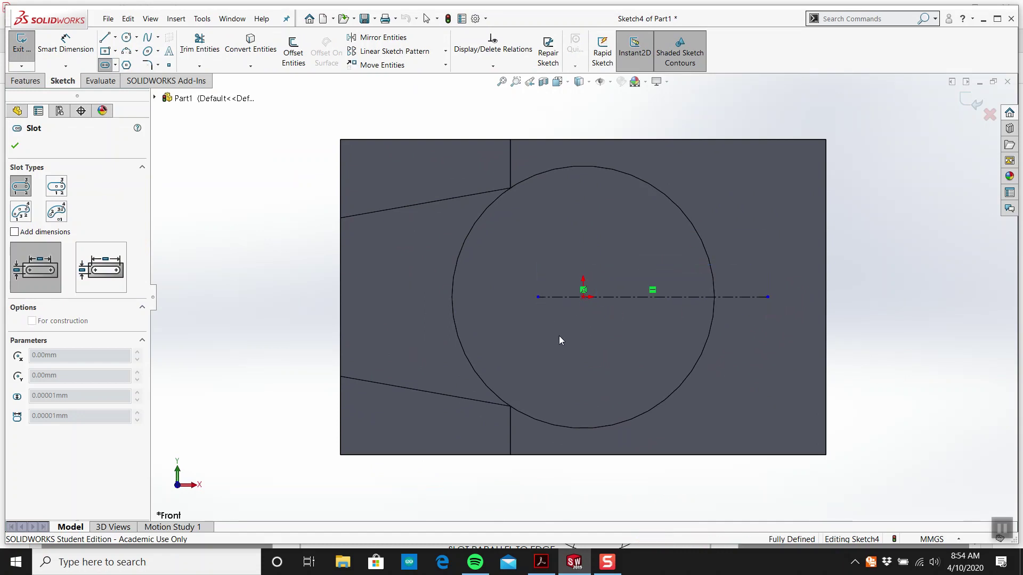
click(559, 340)
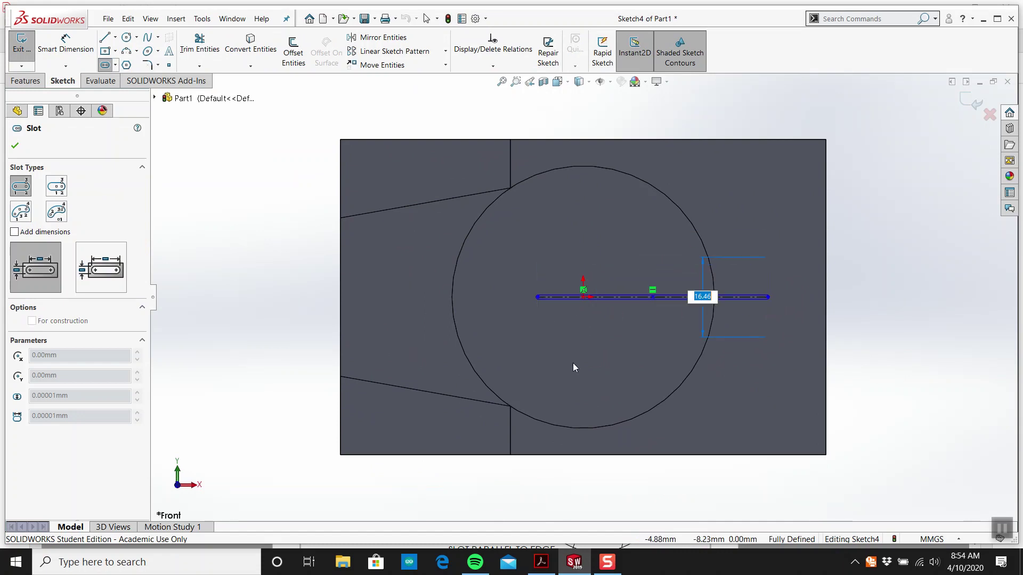
click(580, 333)
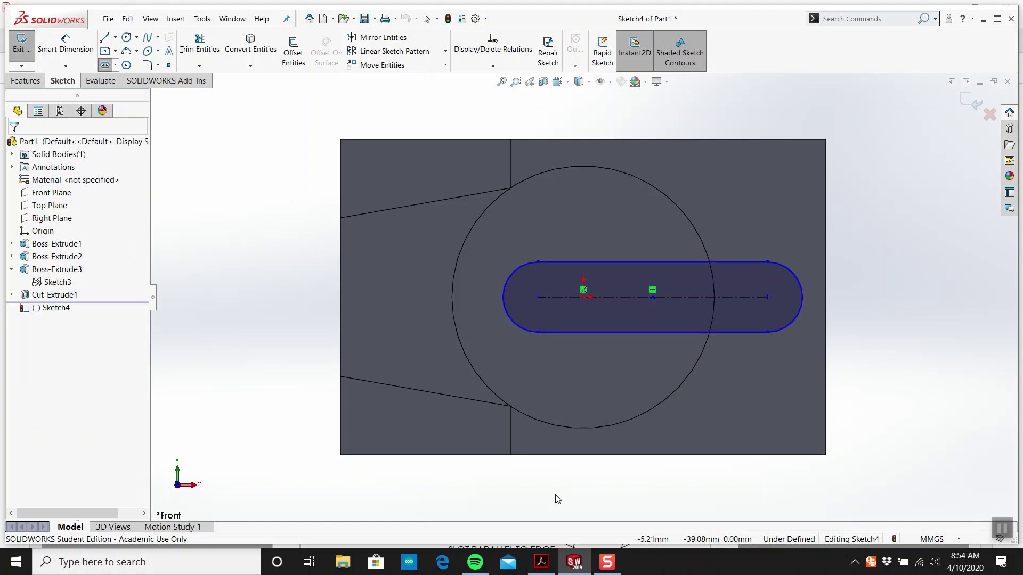
click(541, 563)
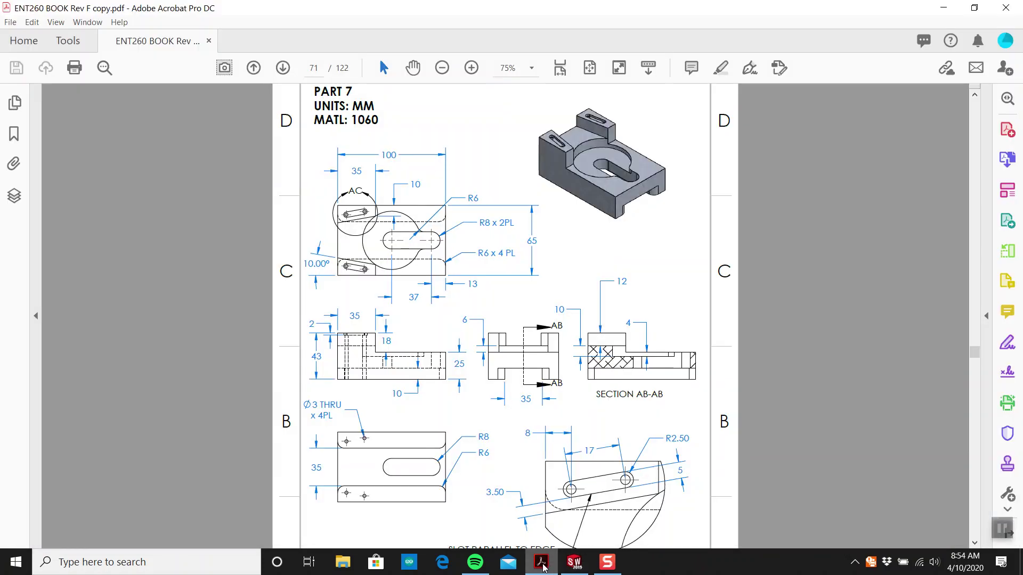
click(575, 562)
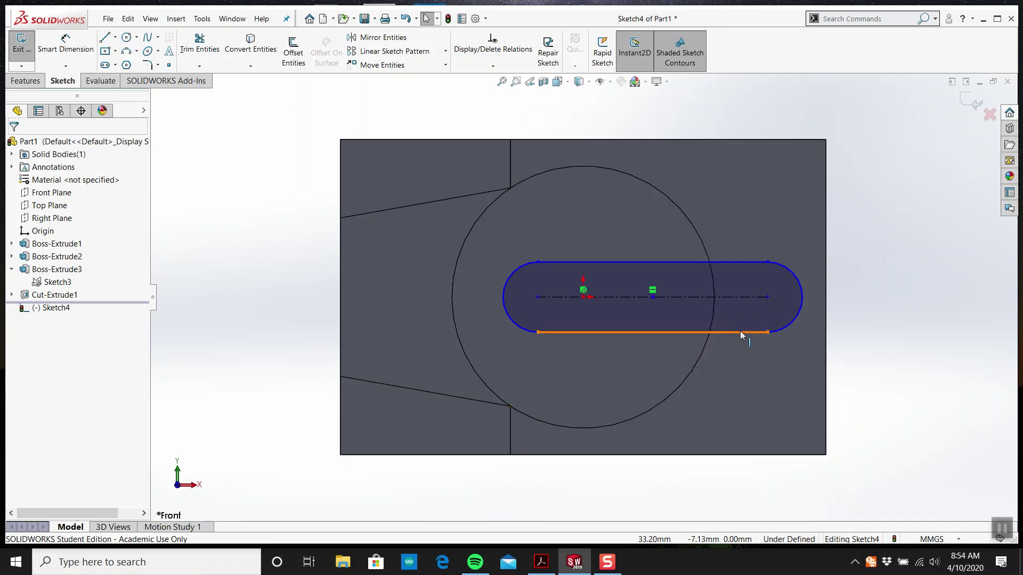
- Dimension the slot's right end radius to R8
click(45, 42)
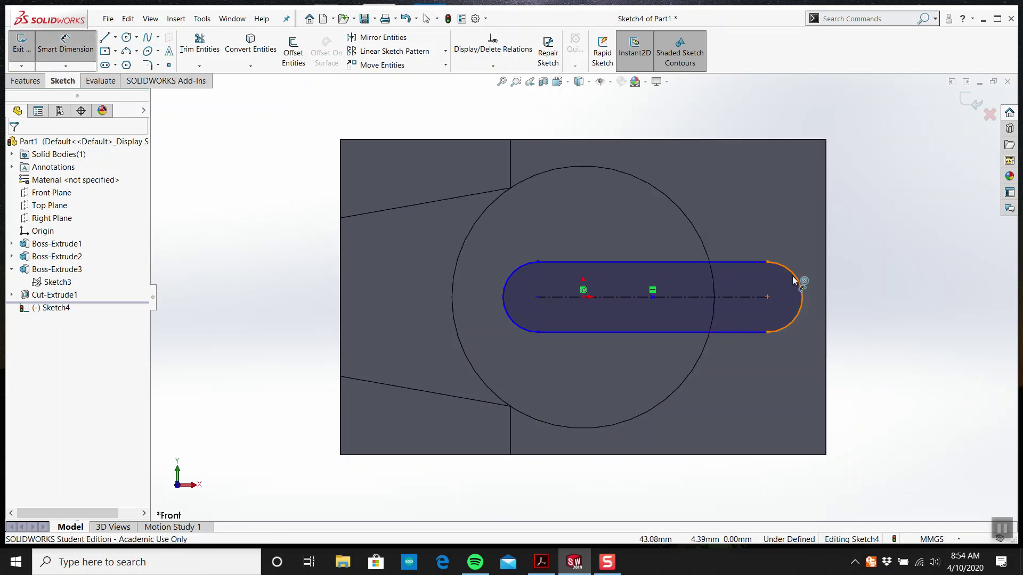
click(875, 237)
text(8)
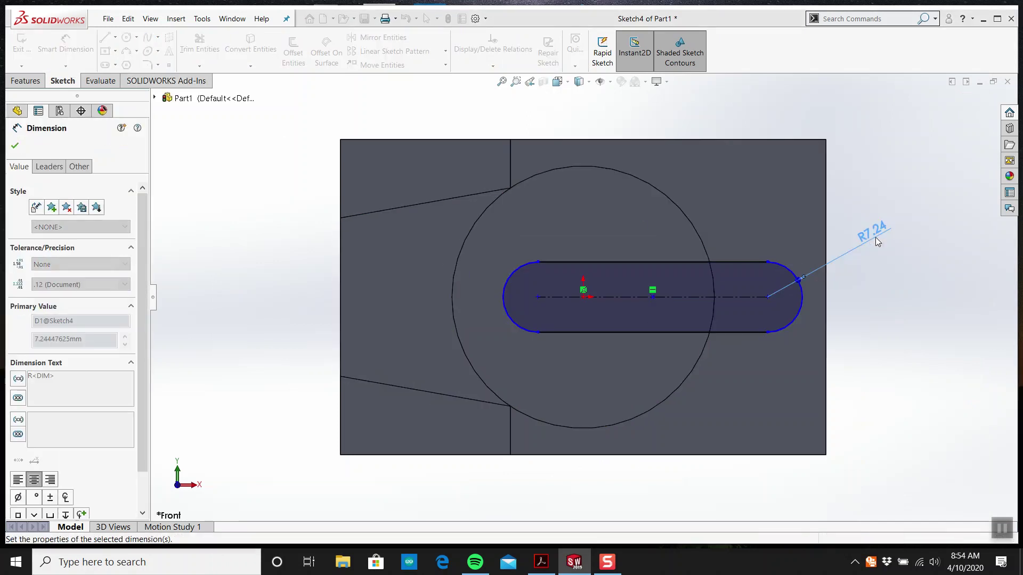
key(Return)
click(541, 563)
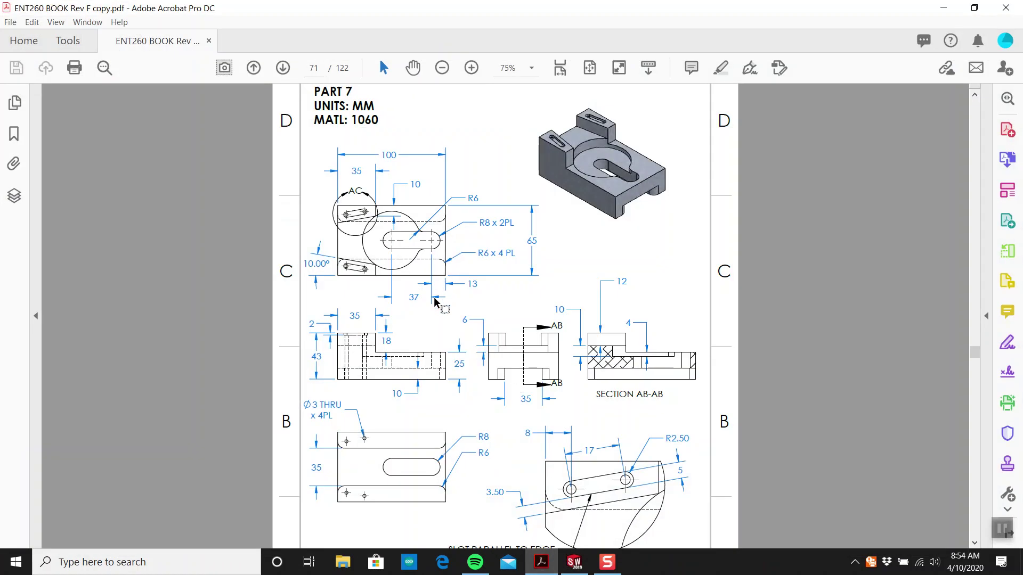
click(575, 563)
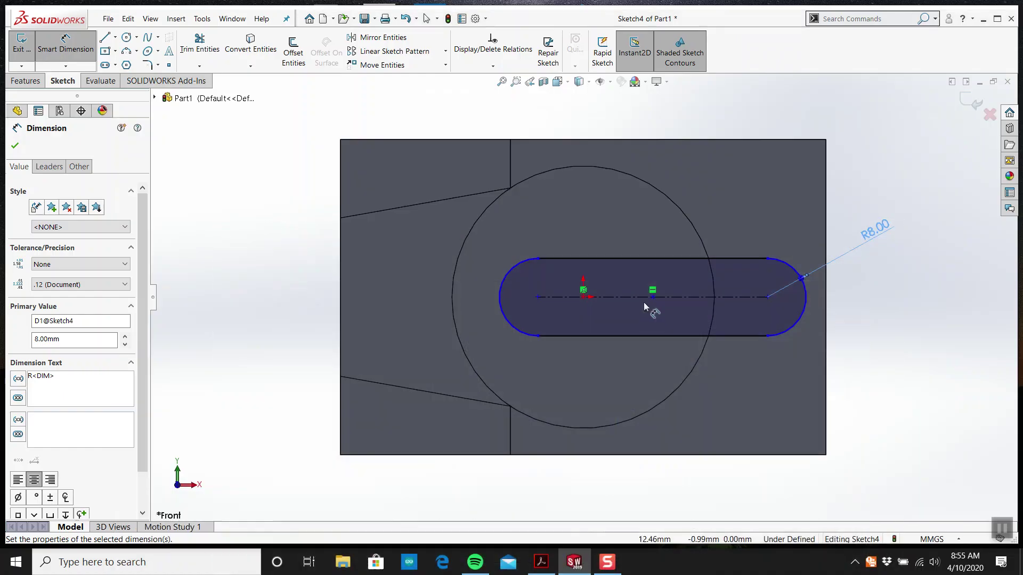
scroll(643, 302, up, 3)
scroll(889, 358, down, 4)
key(Escape)
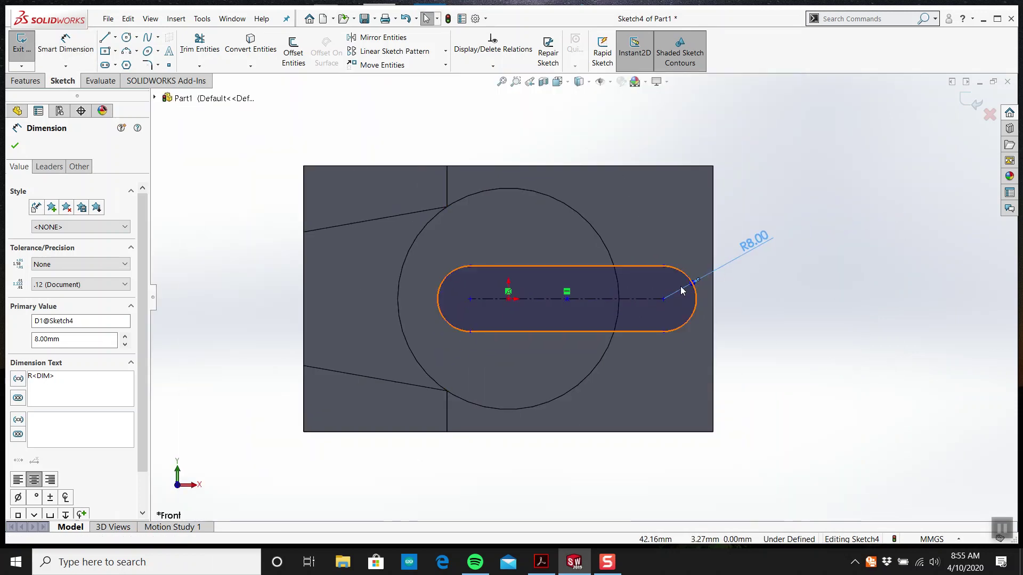
click(692, 285)
click(715, 301)
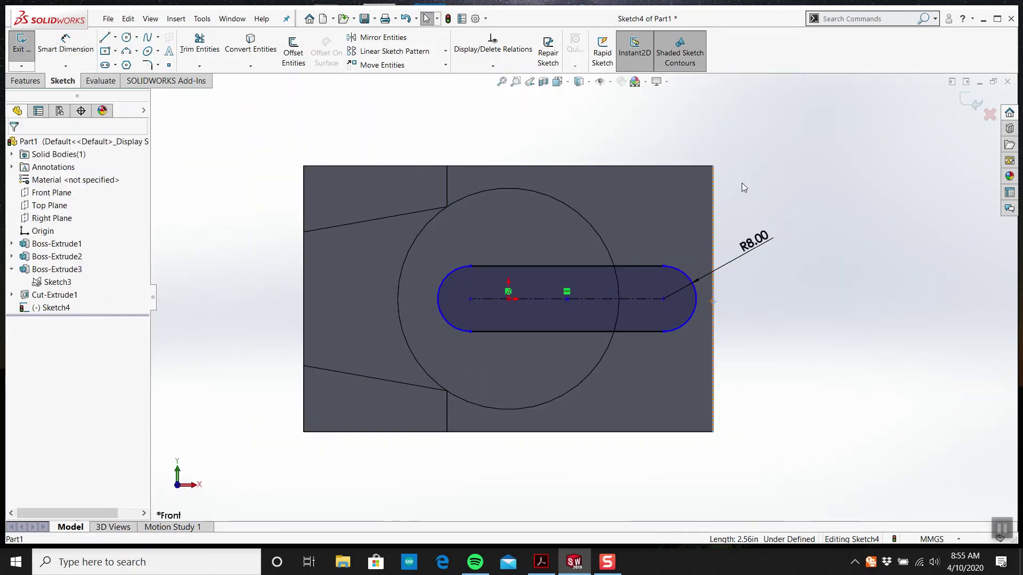
click(687, 278)
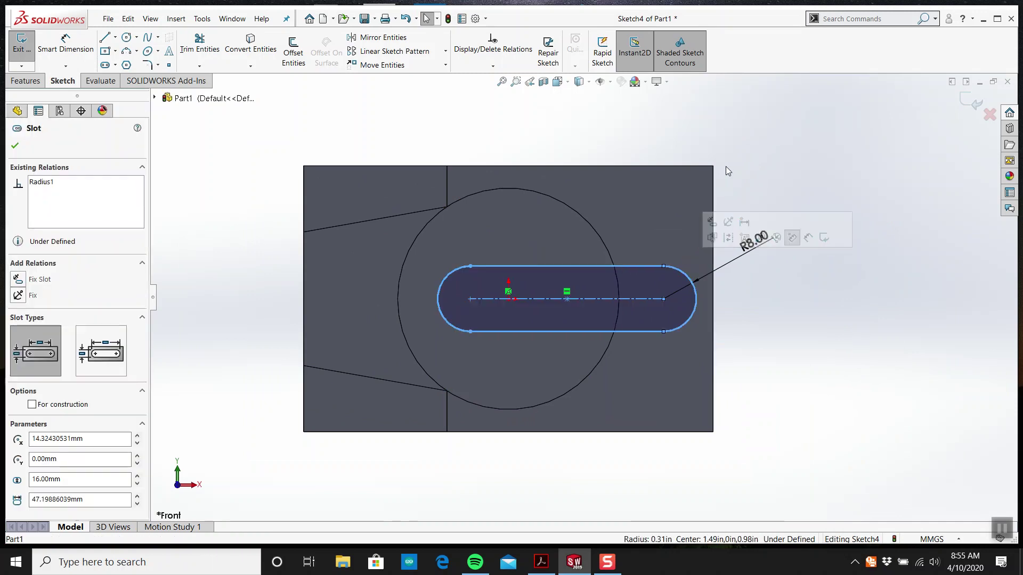
key(Escape)
- Dimension the slot 13 mm from the right edge and 37 mm between centres
key(d)
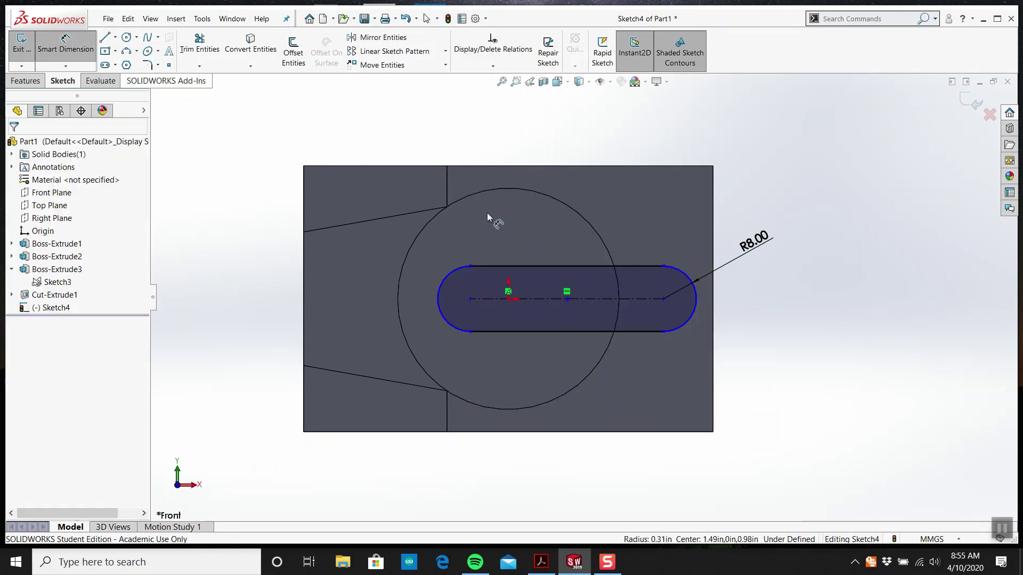
click(687, 266)
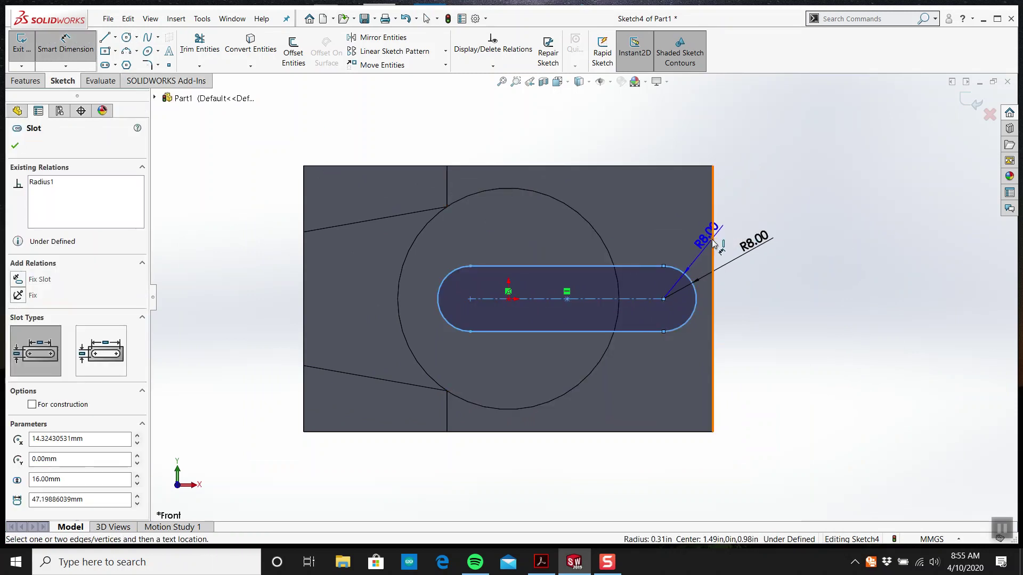
click(712, 239)
click(742, 126)
text(13)
key(Return)
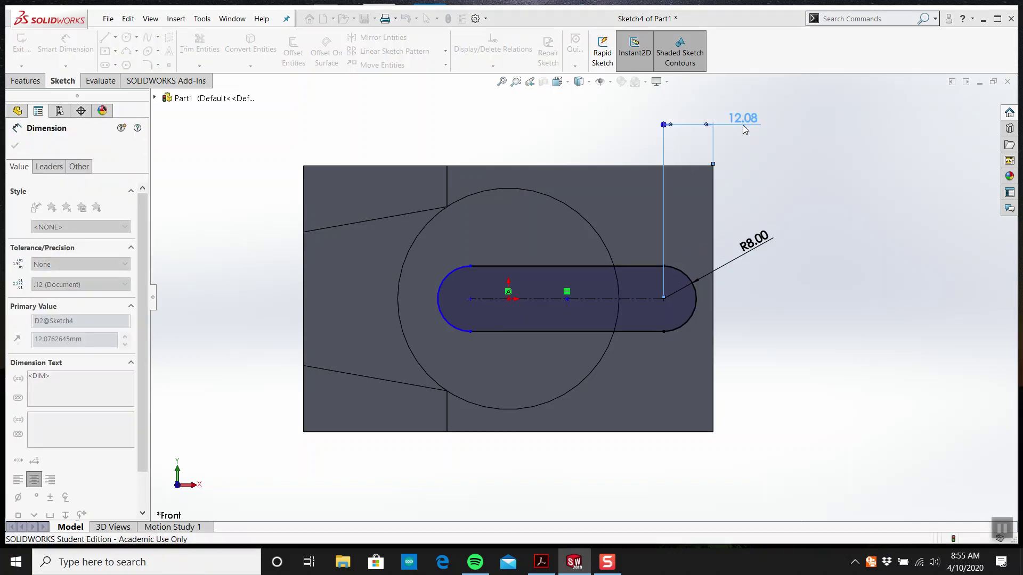
click(624, 298)
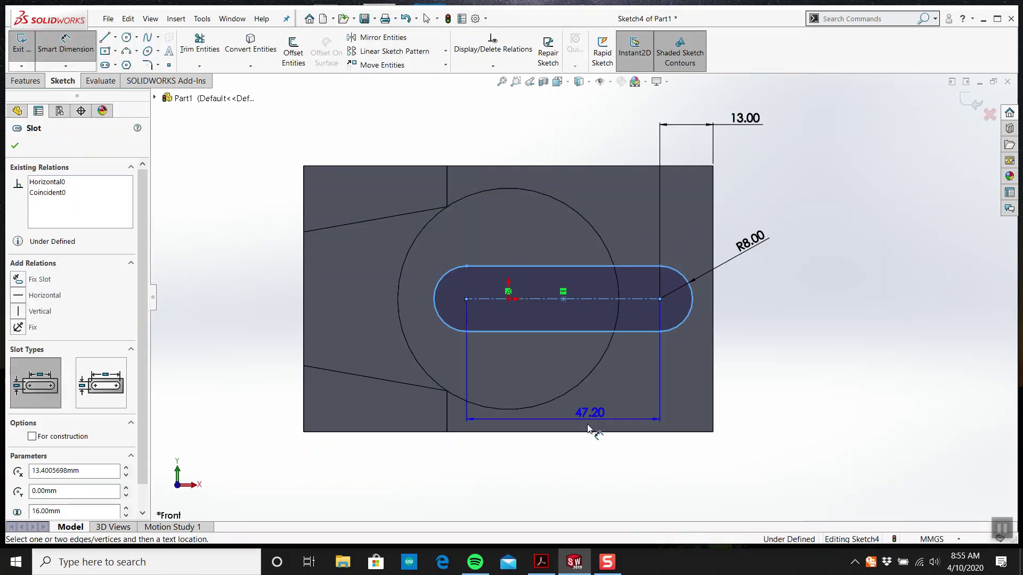
click(567, 472)
text(37)
key(Return)
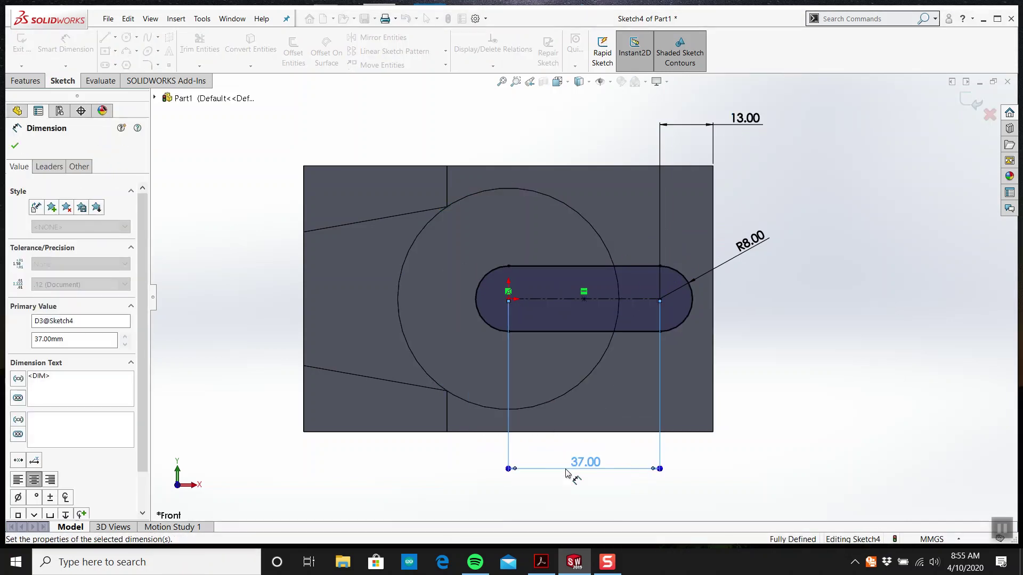
key(Escape)
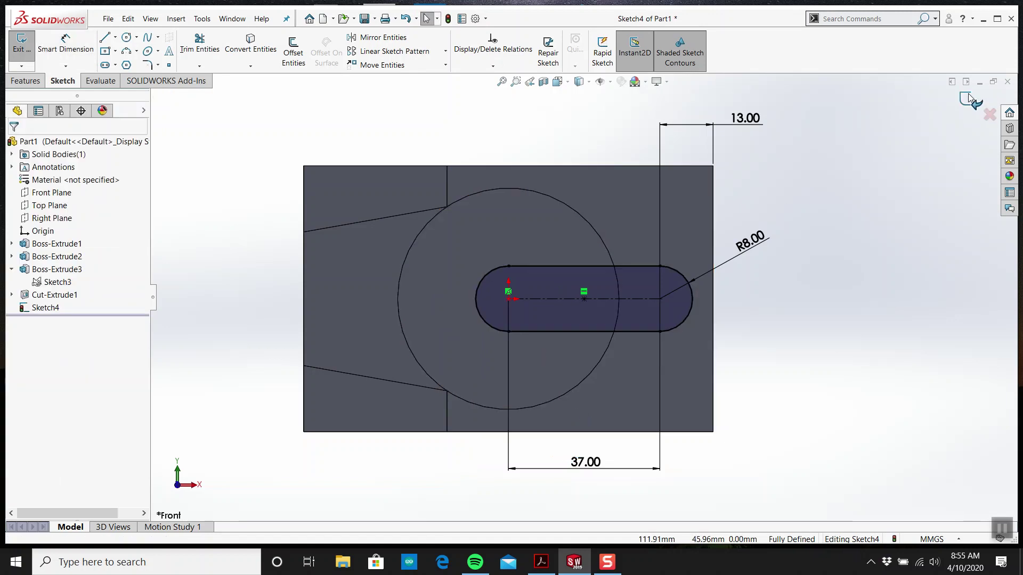
- Exit the sketch, cut the slot Through All as Cut-Extrude2, and check the drawing
click(970, 103)
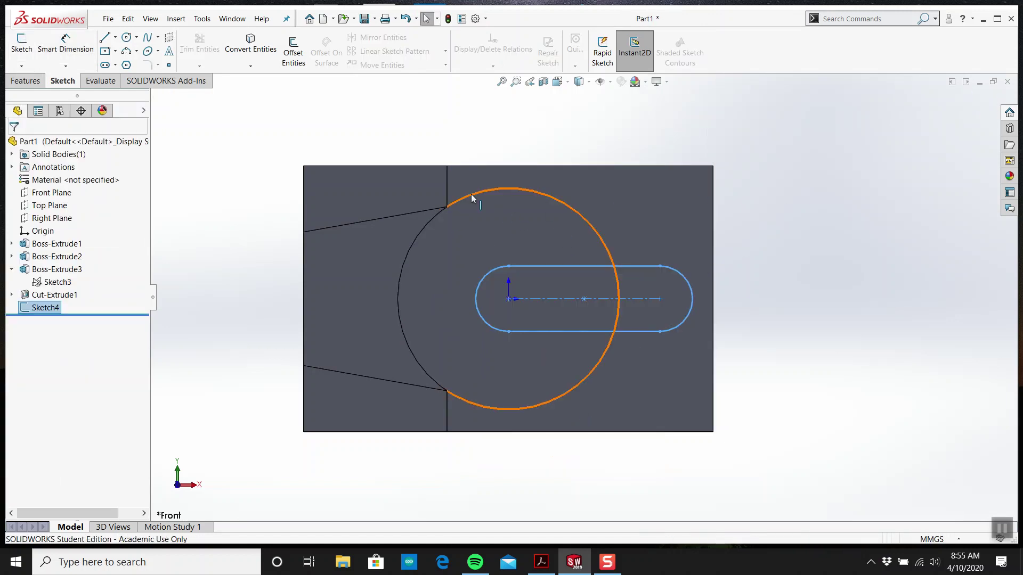
click(34, 80)
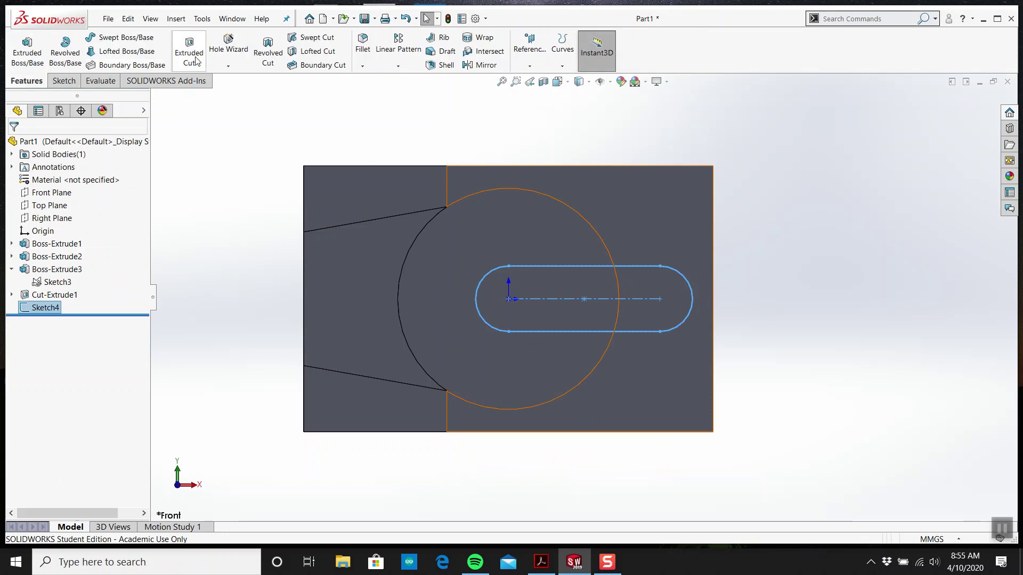
click(189, 50)
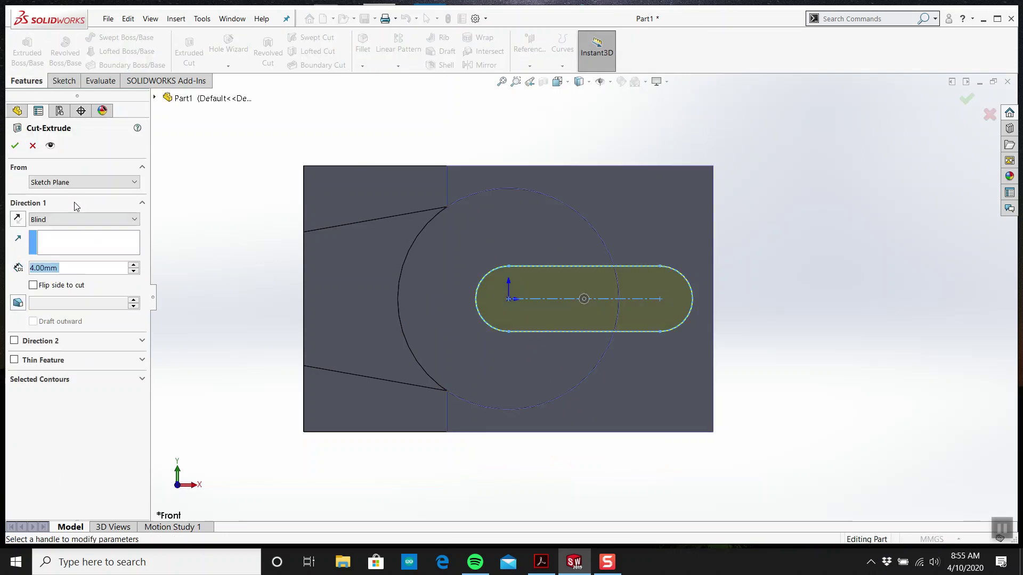
click(80, 220)
click(48, 238)
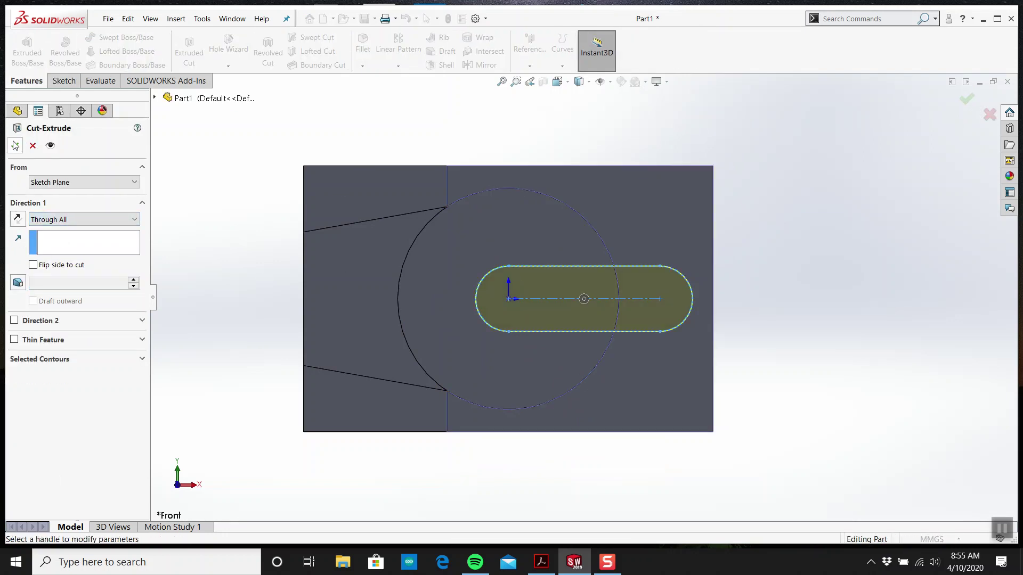
click(16, 145)
mouse_move(730, 313)
middle_down()
mouse_move(629, 258)
mouse_move(643, 227)
middle_up()
click(541, 561)
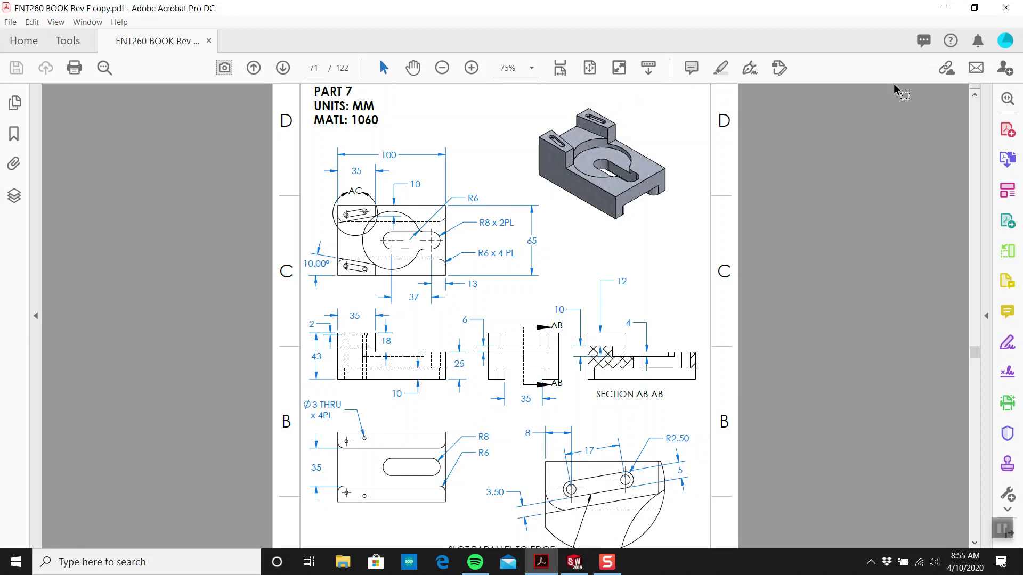
- Fillet the two inner pocket arc edges at 6 mm, then inspect the part from below
click(944, 8)
scroll(589, 251, down, 2)
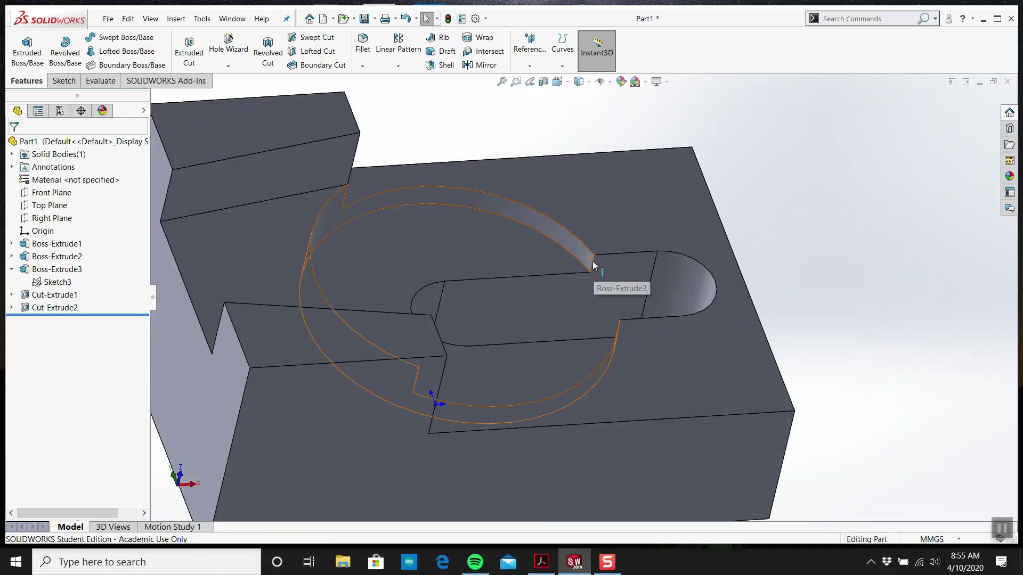
scroll(592, 265, down, 1)
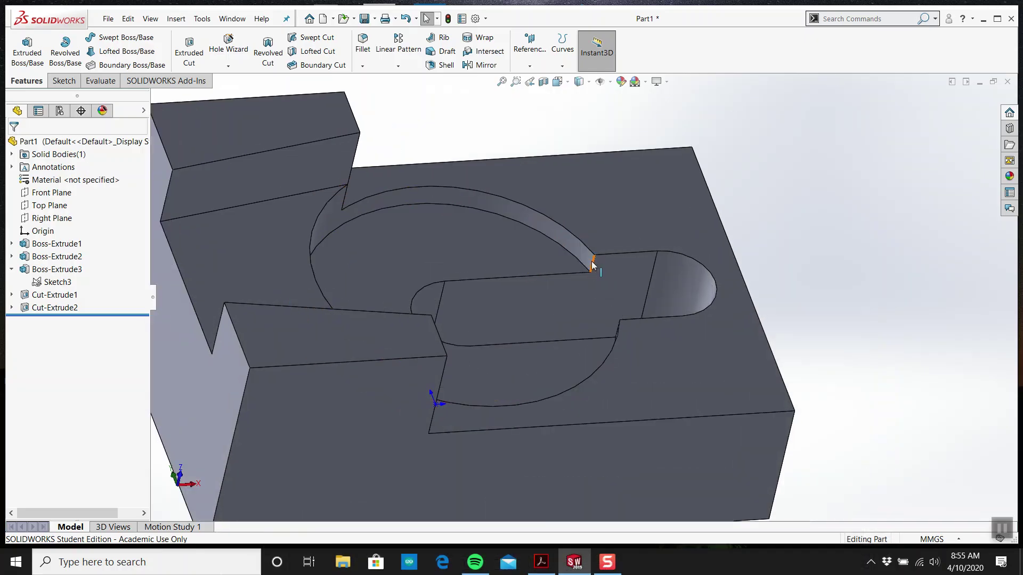
click(360, 44)
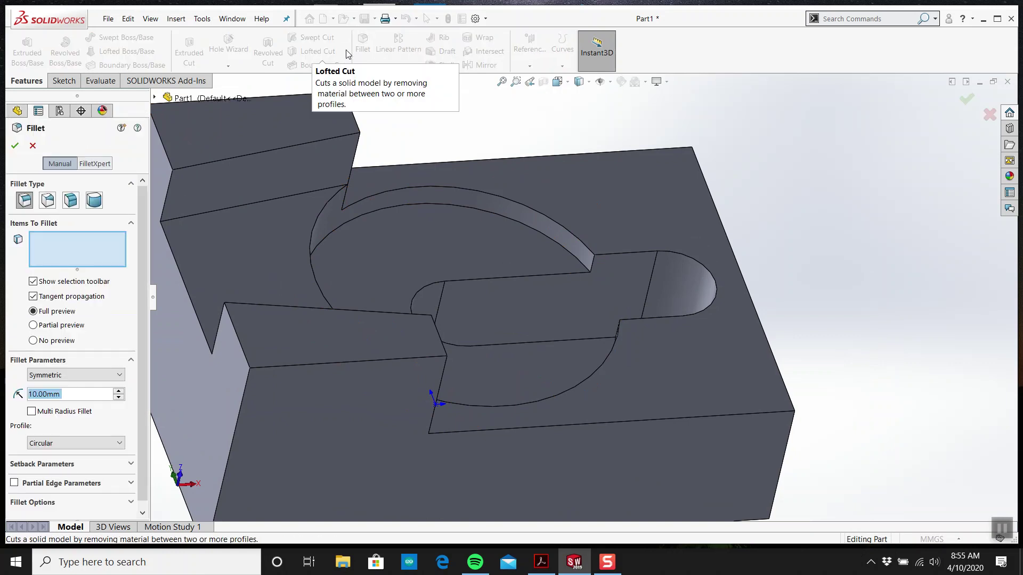
text(6)
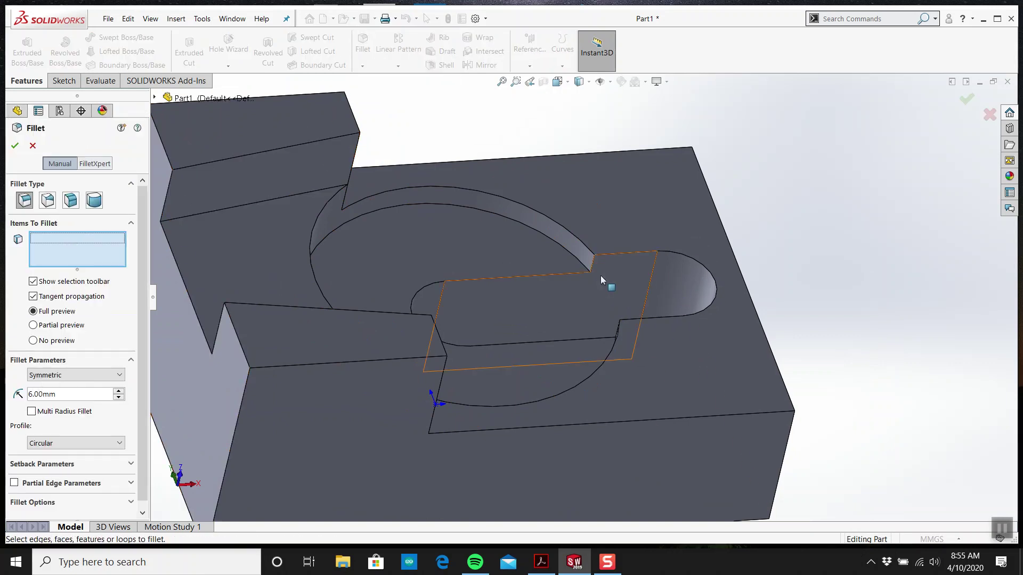
click(591, 266)
mouse_move(591, 265)
middle_down()
mouse_move(767, 341)
mouse_move(405, 257)
middle_up()
click(417, 240)
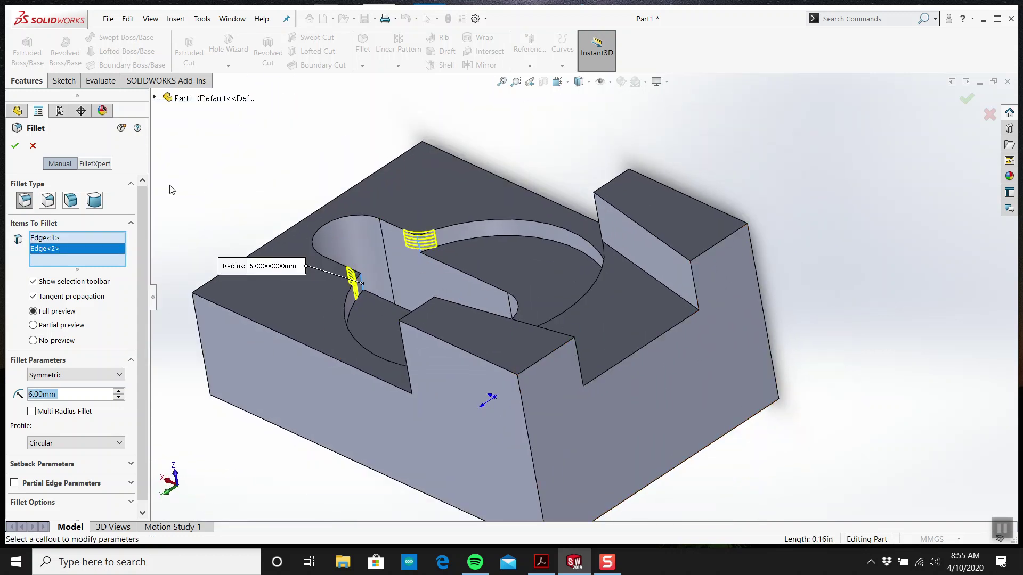
click(15, 145)
scroll(506, 228, up, 3)
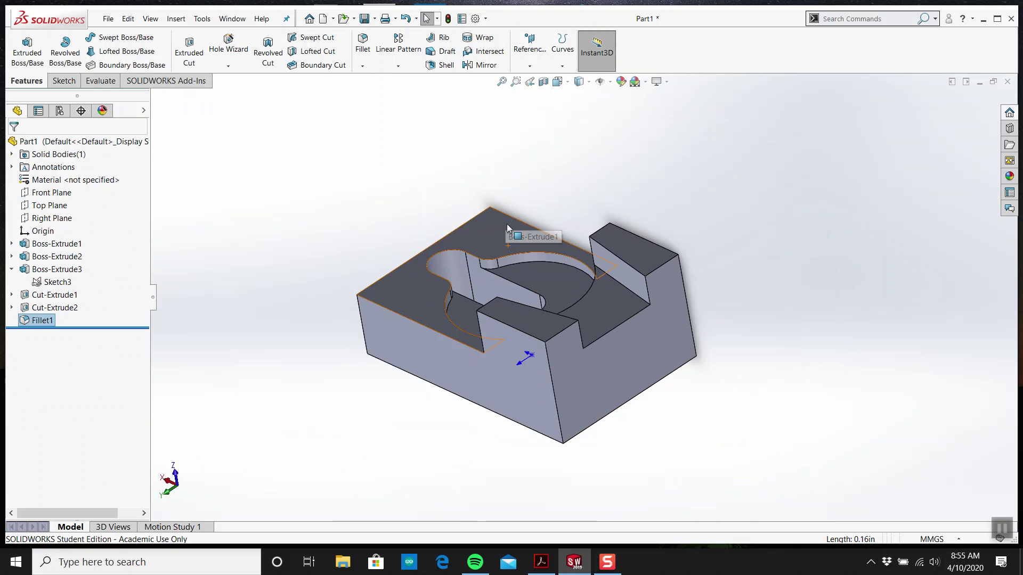
middle_drag(507, 228, 548, 335)
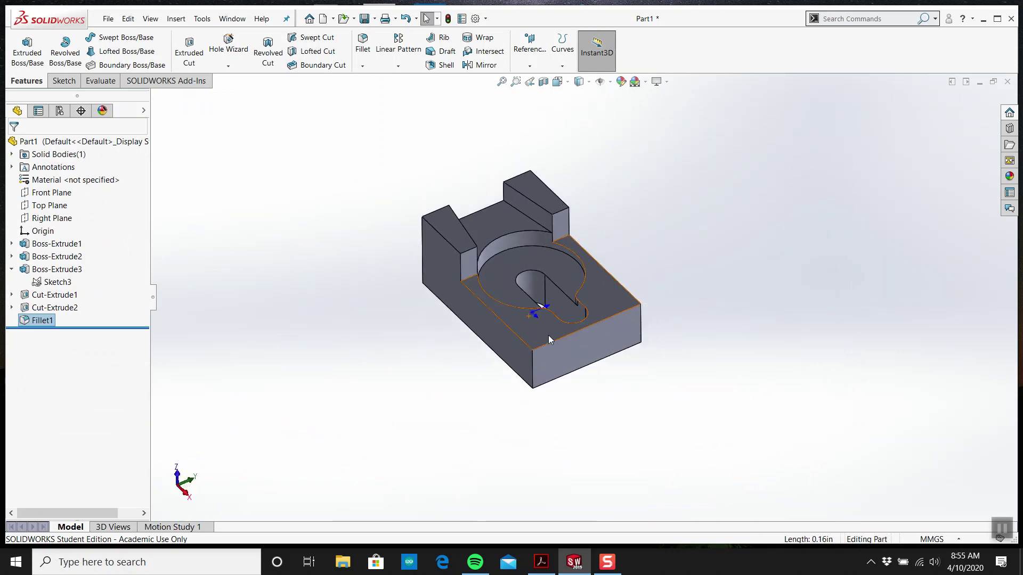
scroll(528, 296, down, 2)
middle_drag(524, 281, 548, 287)
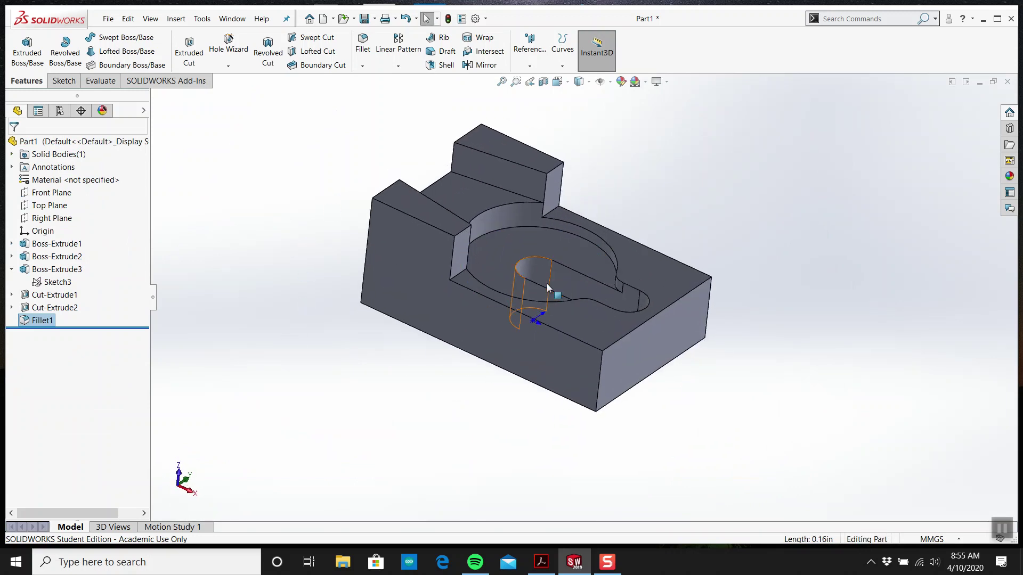
click(541, 561)
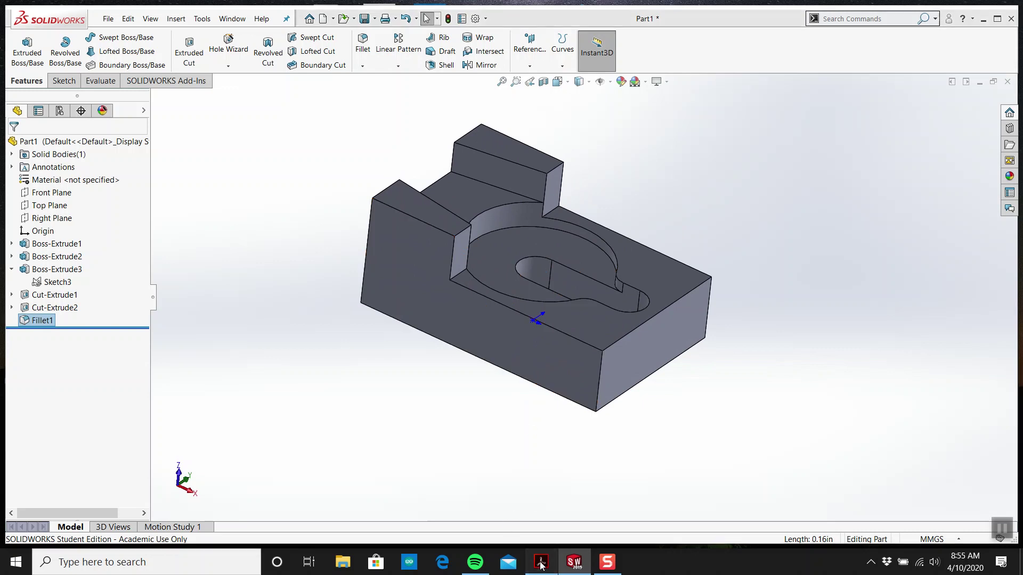
scroll(510, 268, up, 1)
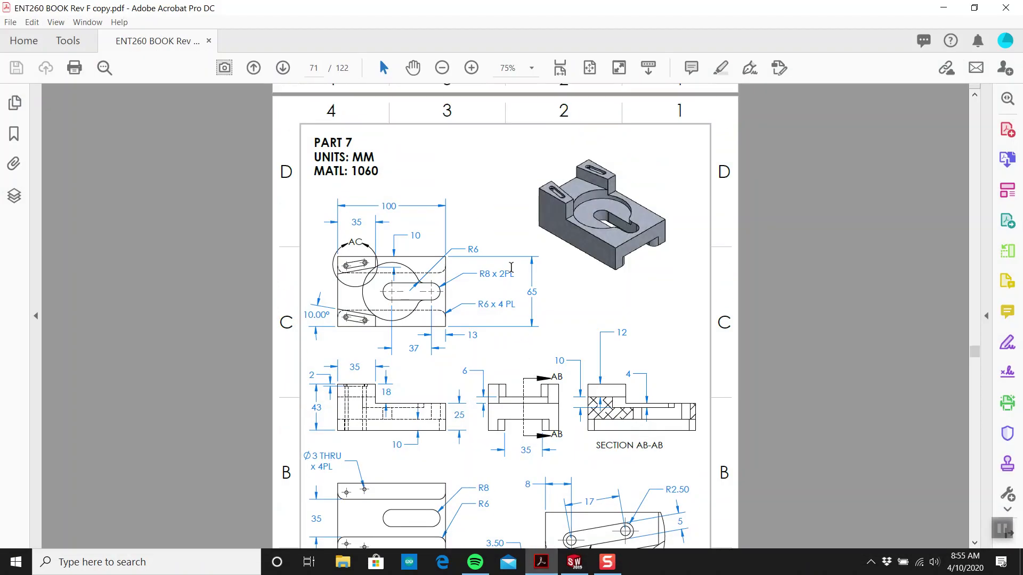
scroll(510, 267, down, 1)
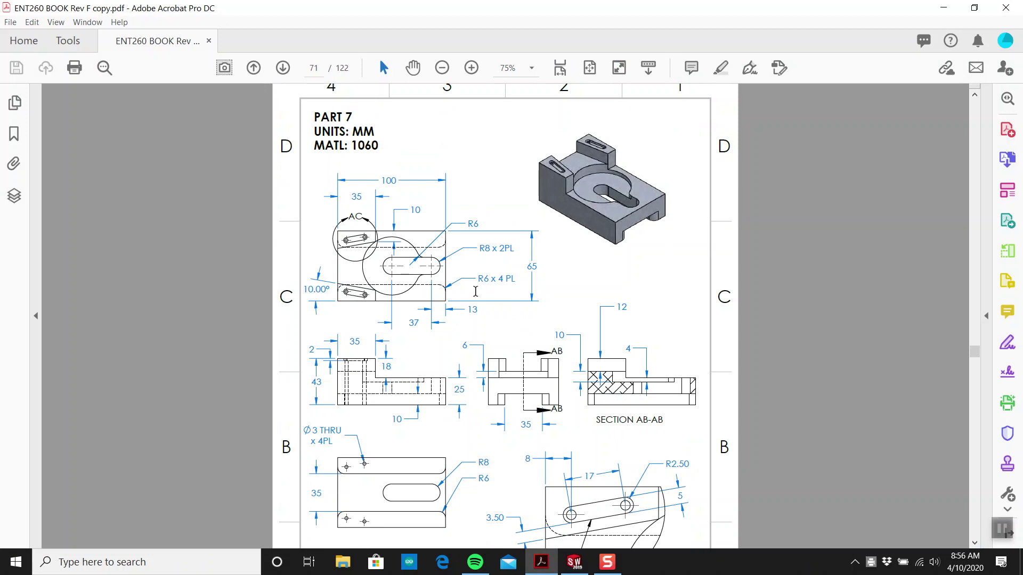
scroll(475, 290, down, 1)
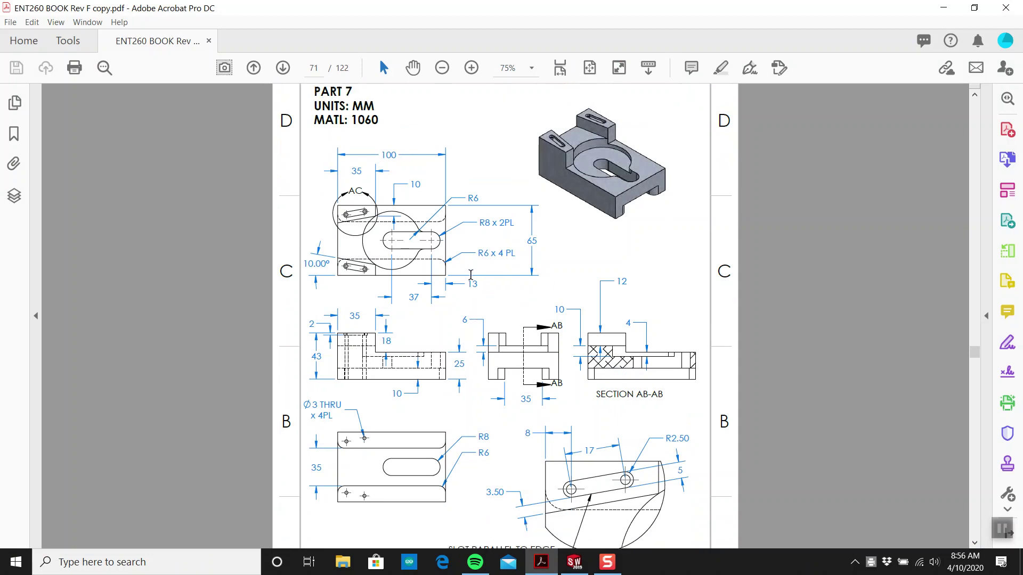
scroll(470, 275, down, 1)
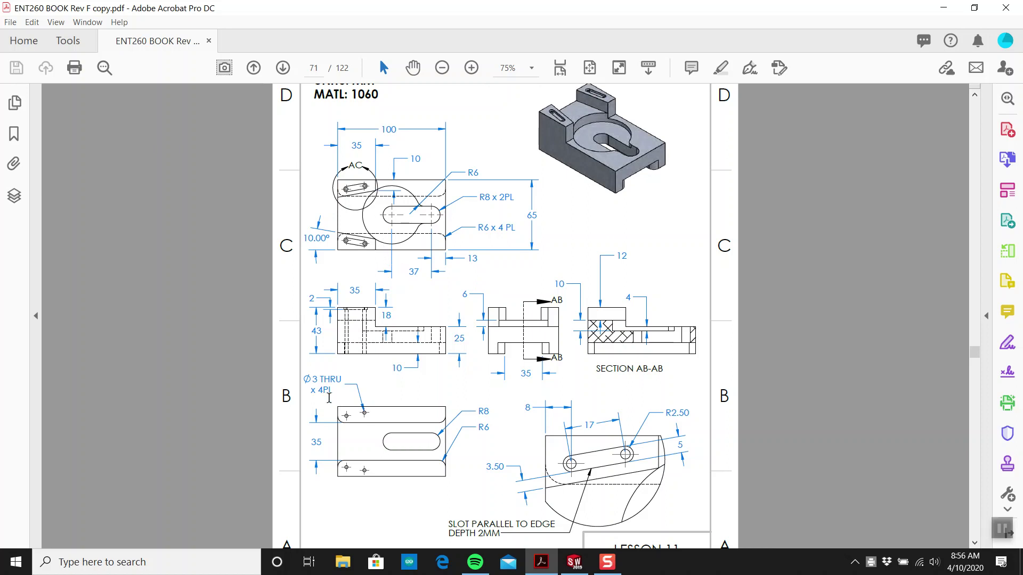
- Start Sketch5 on the part's top face and view it Normal To
click(574, 562)
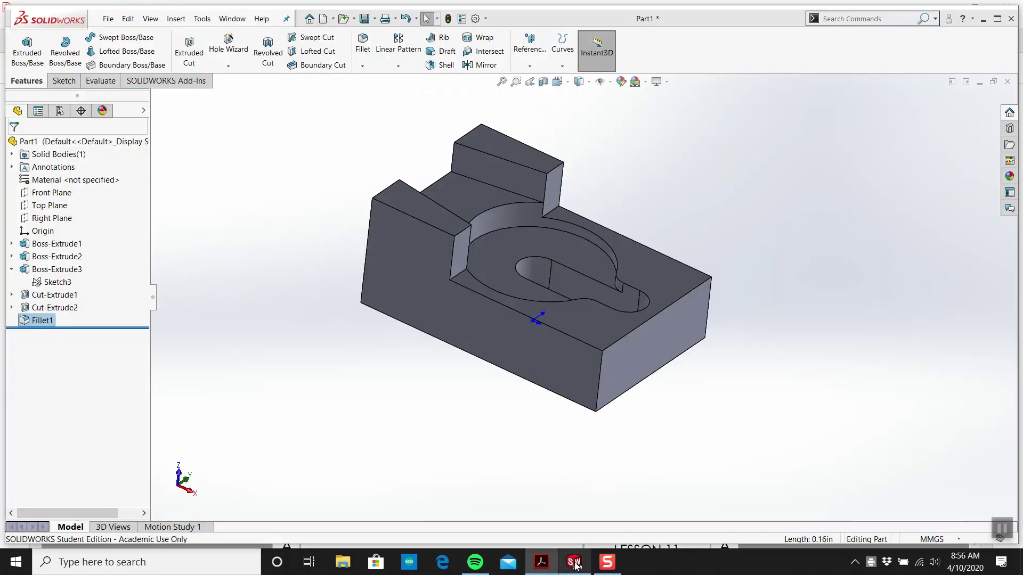
scroll(458, 237, up, 2)
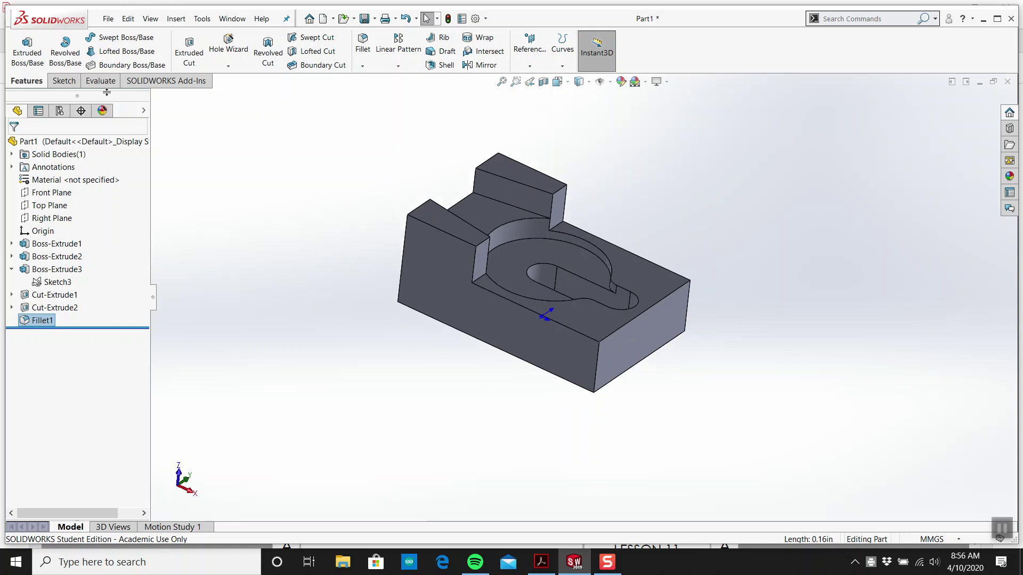
click(64, 80)
click(22, 44)
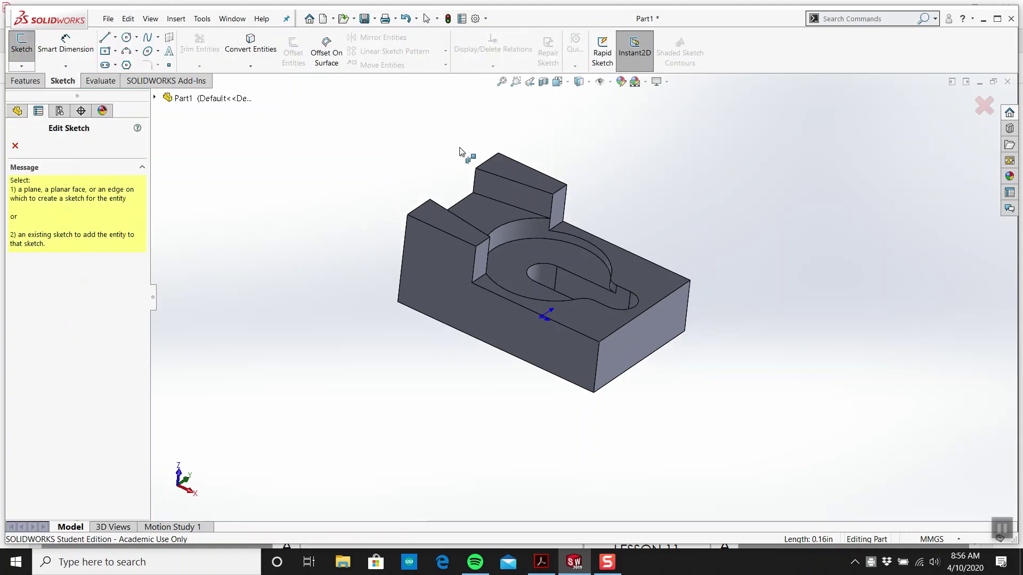
click(493, 168)
key(space)
click(464, 278)
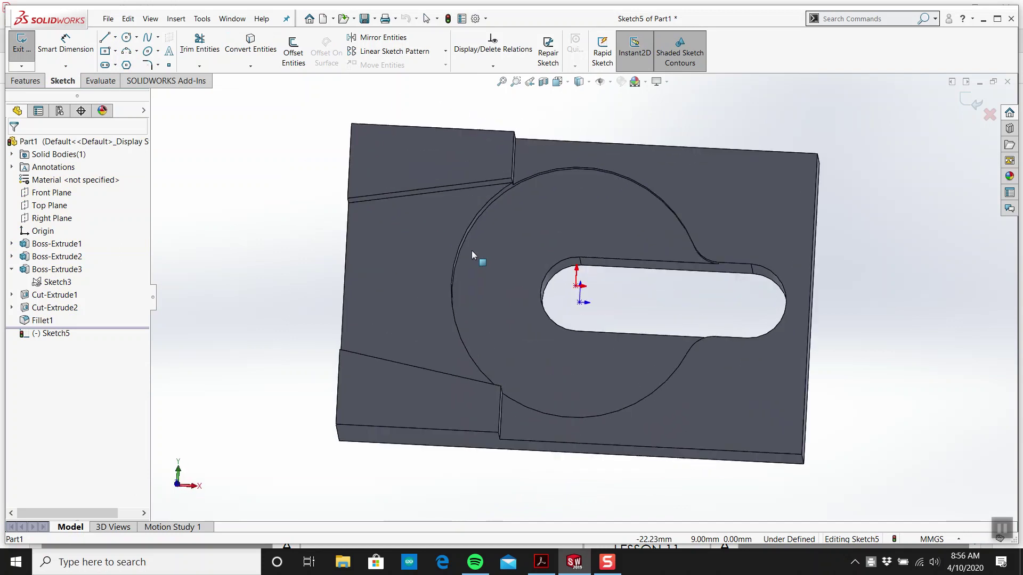
- Draw an angled straight slot near the upper-left corner
click(105, 65)
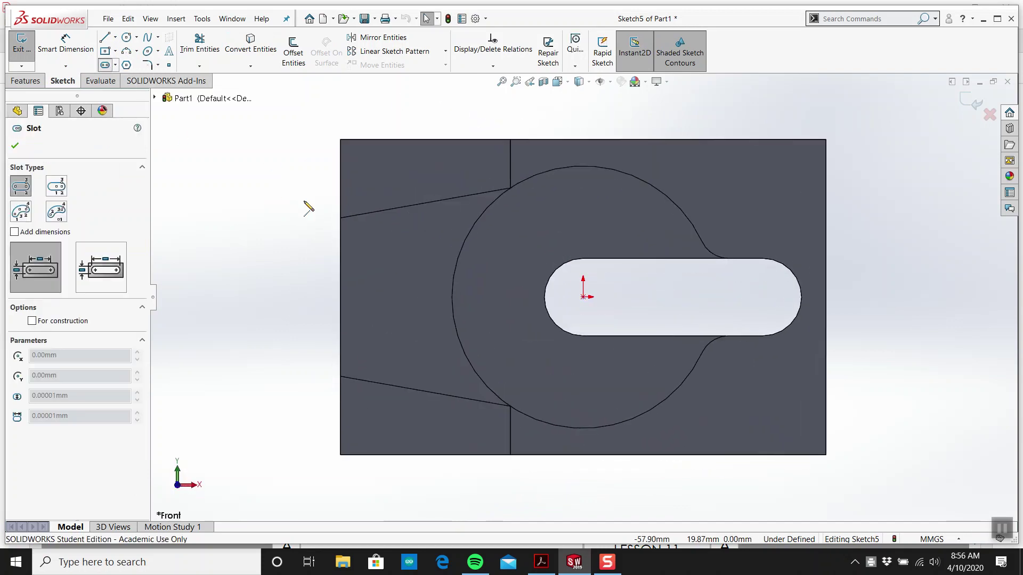
click(378, 183)
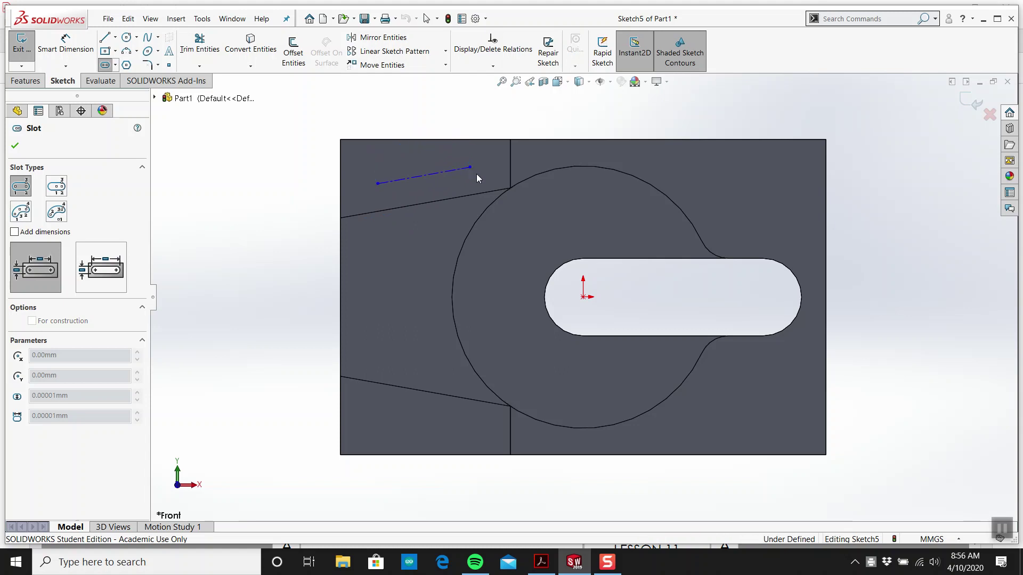
click(470, 170)
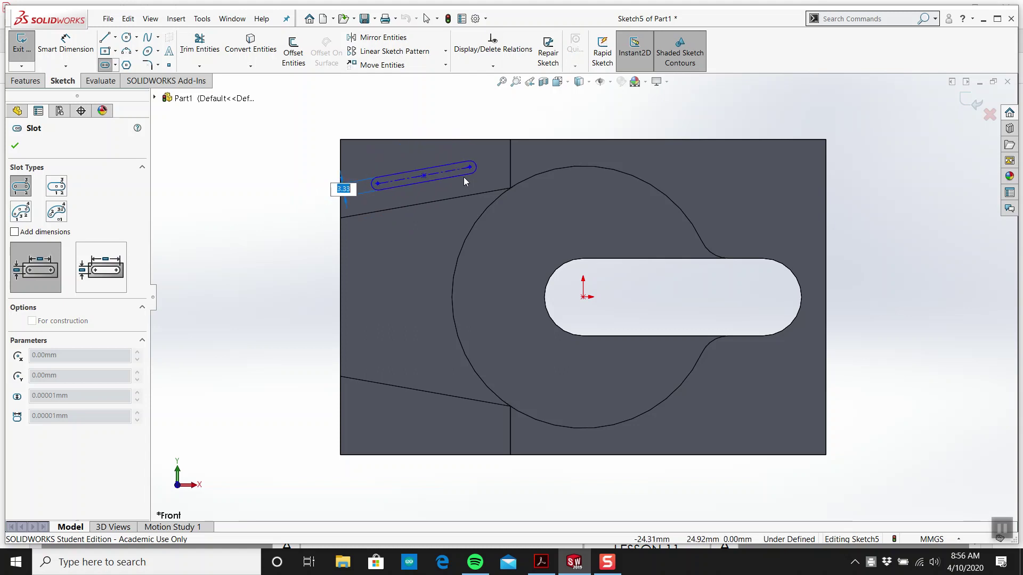
key(Escape)
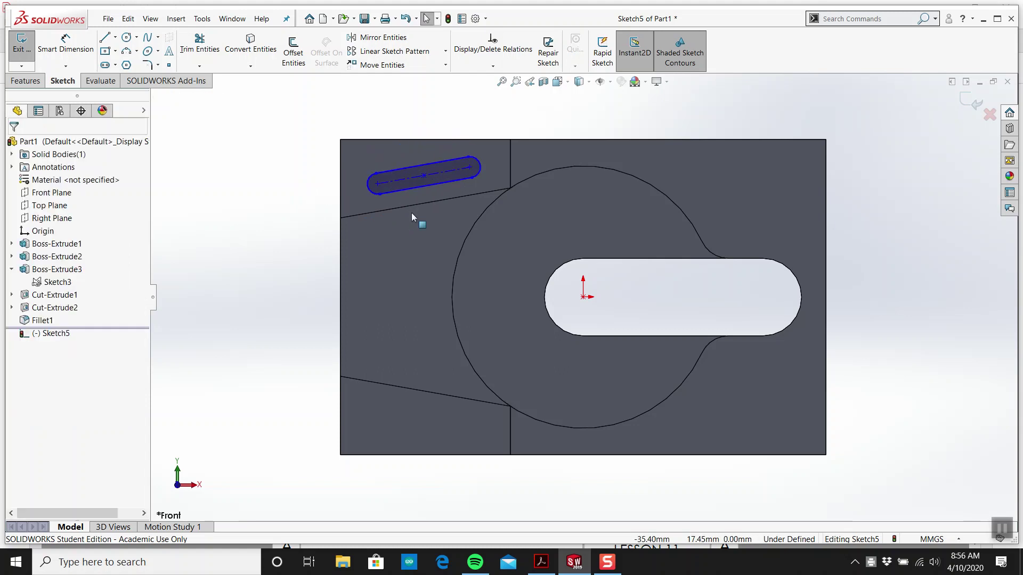
- Draw a horizontal centerline from the left edge to the right edge through the origin
click(126, 38)
click(125, 66)
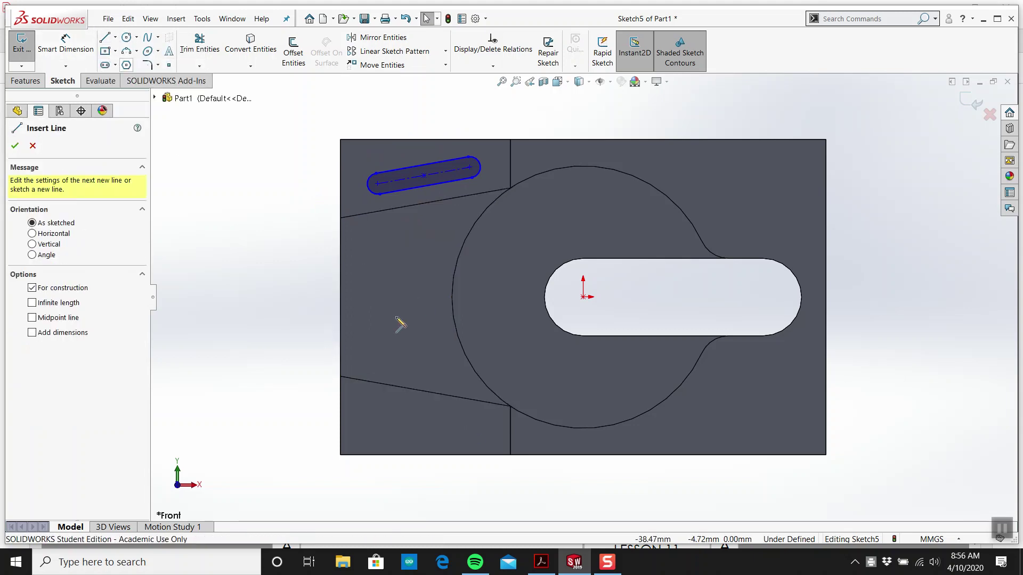
click(340, 297)
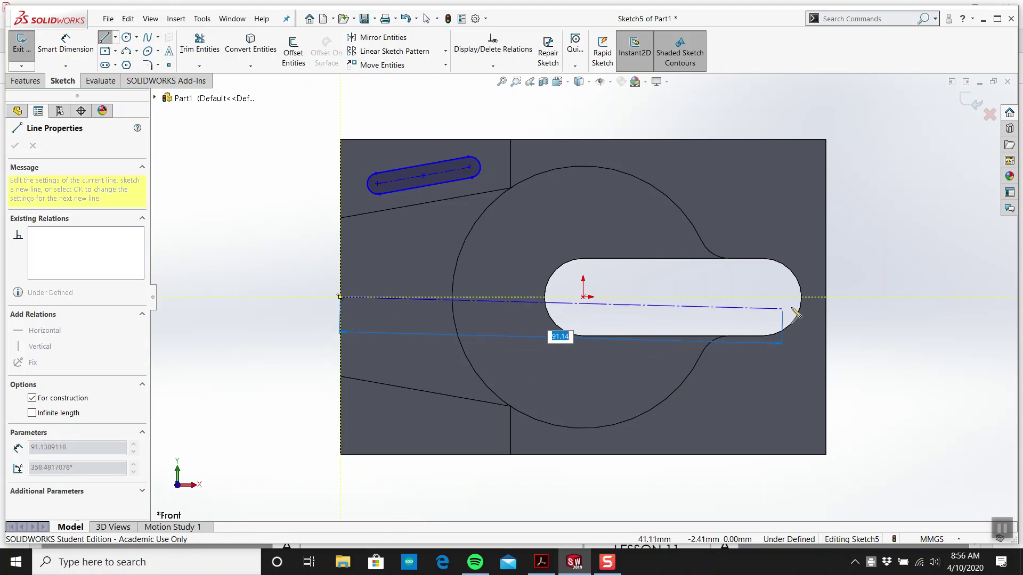
click(826, 296)
key(Escape)
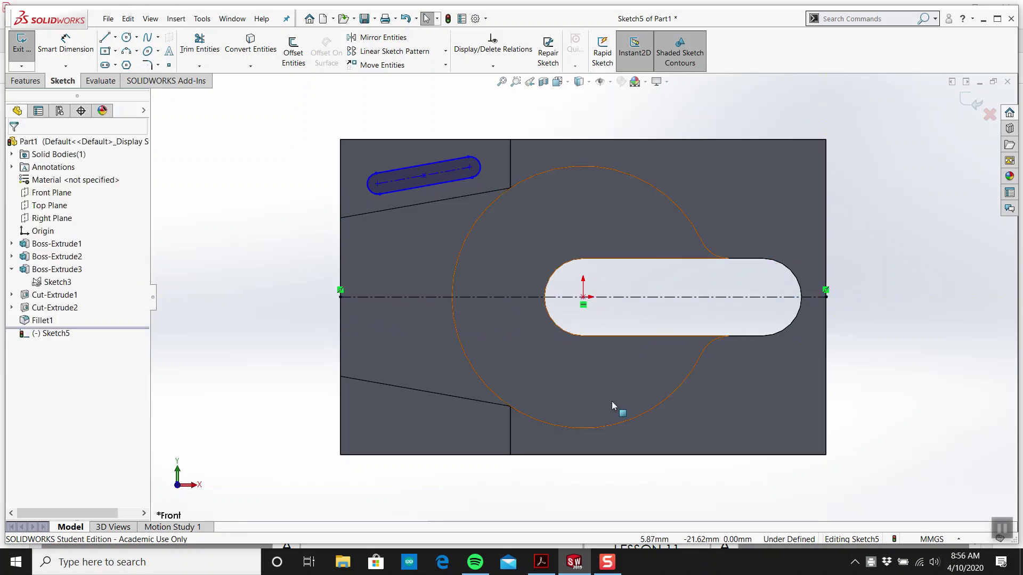
- Check the drawing PDF, then return to the sketch
click(553, 570)
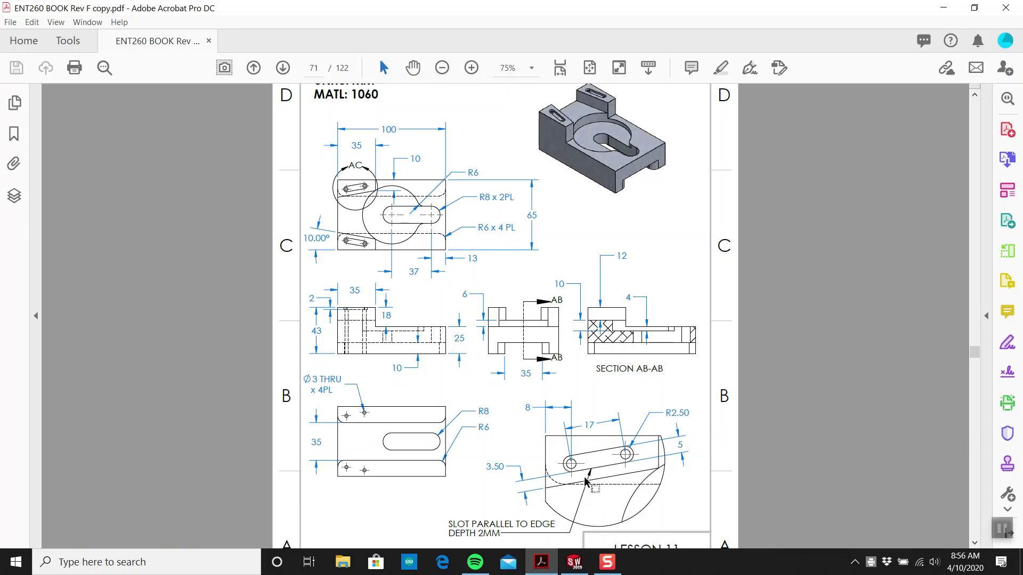
click(572, 566)
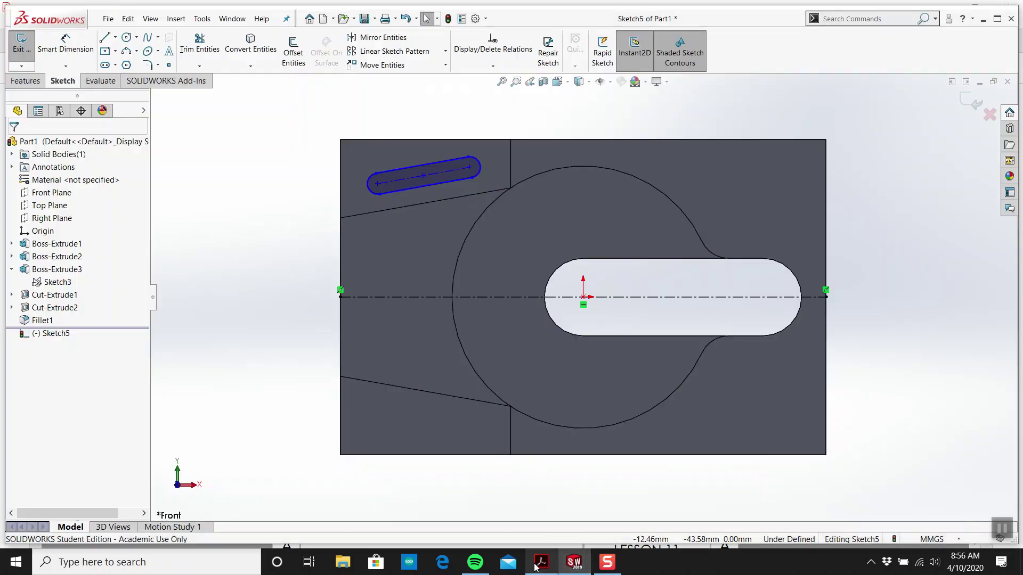
click(539, 565)
- Dimension the slot length to 17 mm
click(569, 566)
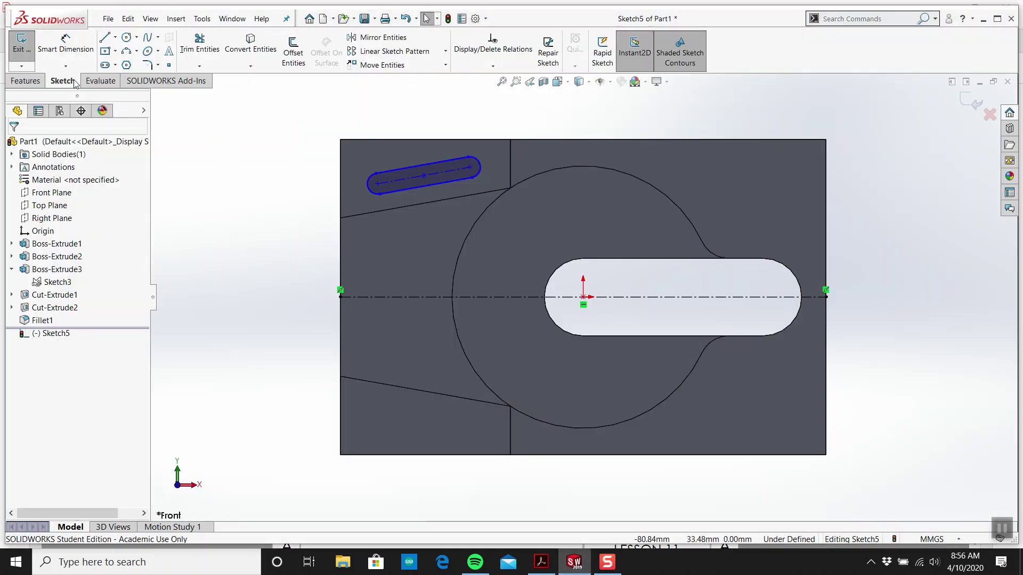
click(65, 48)
click(432, 170)
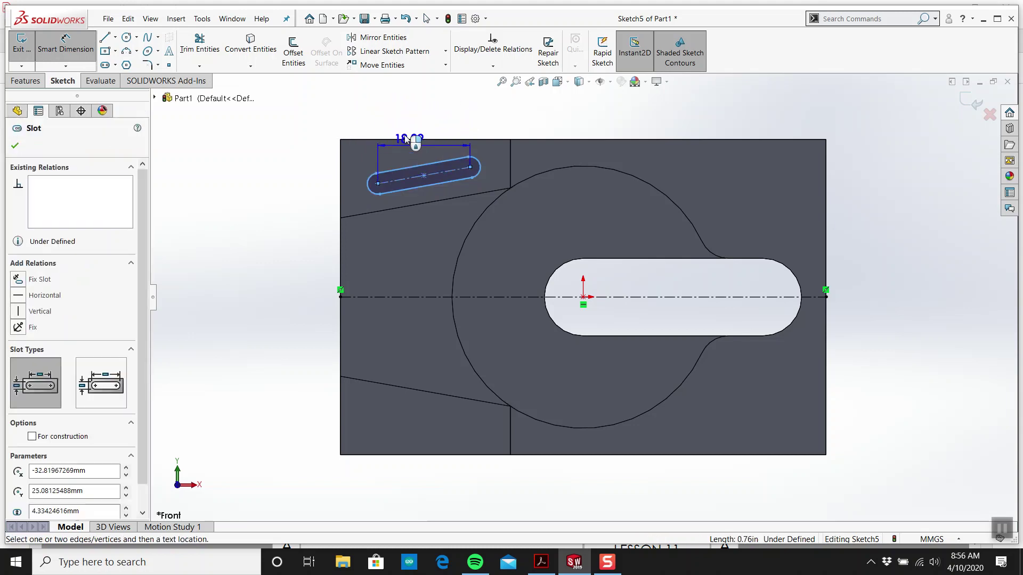
click(321, 120)
text(17)
key(Return)
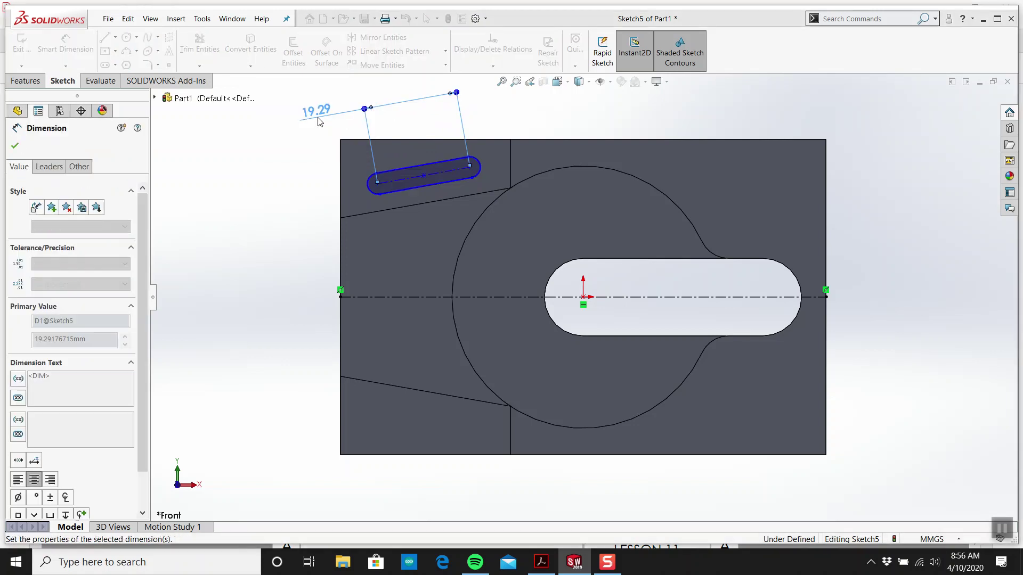
- Make the slot parallel to the slanted part edge
click(404, 189)
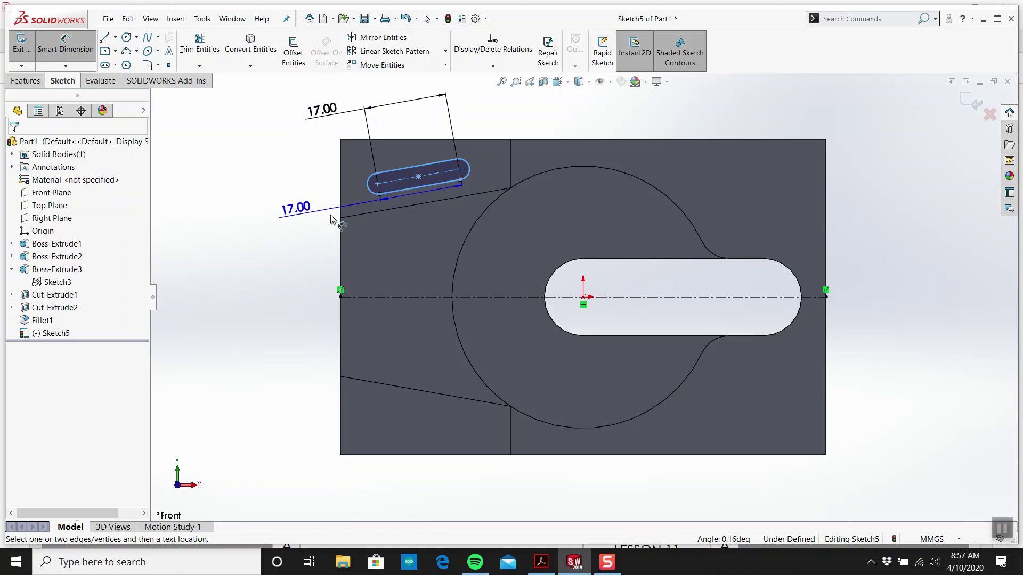
key(Escape)
ctrl+click(410, 207)
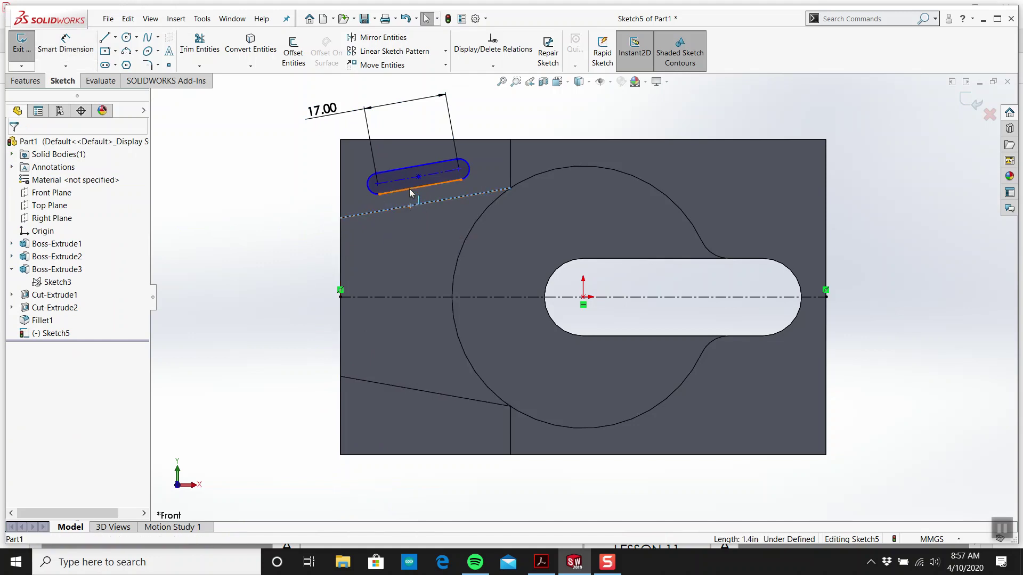
click(18, 383)
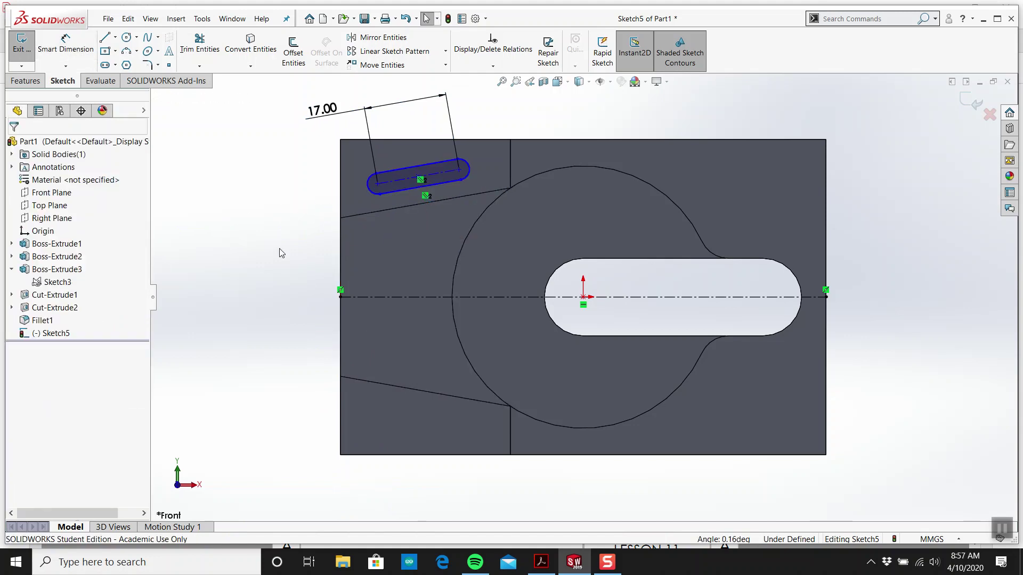
right_drag(283, 264, 287, 215)
- Dimension the slot 3.50 mm from the slanted edge, then view the drawing PDF
click(410, 187)
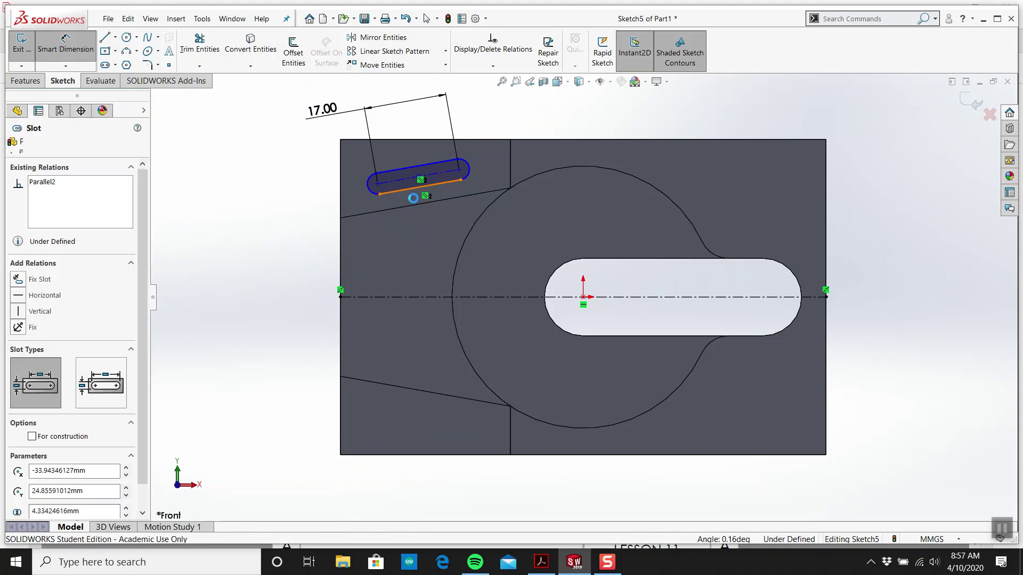
click(411, 205)
click(307, 238)
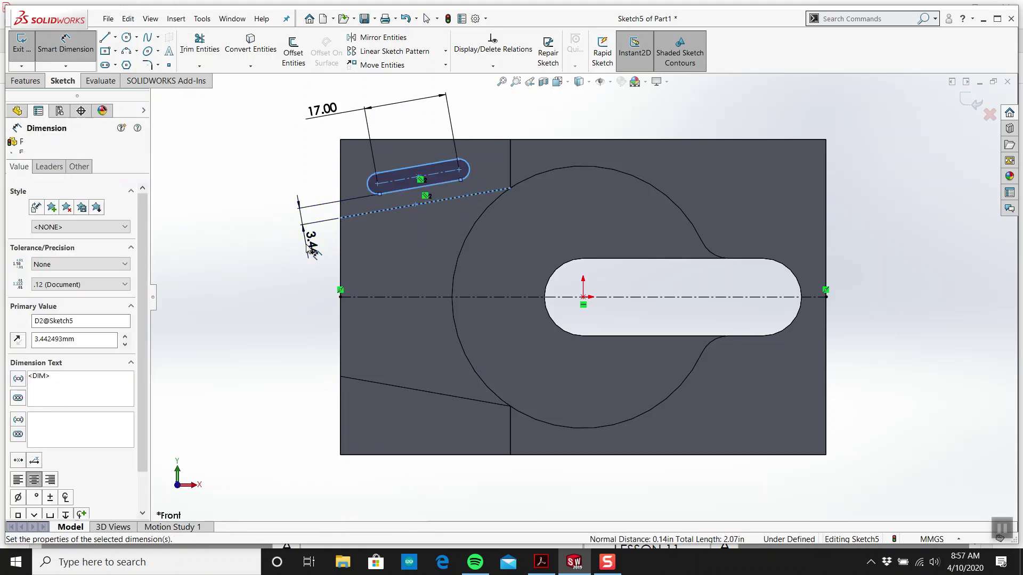
key(Escape)
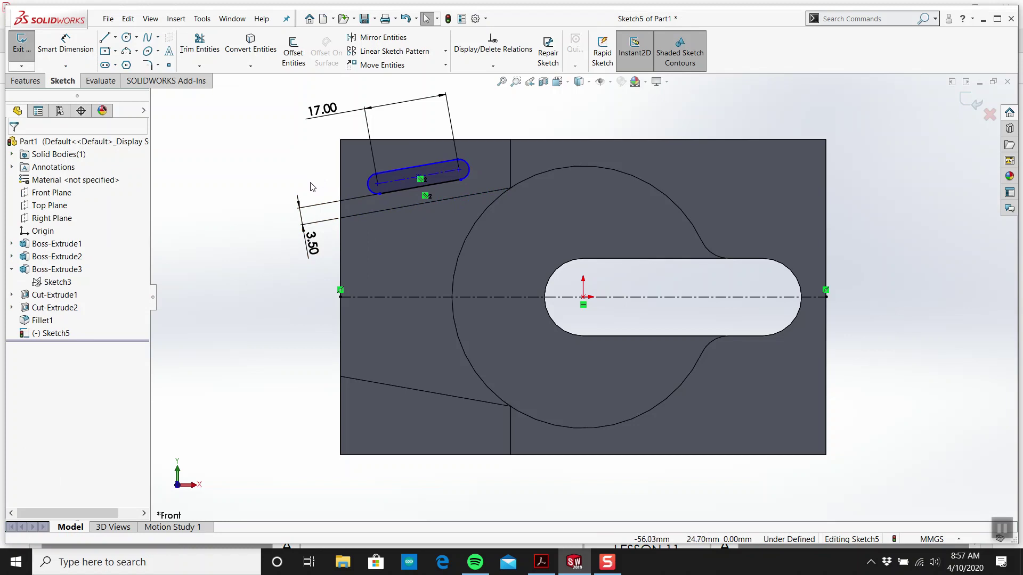
click(541, 563)
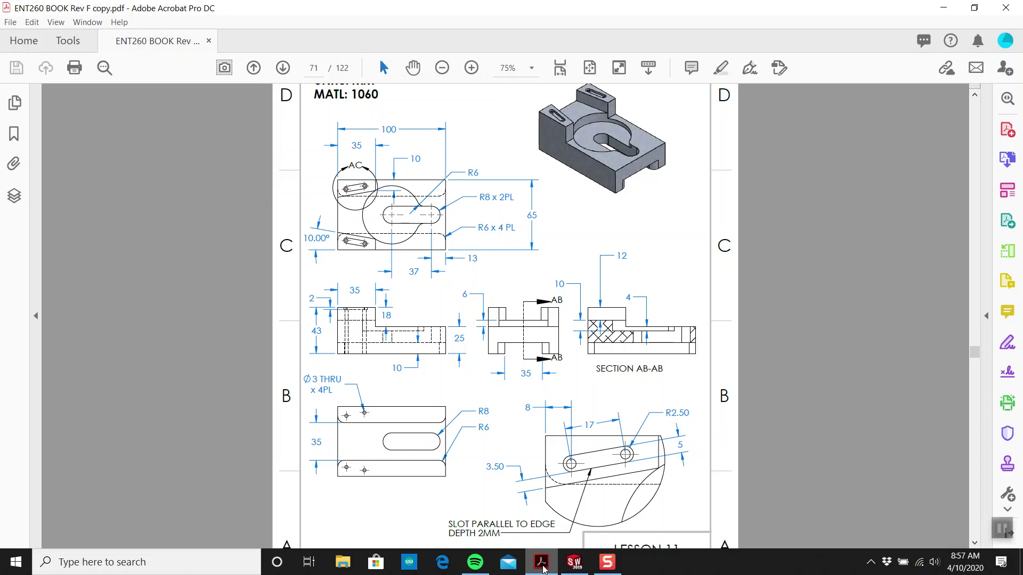
- Dimension the slot's rounded end to R2.50
click(542, 566)
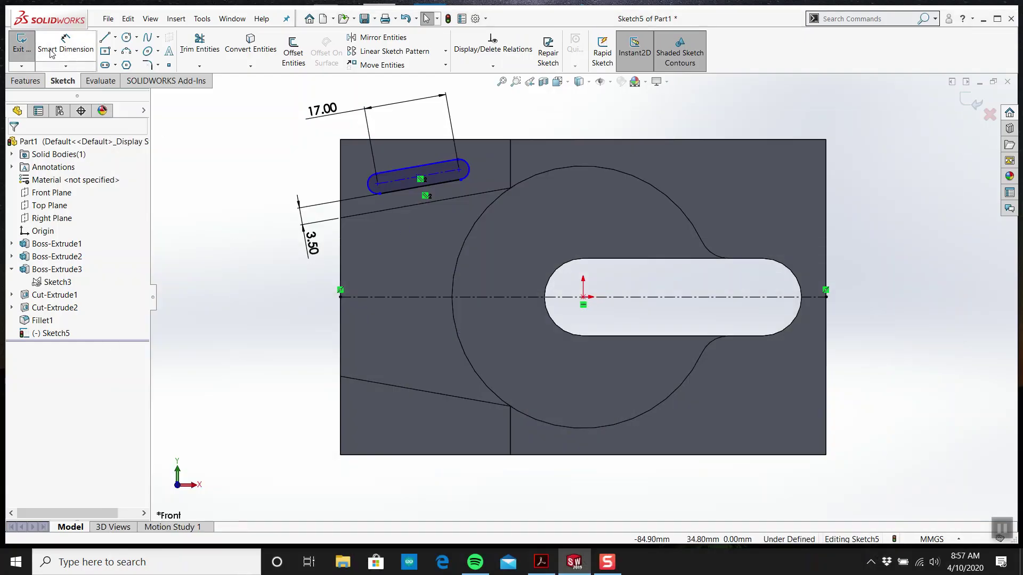
click(66, 47)
click(373, 188)
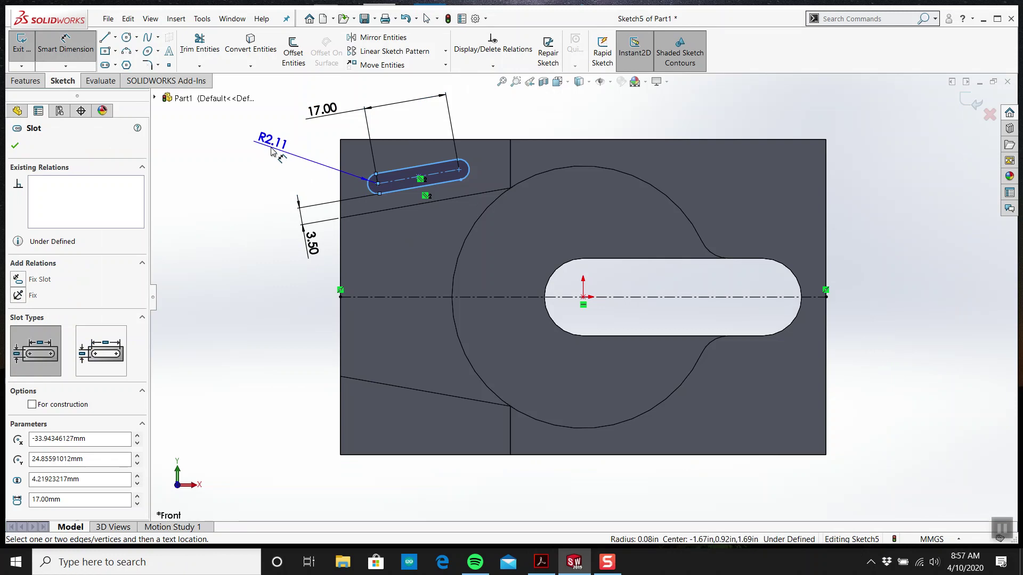
click(273, 150)
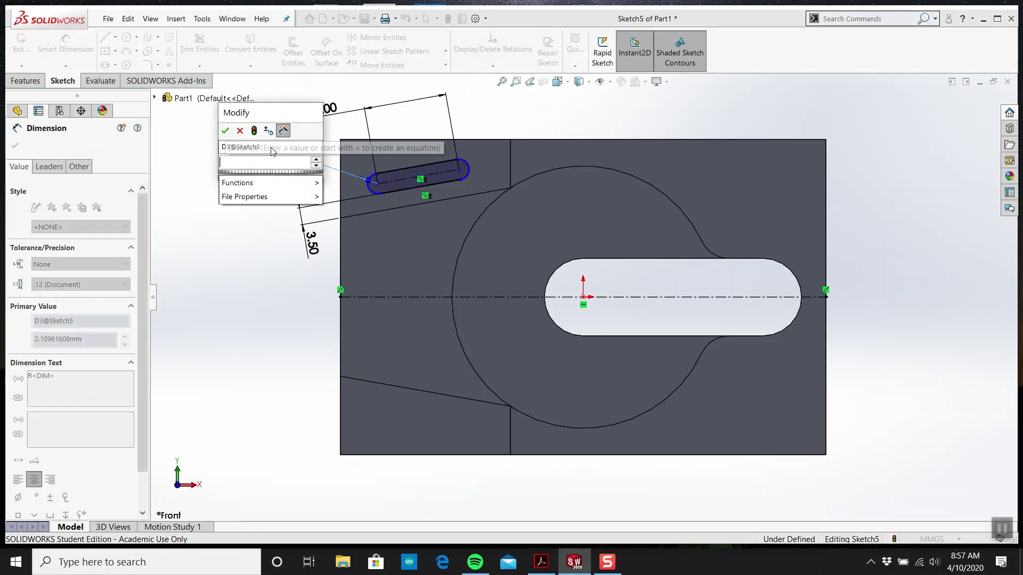
text(2.5)
key(Return)
key(Escape)
key(Escape)
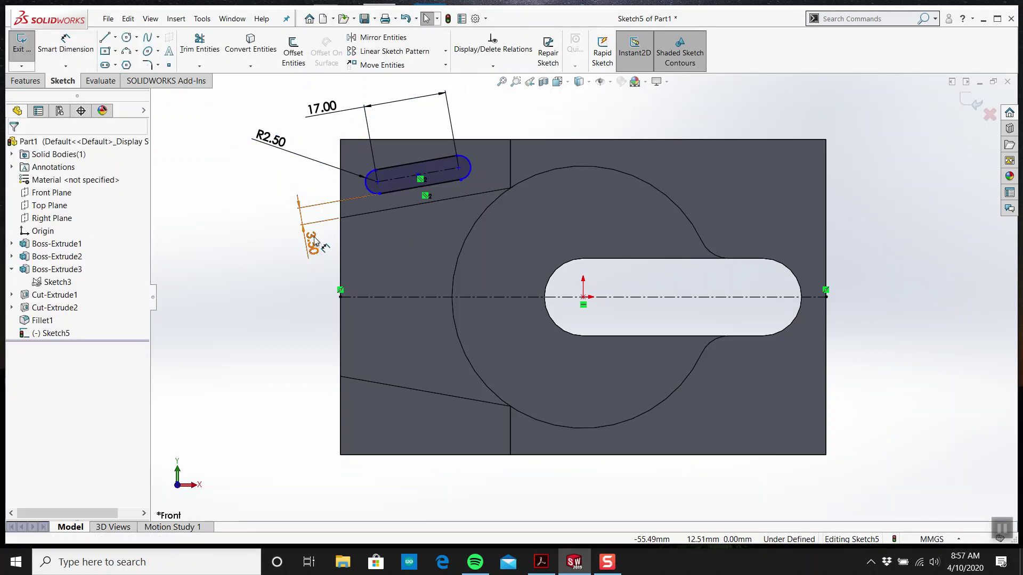
- Compare with the drawing, cancel a stray slot width dimension, and reopen the drawing
click(542, 564)
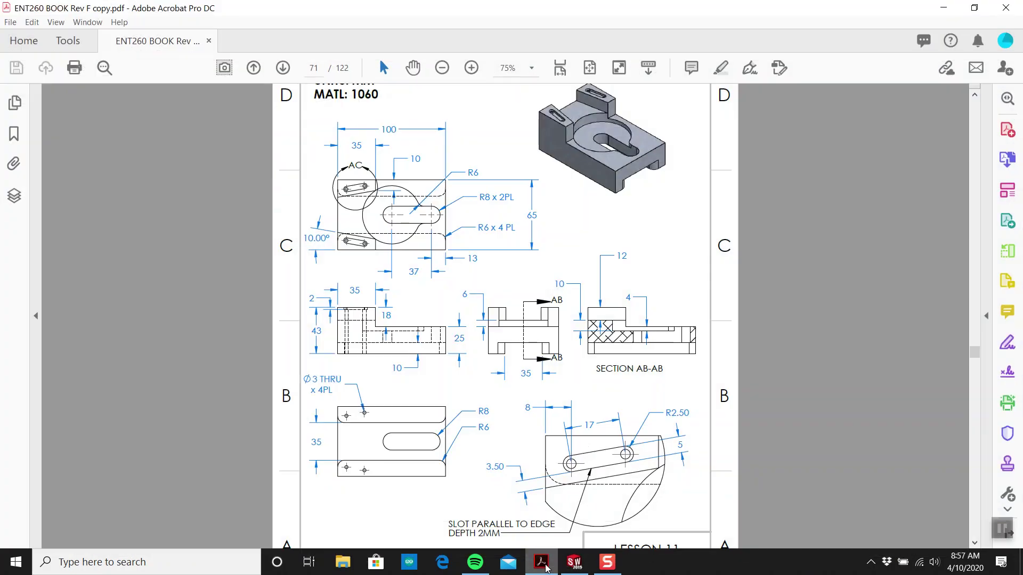
click(543, 563)
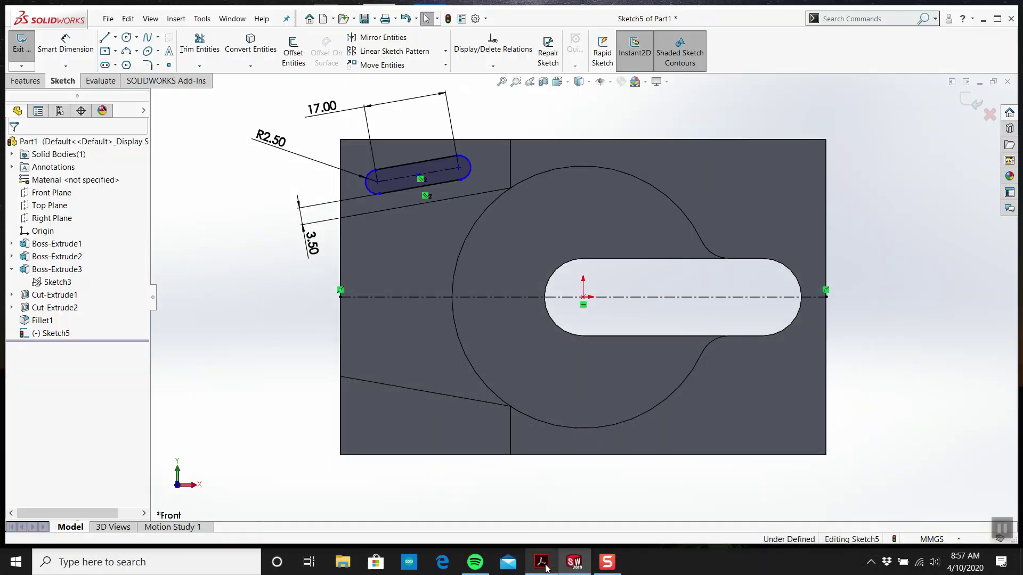
scroll(352, 132, down, 2)
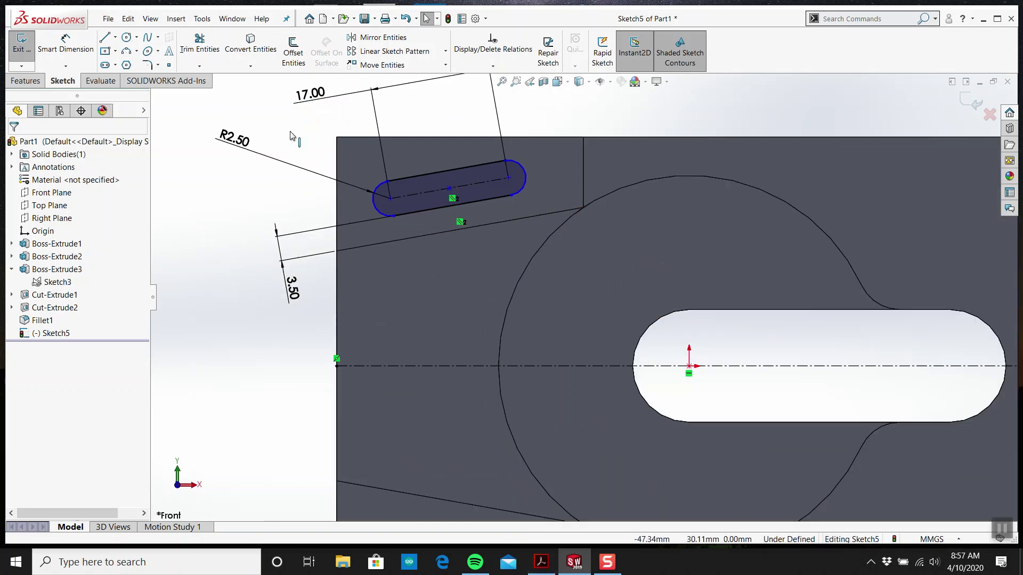
click(68, 42)
click(452, 212)
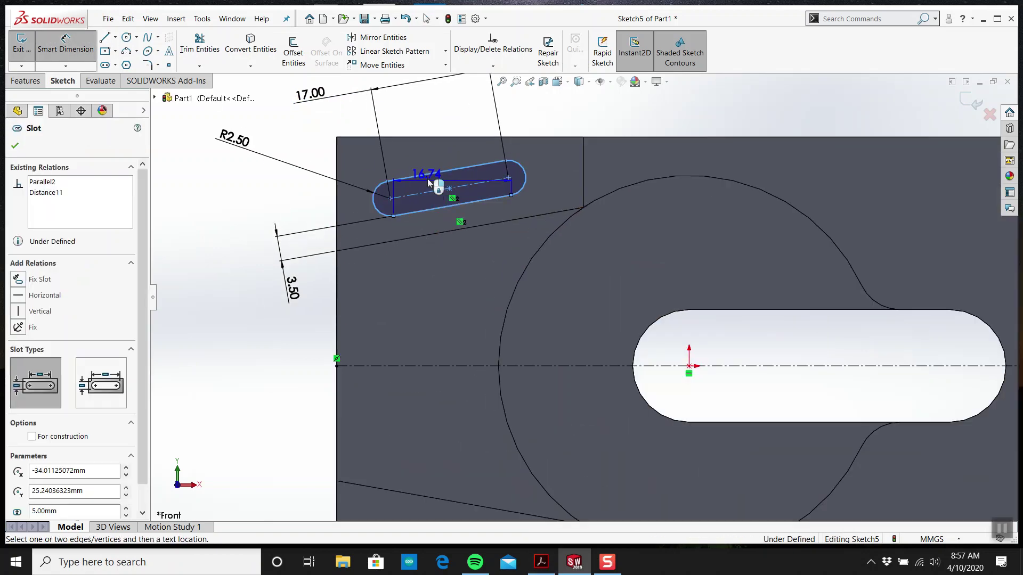
key(Escape)
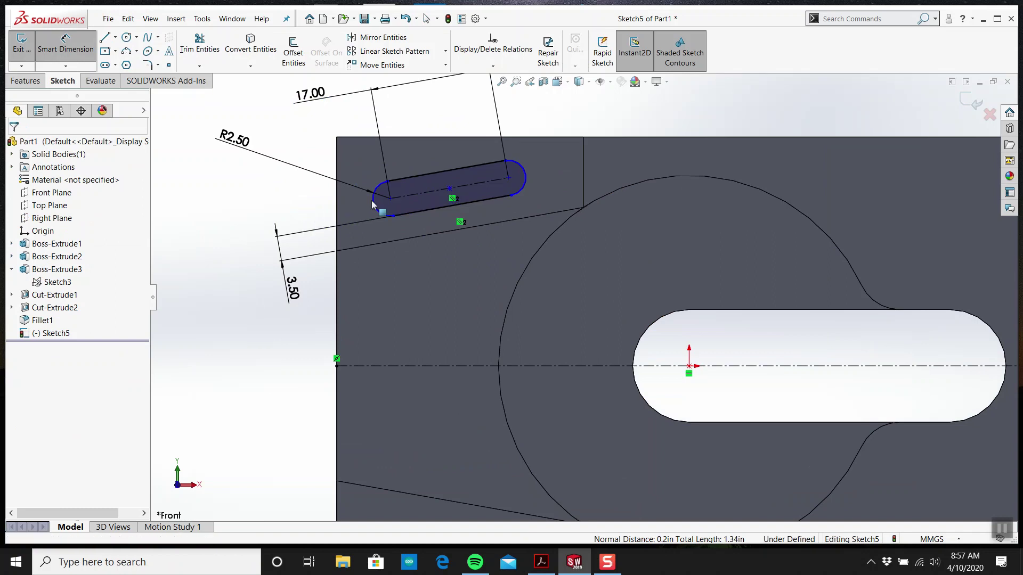
ctrl+middle_drag(370, 179, 428, 215)
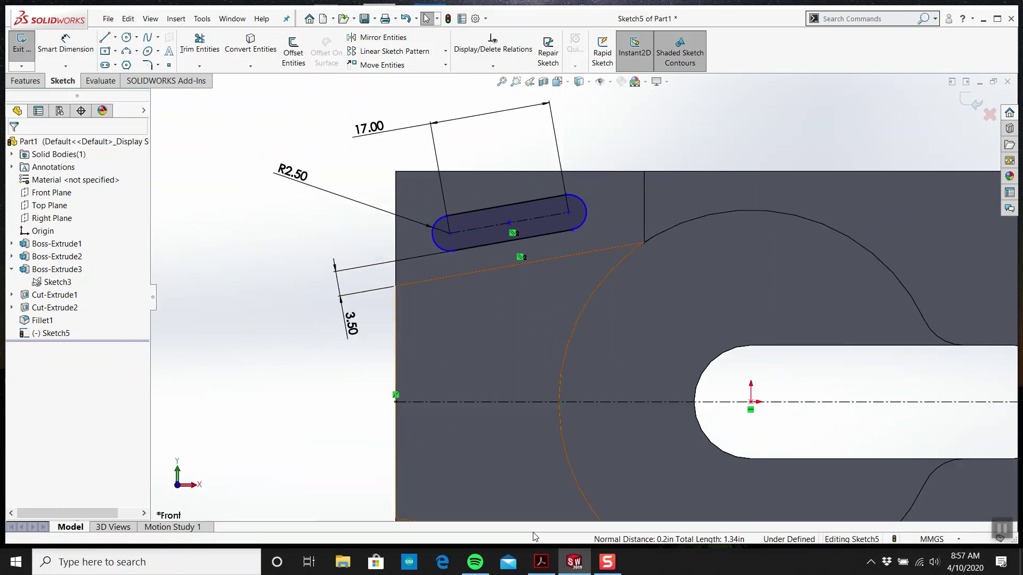
click(540, 561)
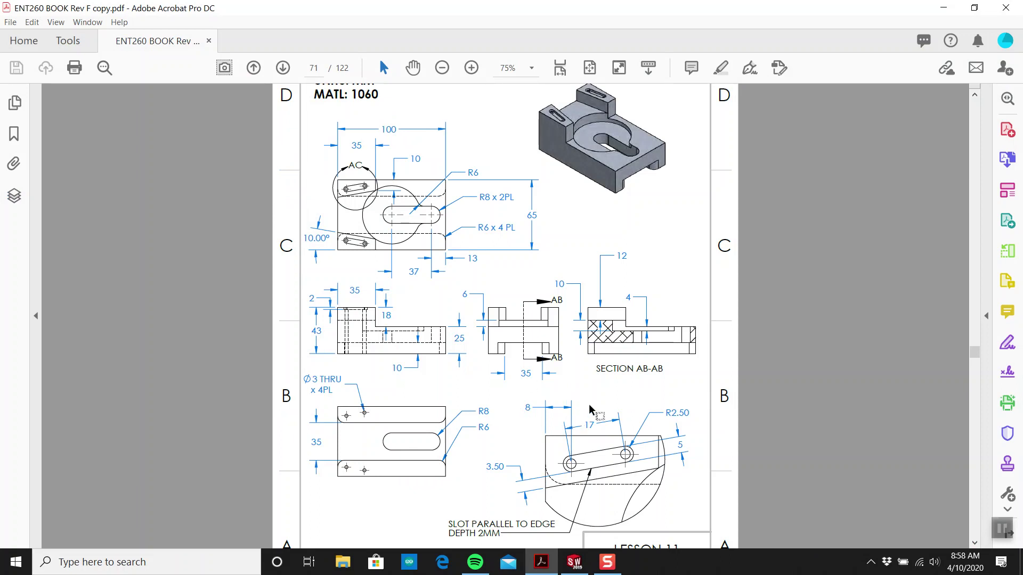
- Return from the drawing PDF to Sketch5 in SOLIDWORKS
click(573, 562)
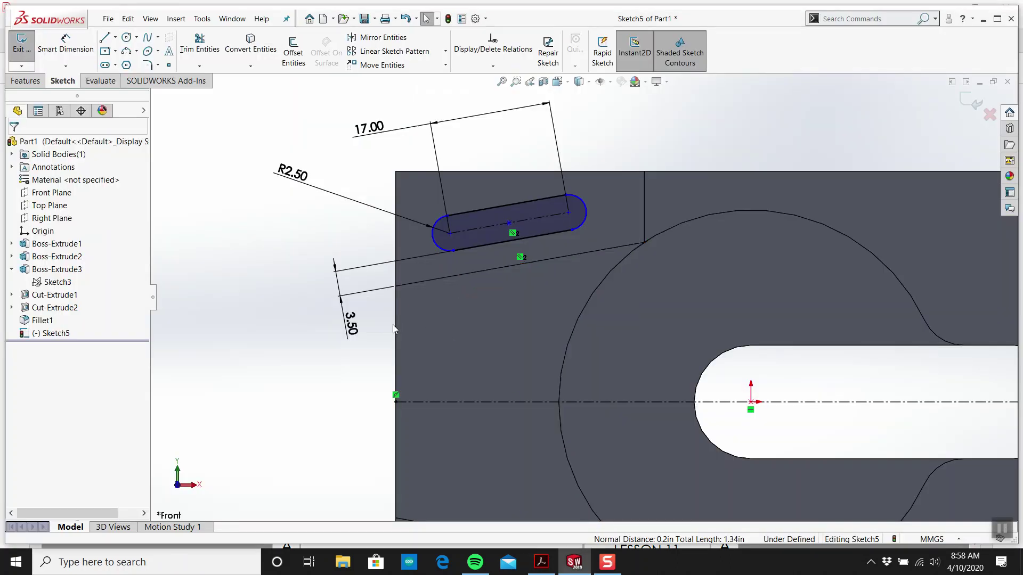
- Dimension the slot 8 mm from the part's left edge, move the label aside, then view the drawing
key(d)
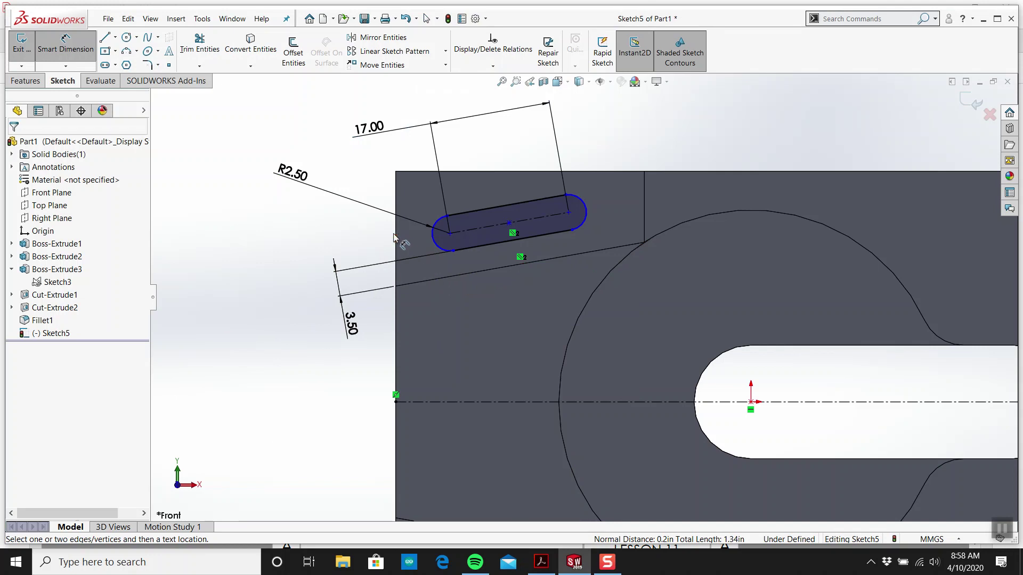
click(397, 237)
click(448, 236)
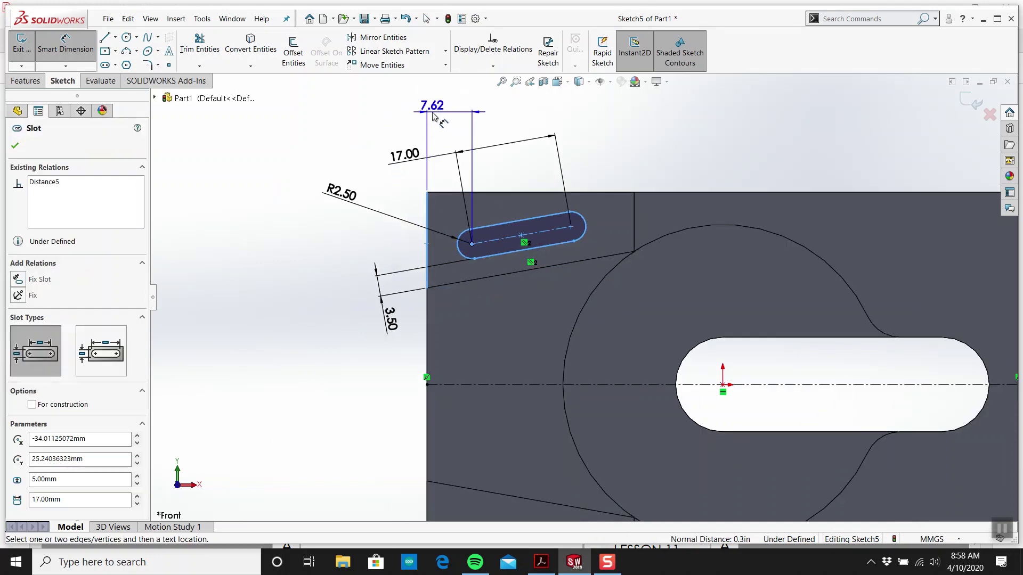
click(434, 115)
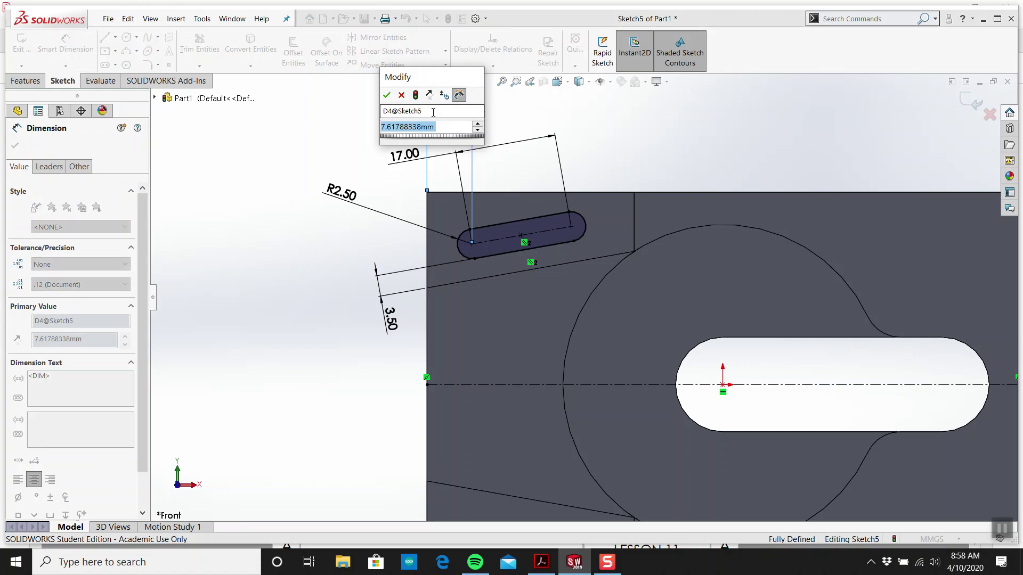
text(8)
key(Return)
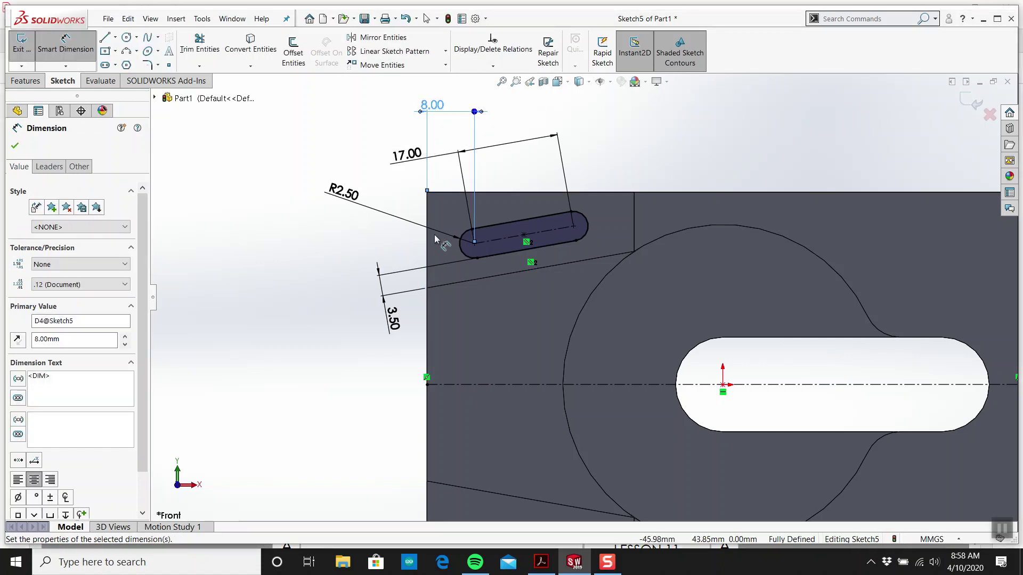
key(Escape)
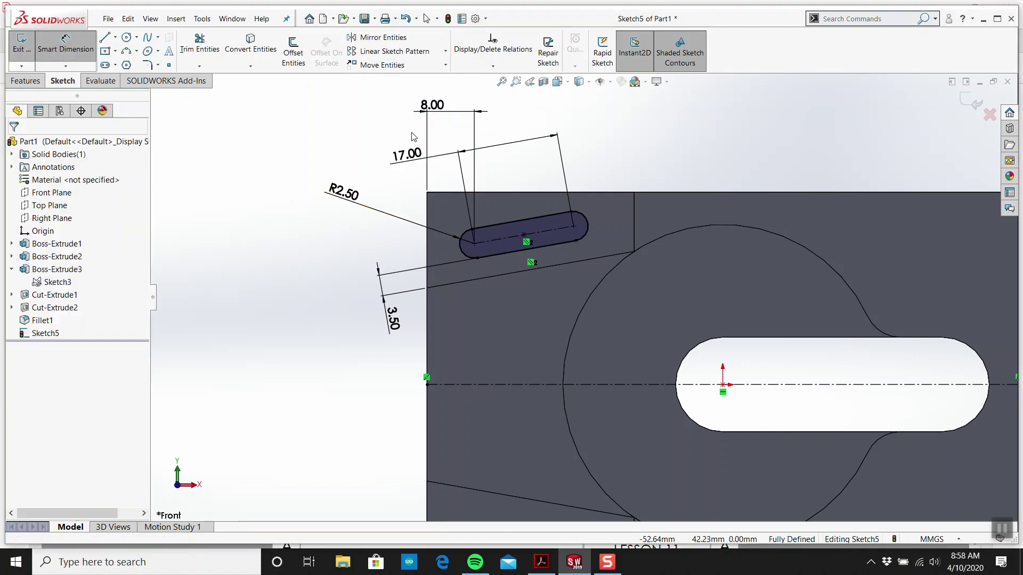
key(Escape)
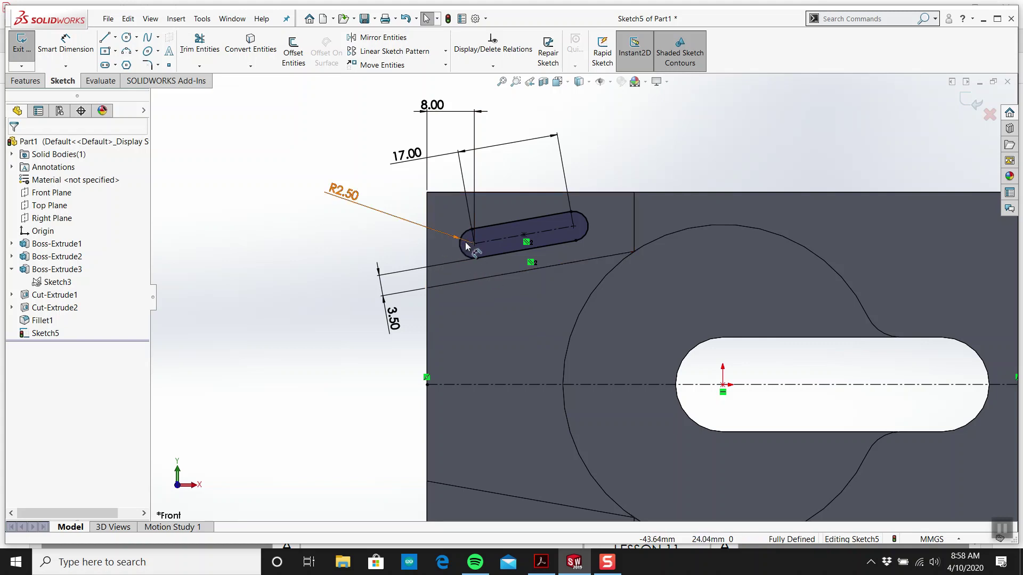
drag(431, 105, 367, 99)
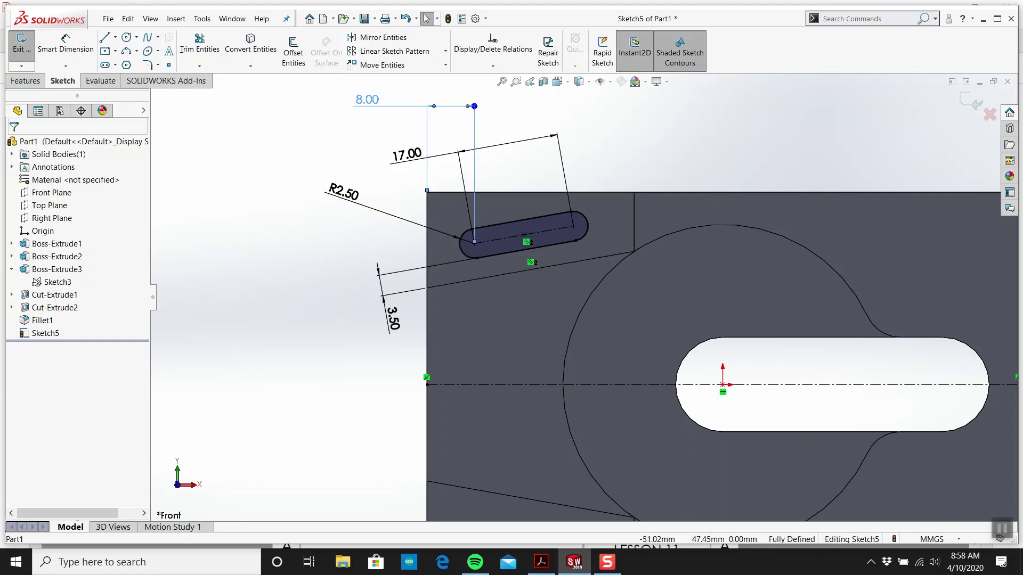
key(Escape)
scroll(580, 300, down, 3)
scroll(576, 265, down, 2)
scroll(576, 256, up, 2)
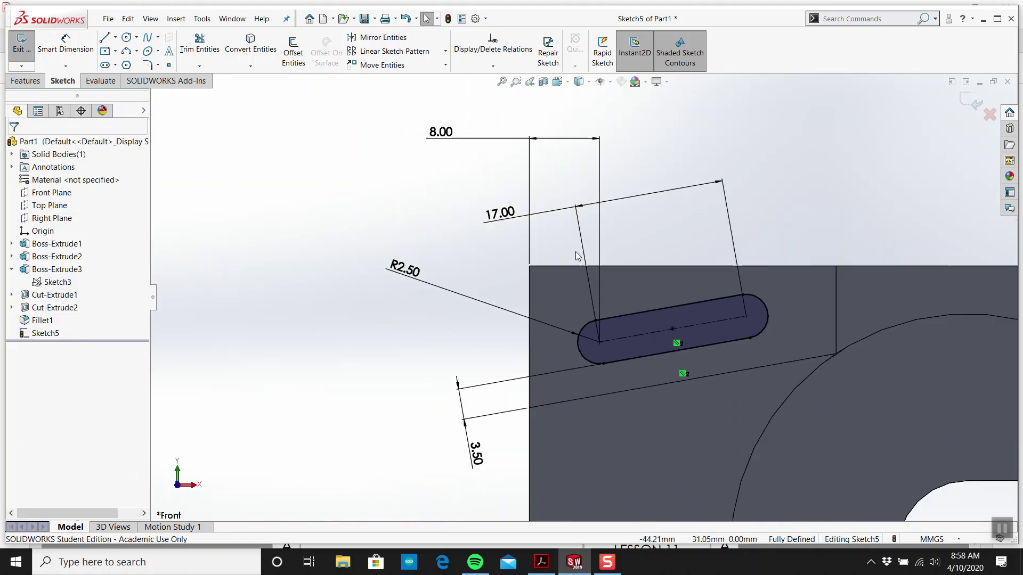
scroll(575, 255, up, 4)
scroll(676, 328, down, 1)
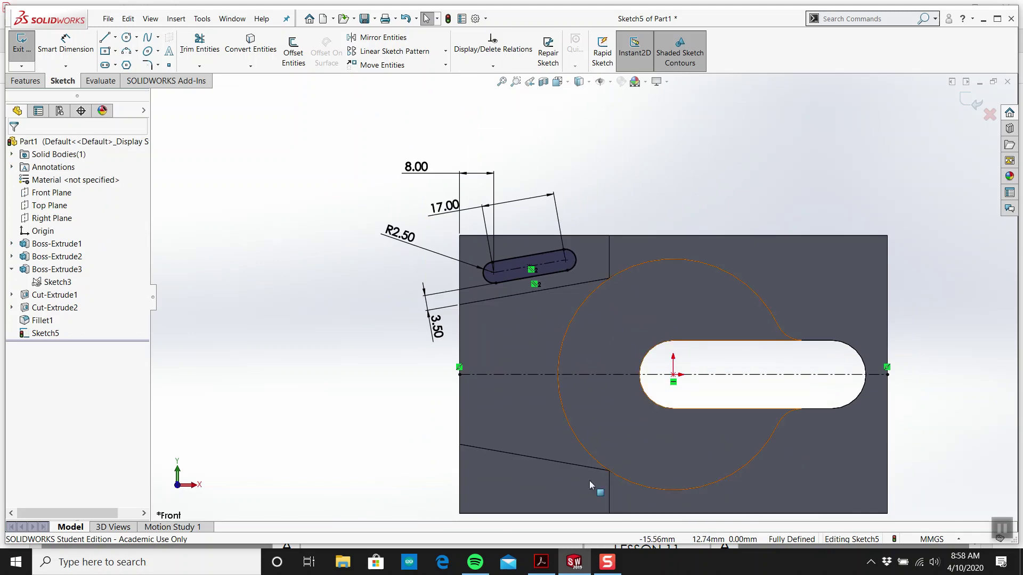
click(542, 562)
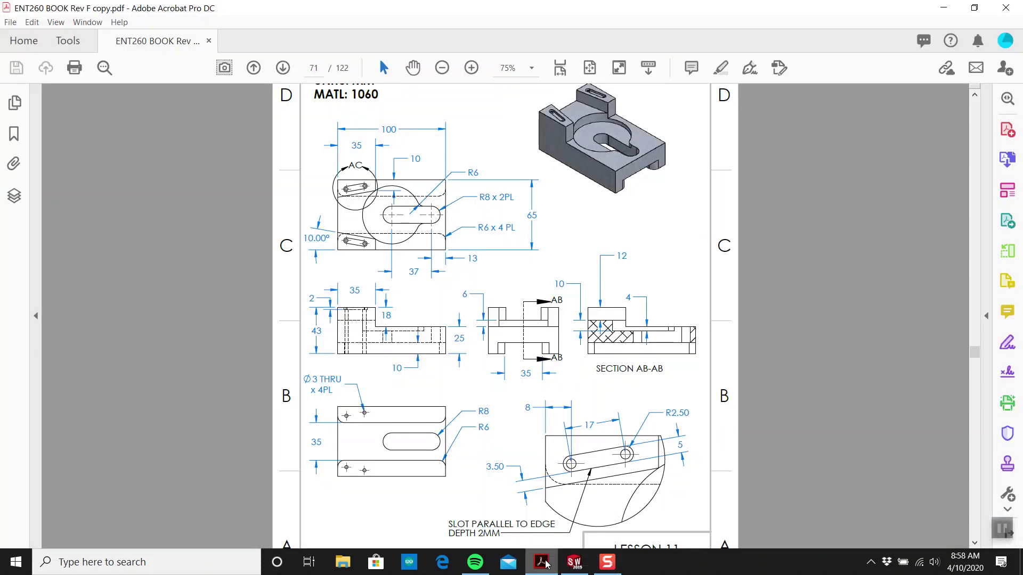
- Draw a circle at the centre of each of the slot's two rounded ends
click(543, 563)
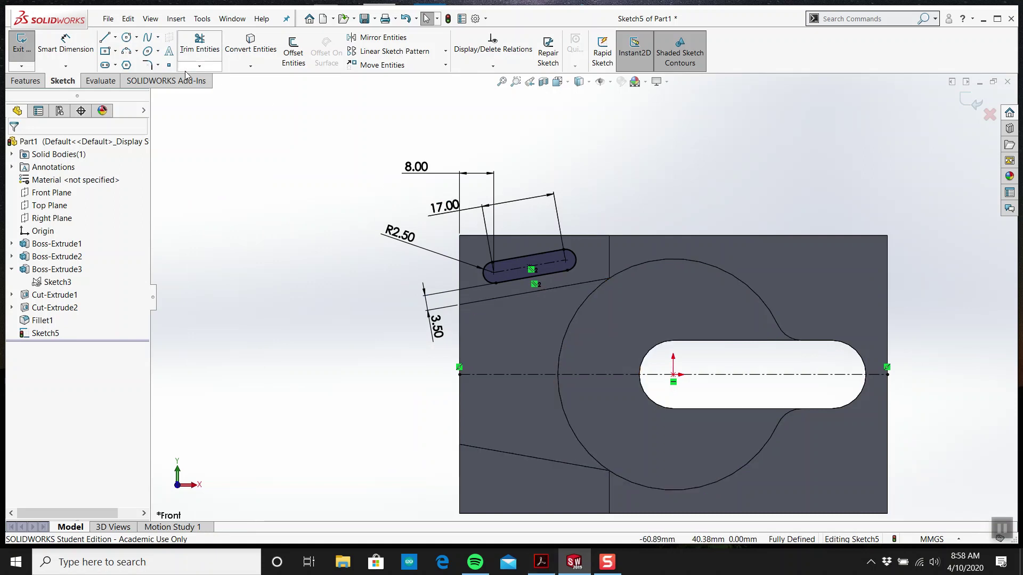
click(127, 37)
scroll(438, 269, down, 3)
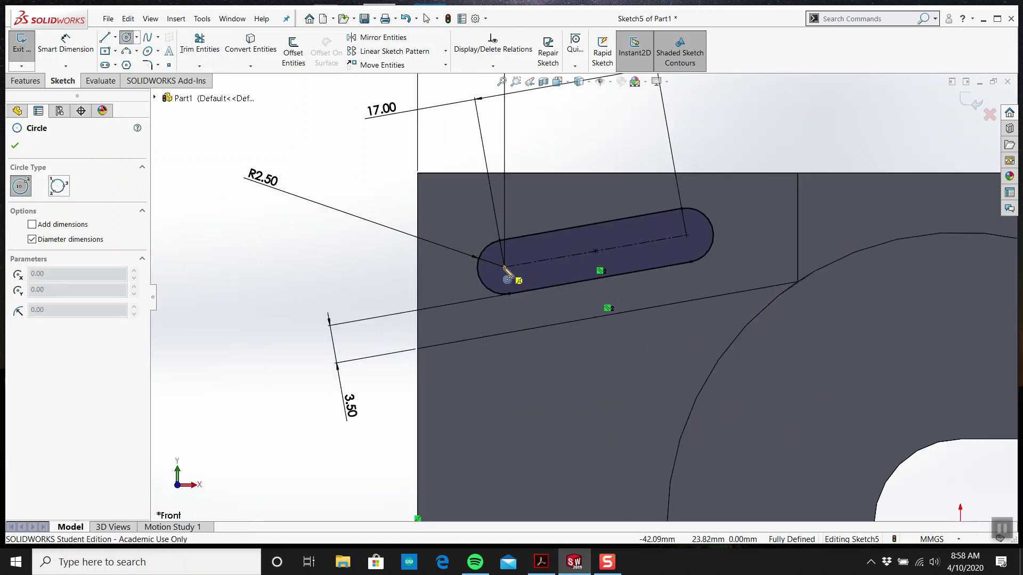
click(504, 265)
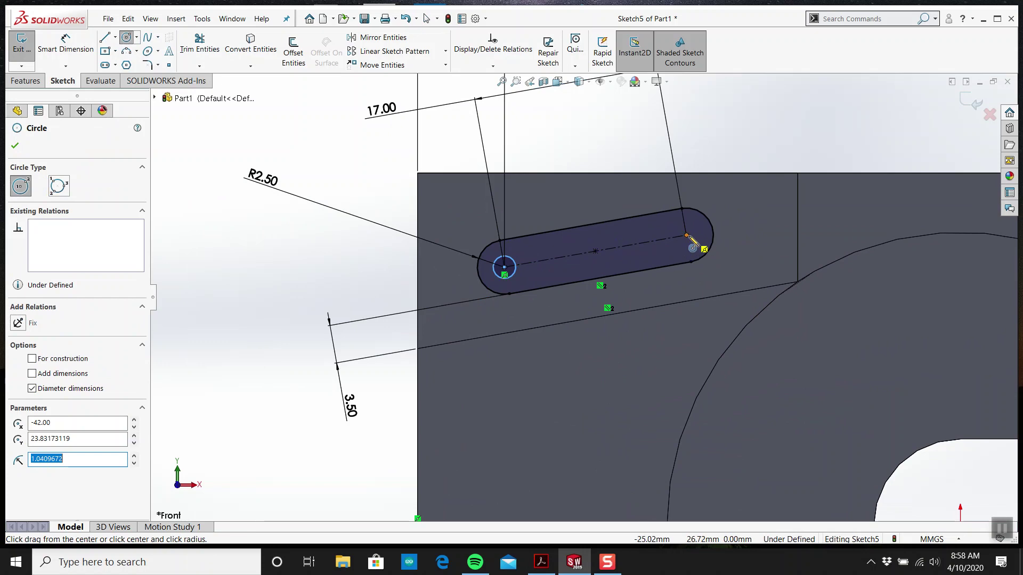
click(686, 236)
key(Escape)
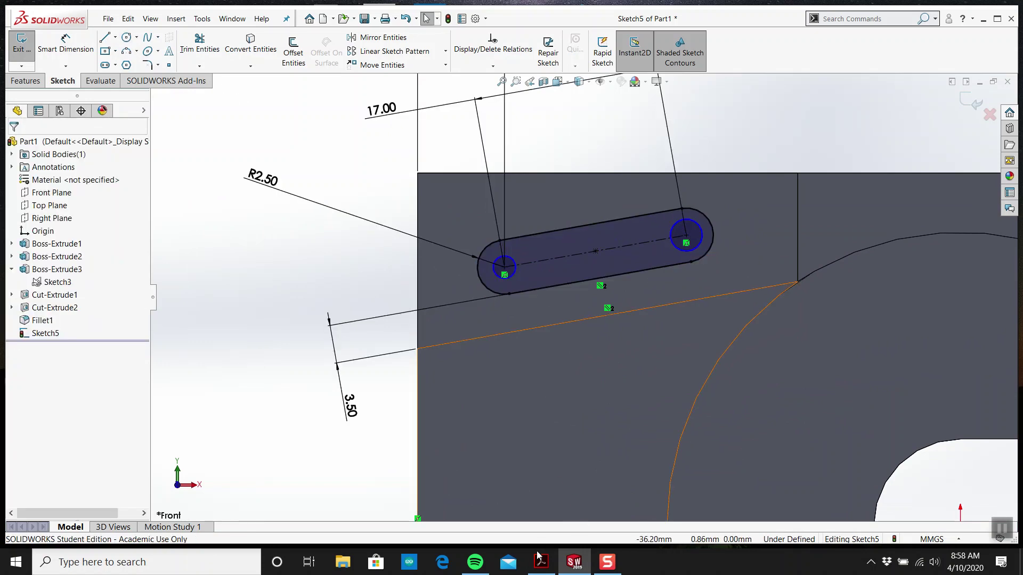
click(541, 561)
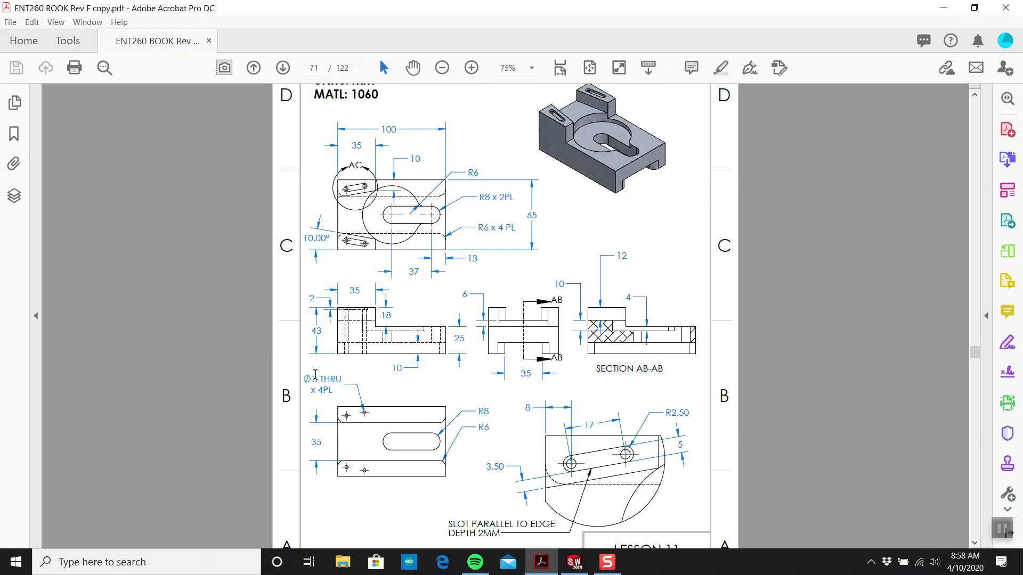
- Read the Ø3 THRU x 4PL hole note in the drawing, then return to the sketch
click(574, 562)
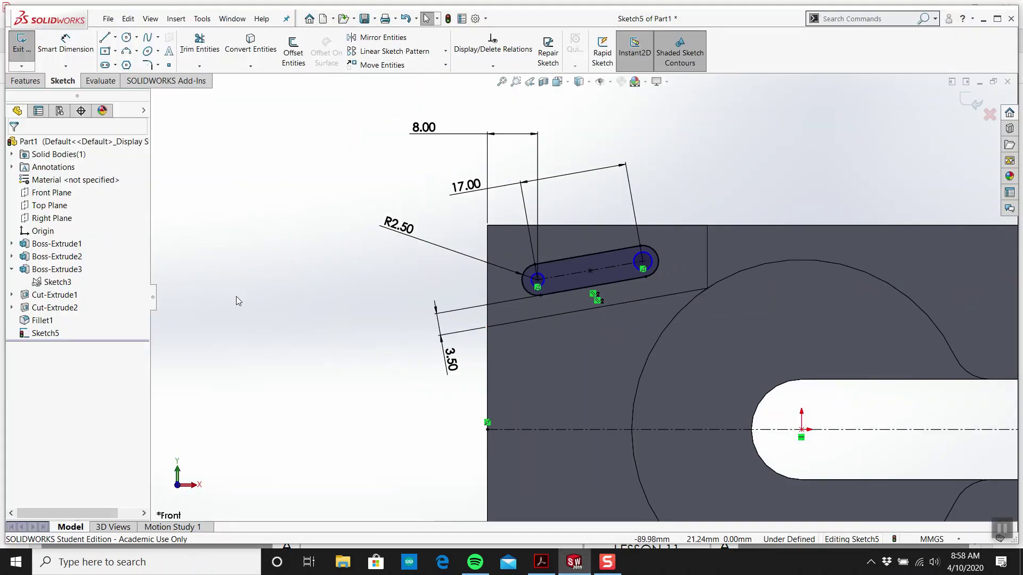
- Dimension the left slot-end circle at Ø3 mm
click(66, 47)
scroll(554, 275, down, 1)
scroll(541, 282, down, 1)
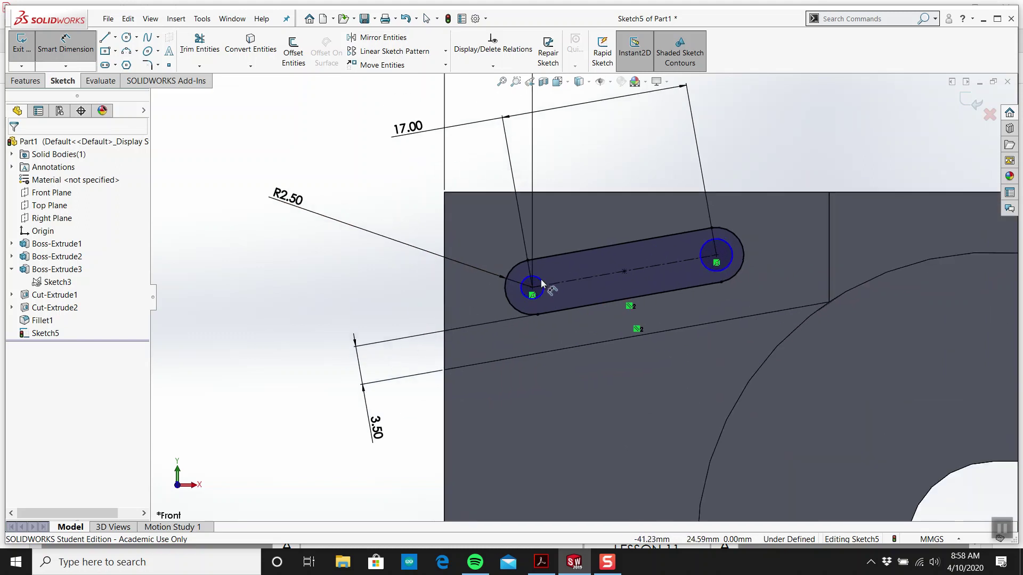
click(541, 277)
click(319, 265)
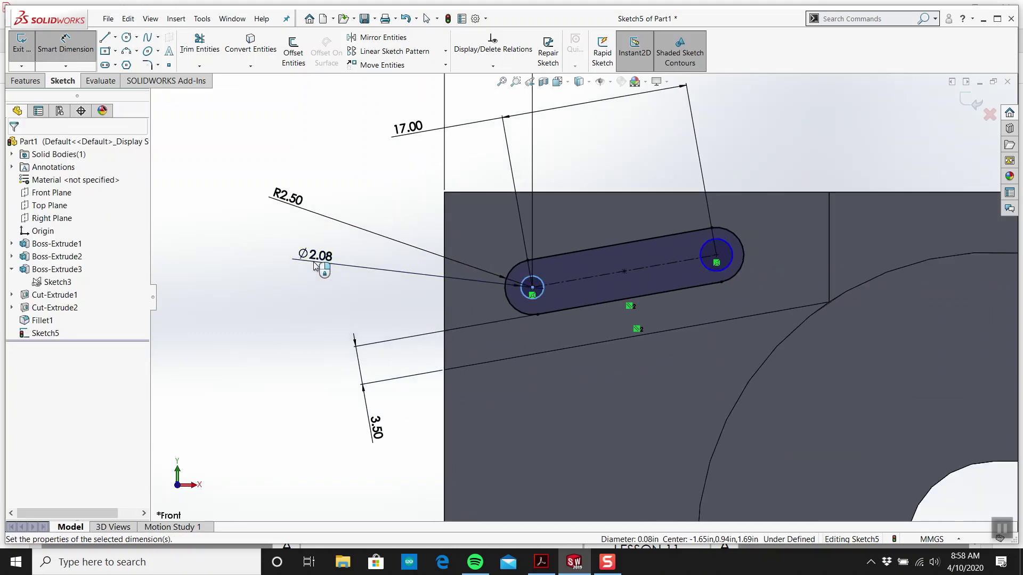
text(3)
key(Return)
key(Escape)
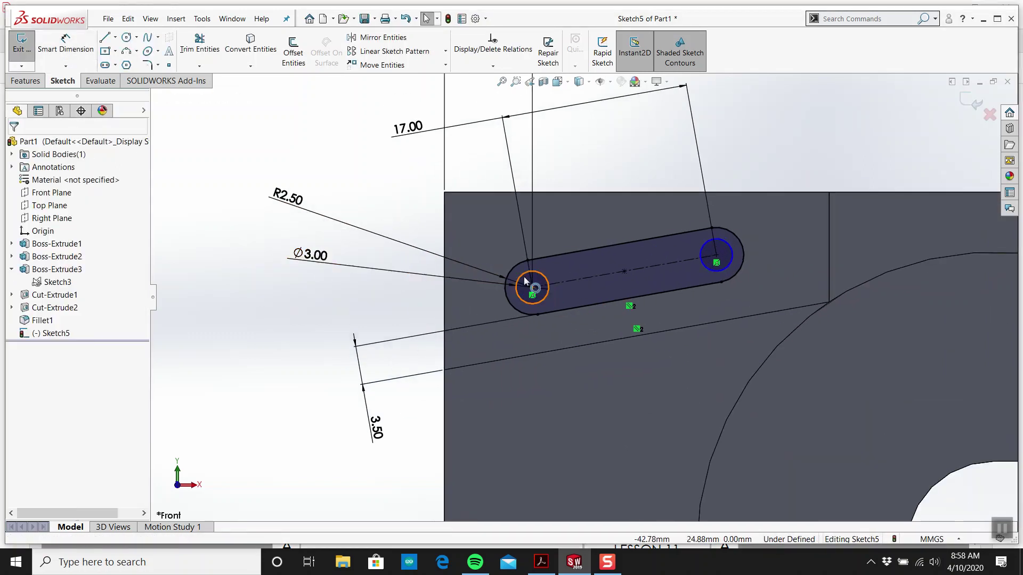
- Add an Equal relation between the two slot-end circles
click(544, 278)
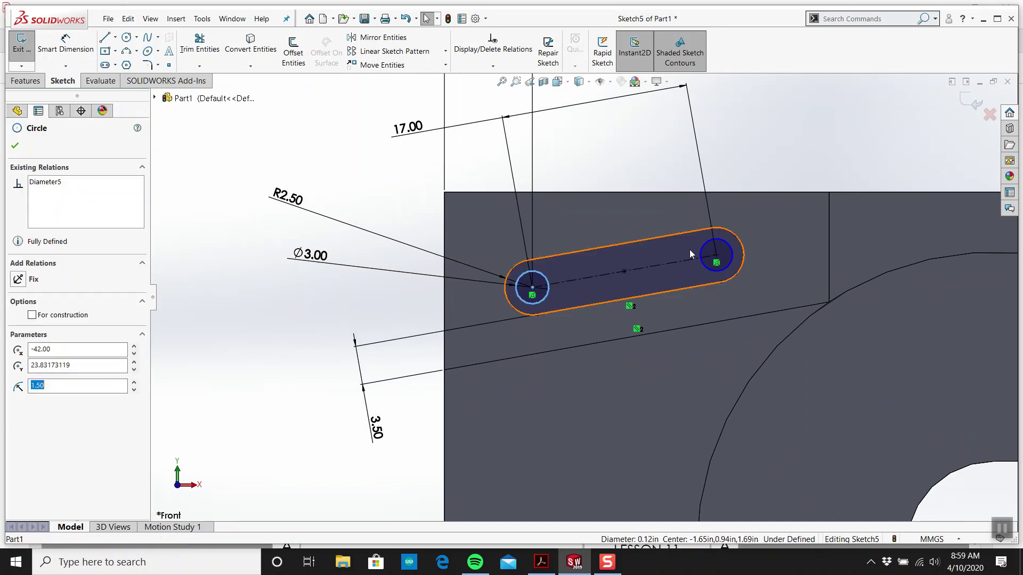
ctrl+click(716, 255)
click(37, 381)
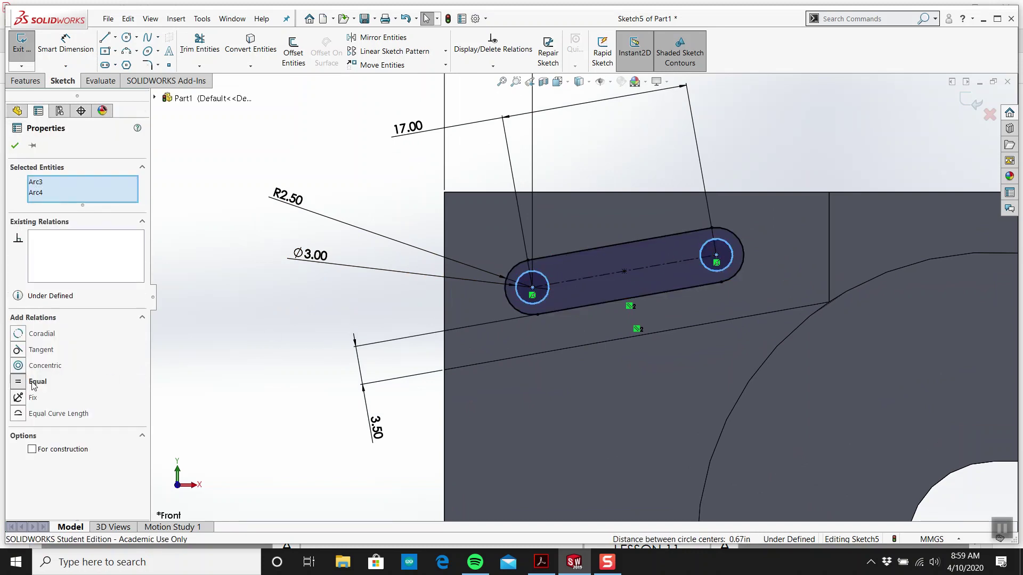
key(Escape)
scroll(426, 333, up, 2)
scroll(426, 333, up, 3)
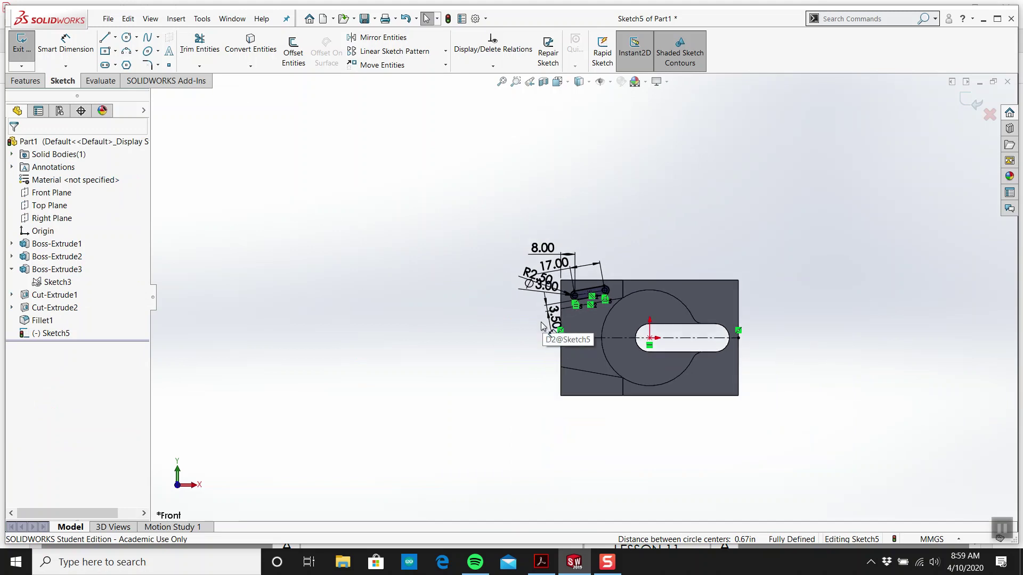
scroll(560, 335, down, 2)
scroll(759, 276, down, 1)
scroll(759, 275, down, 1)
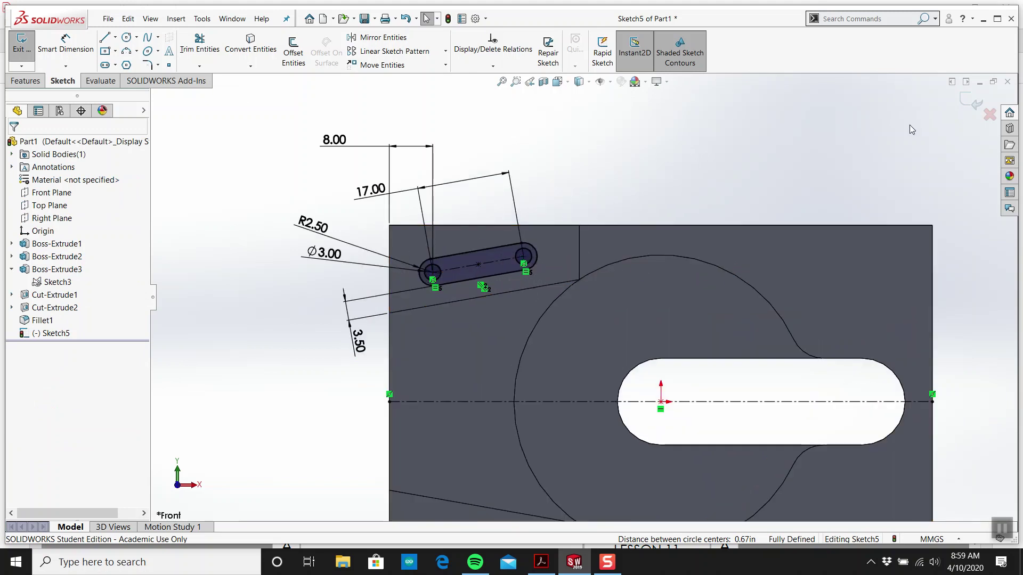
- Exit the slot sketch and begin an Extruded Cut using Sketch5
click(971, 103)
middle_drag(628, 274, 601, 171)
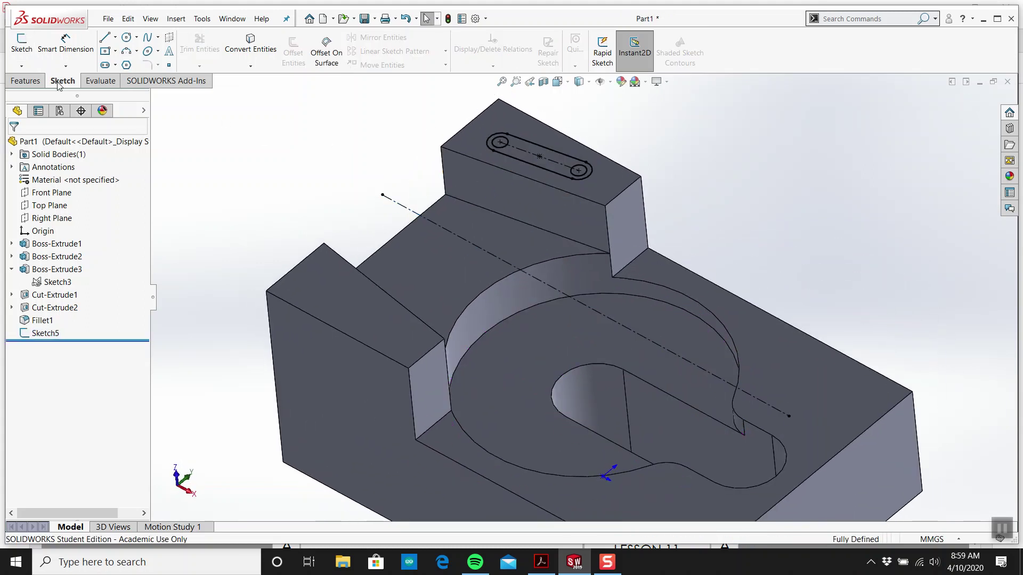
click(188, 50)
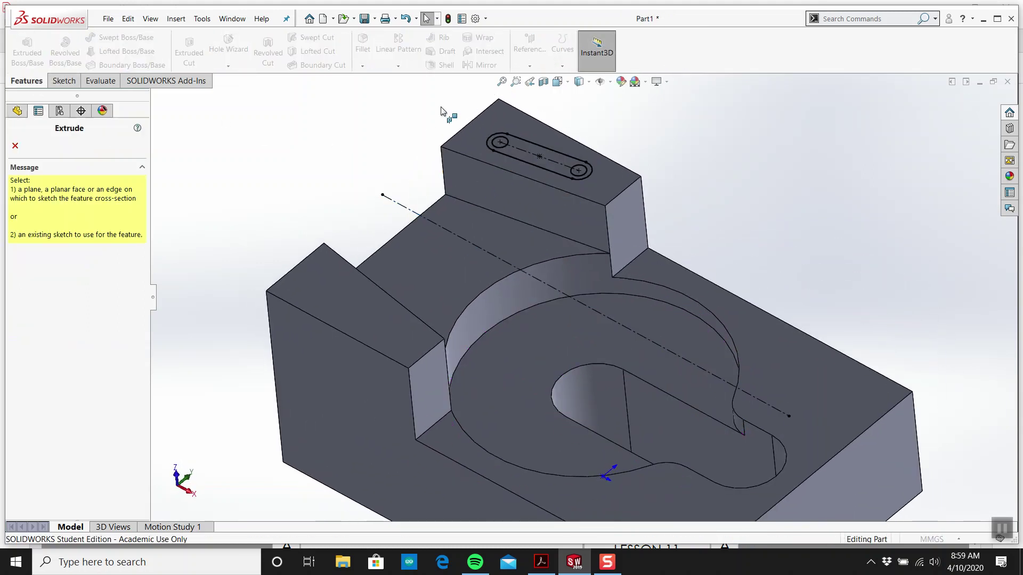
scroll(480, 121, down, 3)
scroll(524, 141, down, 2)
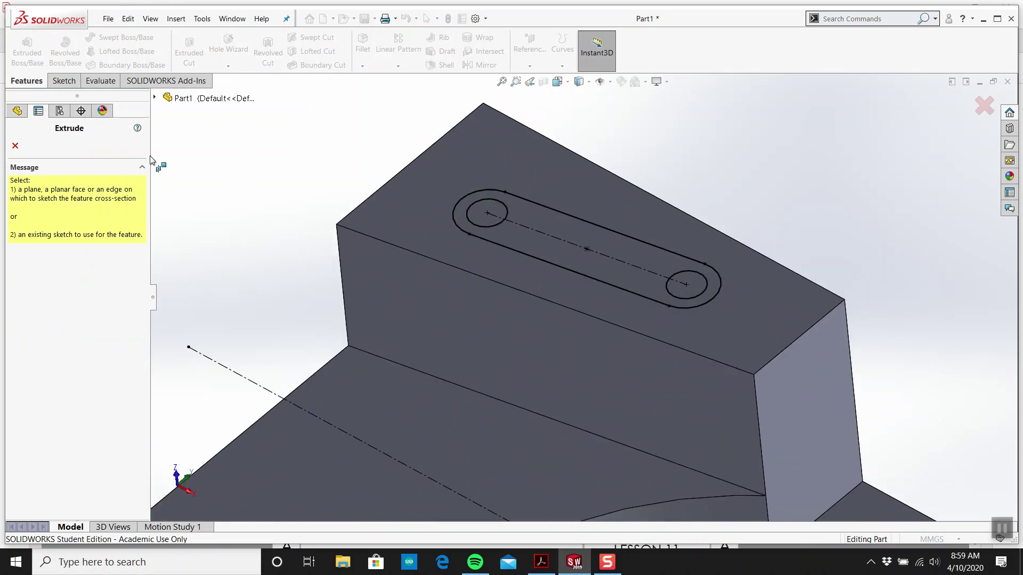
click(157, 97)
click(198, 277)
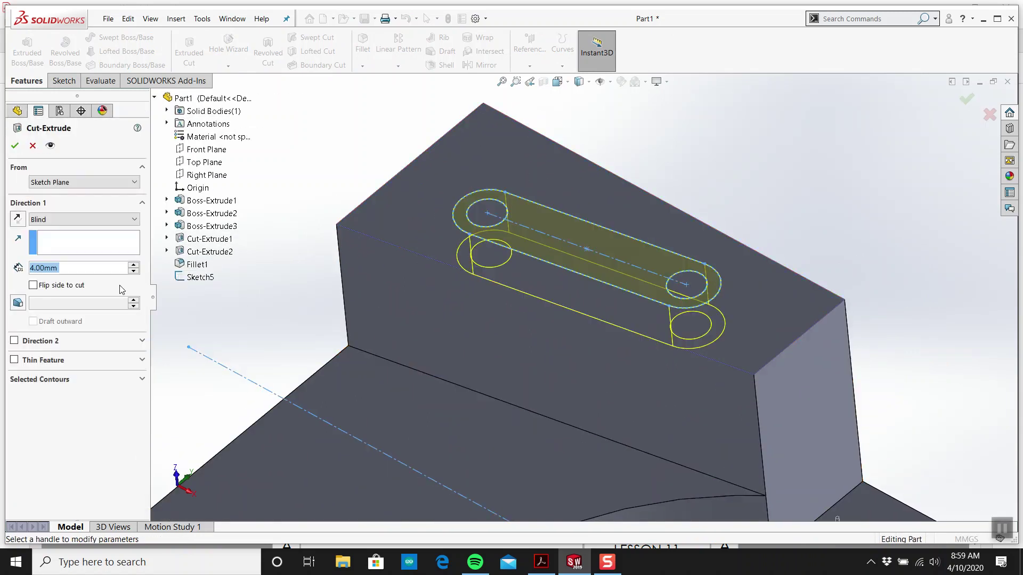
- Cut only the two slot-end circle contours Through All
click(58, 379)
key(Delete)
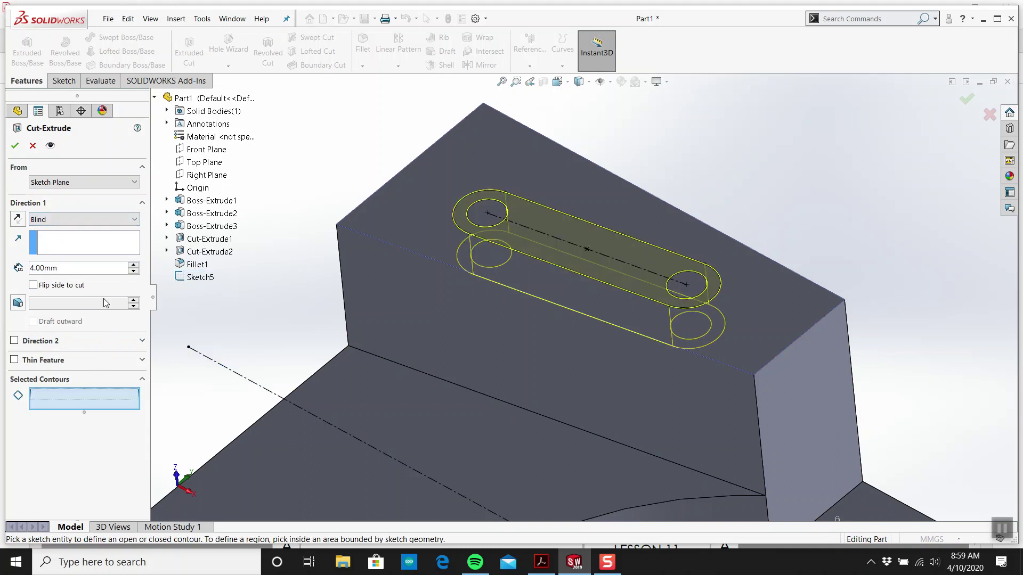
click(85, 245)
click(108, 396)
click(489, 215)
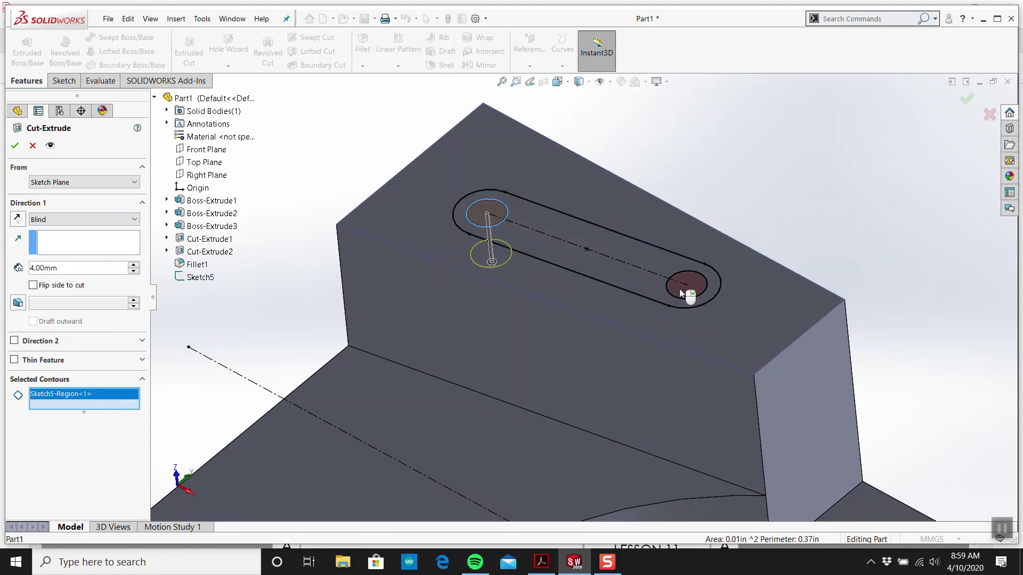
click(686, 288)
click(81, 219)
click(72, 233)
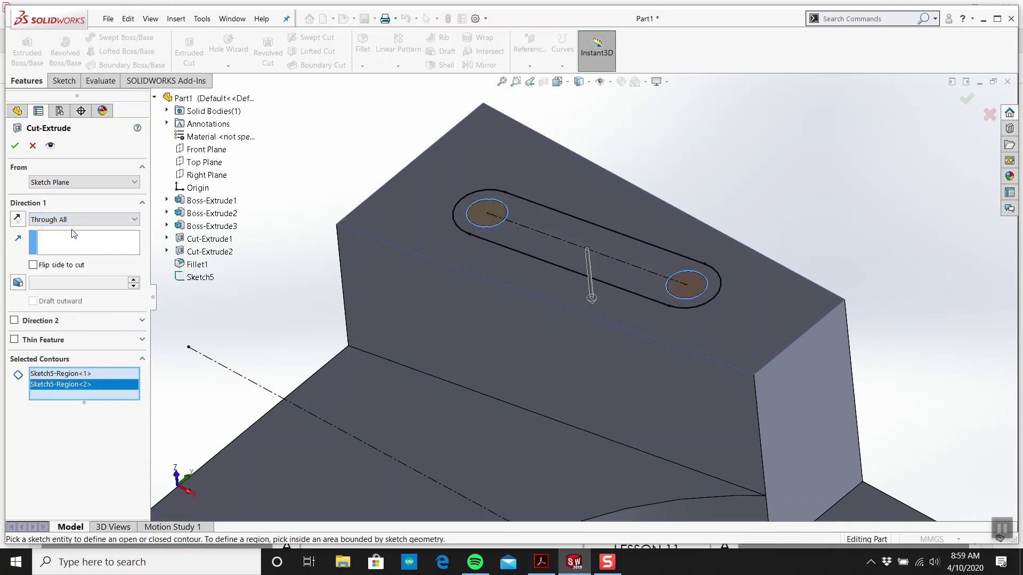
click(14, 145)
scroll(347, 212, up, 3)
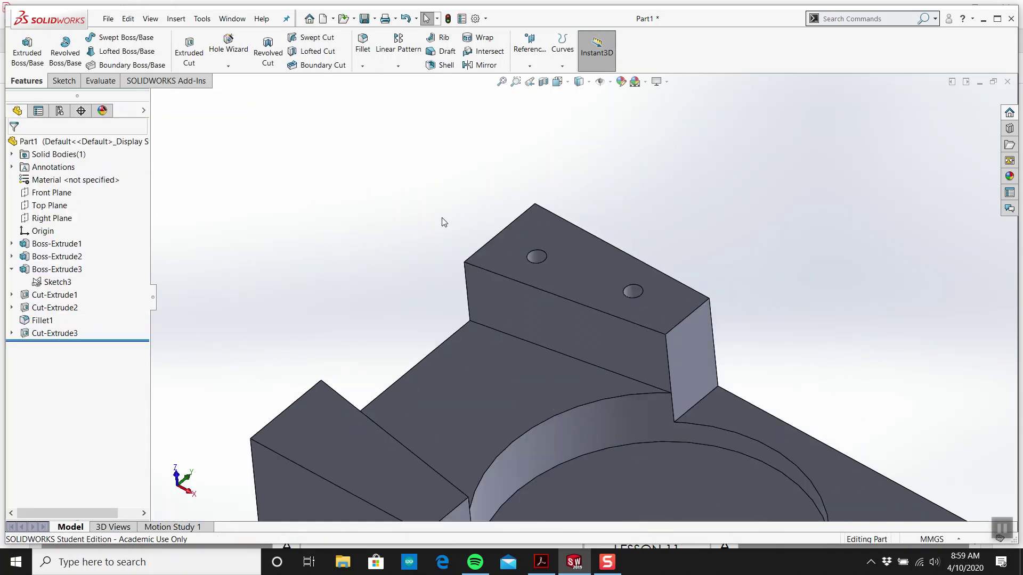
- Roll back above Cut-Extrude3 and cut Sketch5 2 mm blind to recess the slot
mouse_move(347, 213)
middle_down()
mouse_move(506, 301)
mouse_move(544, 267)
mouse_move(511, 512)
middle_up()
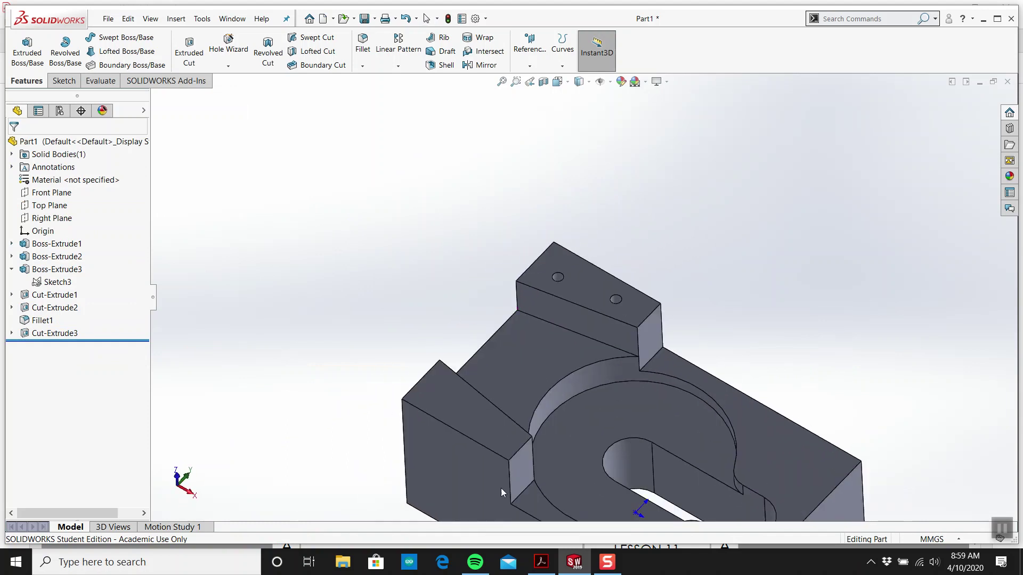
click(541, 562)
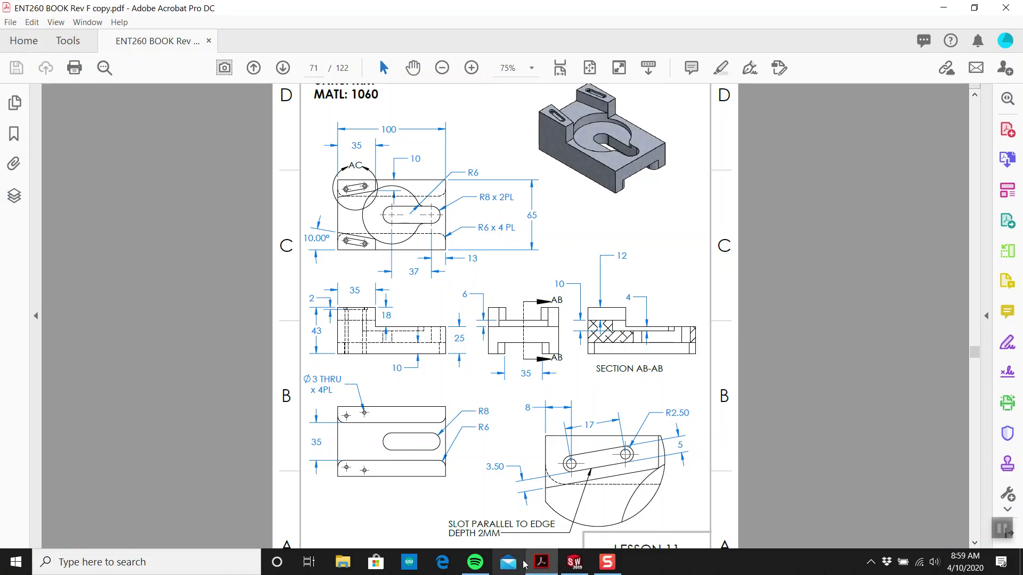
click(574, 563)
drag(58, 338, 57, 330)
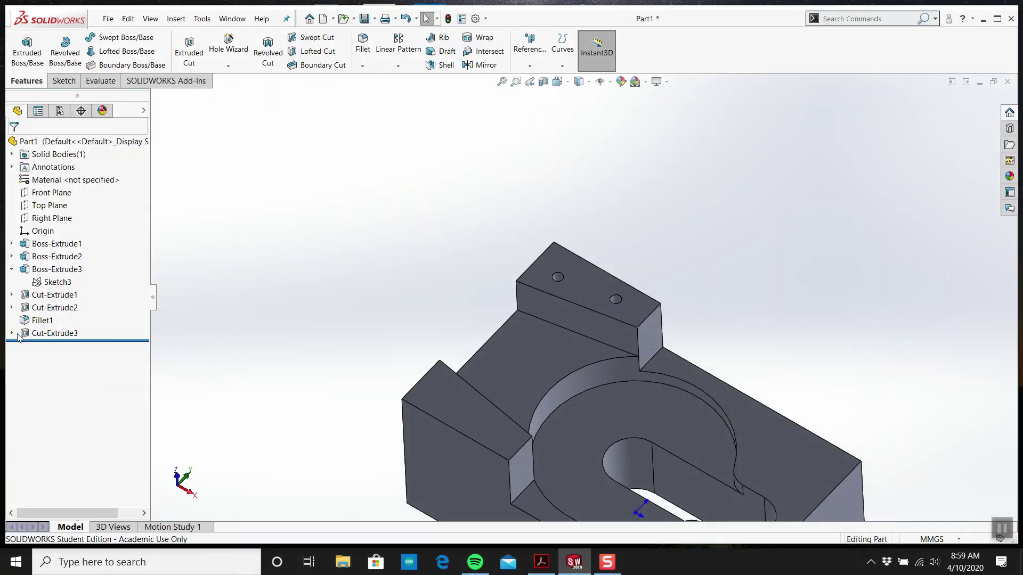
click(56, 346)
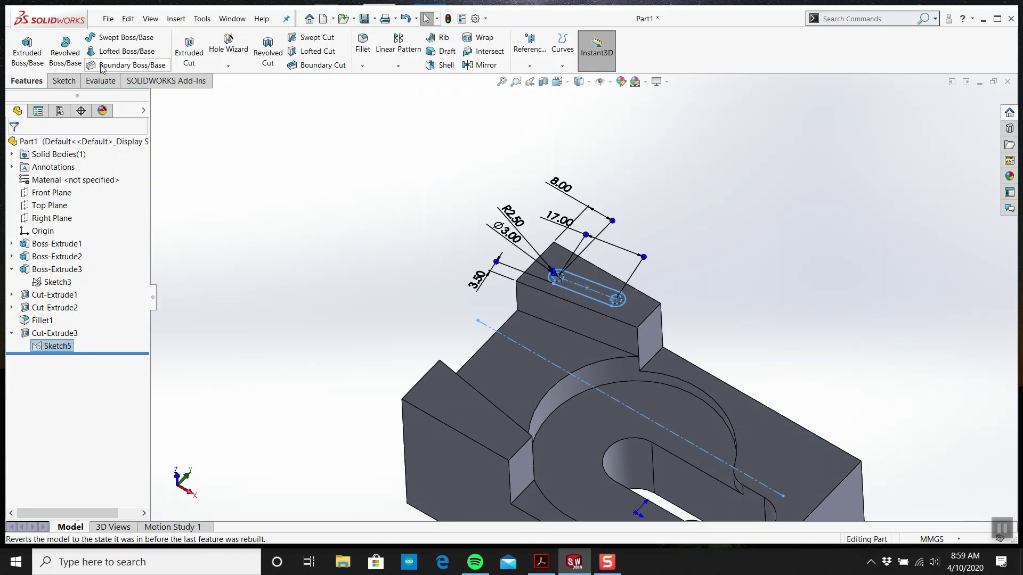
click(188, 50)
scroll(614, 289, down, 2)
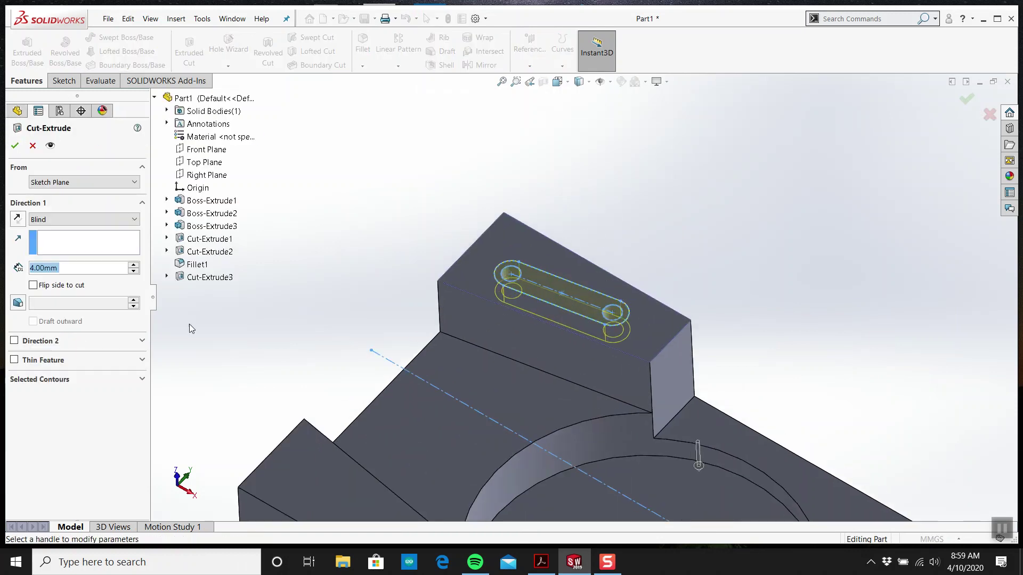
text(2)
key(Return)
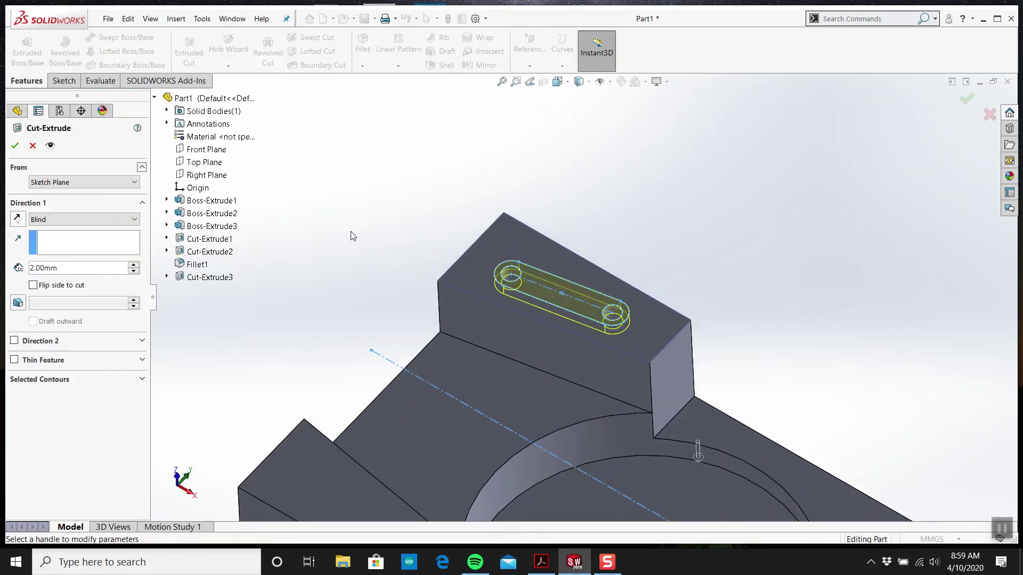
click(14, 145)
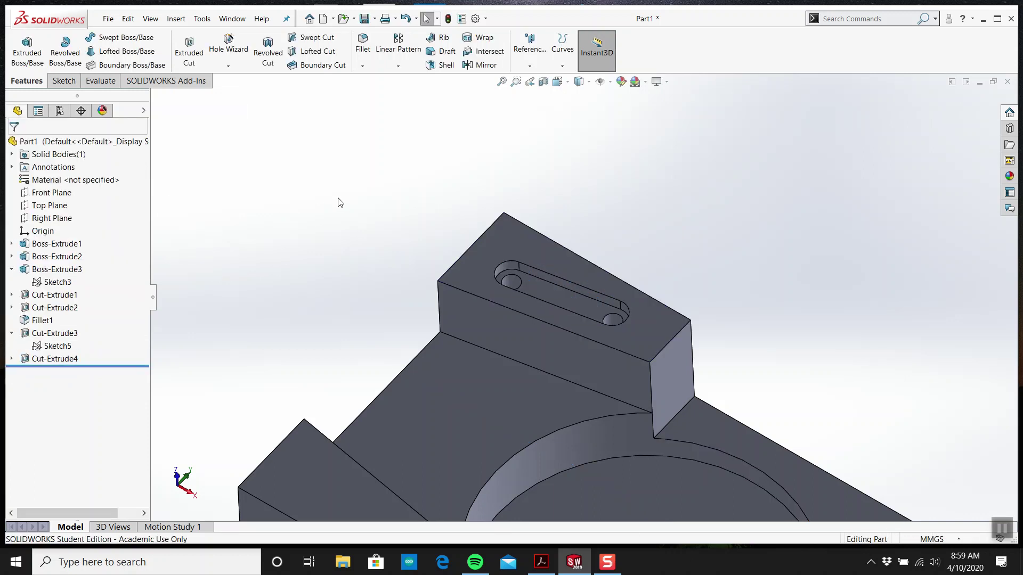
scroll(634, 319, up, 4)
- Mirror Cut-Extrude4 and Cut-Extrude3 across the Top Plane with full preview
mouse_move(633, 320)
middle_down()
mouse_move(651, 296)
mouse_move(623, 251)
middle_up()
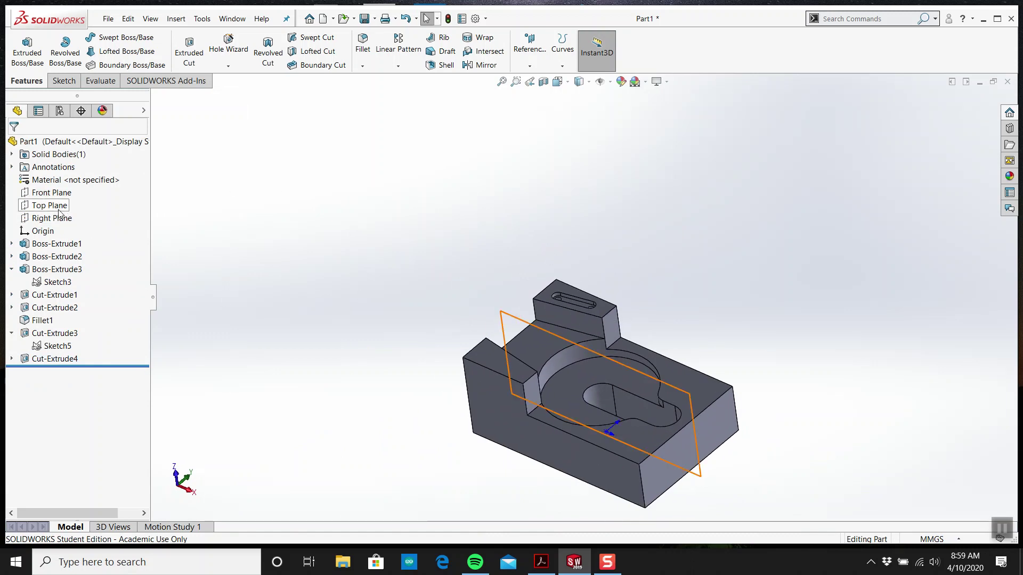
click(50, 205)
middle_drag(407, 254, 333, 216)
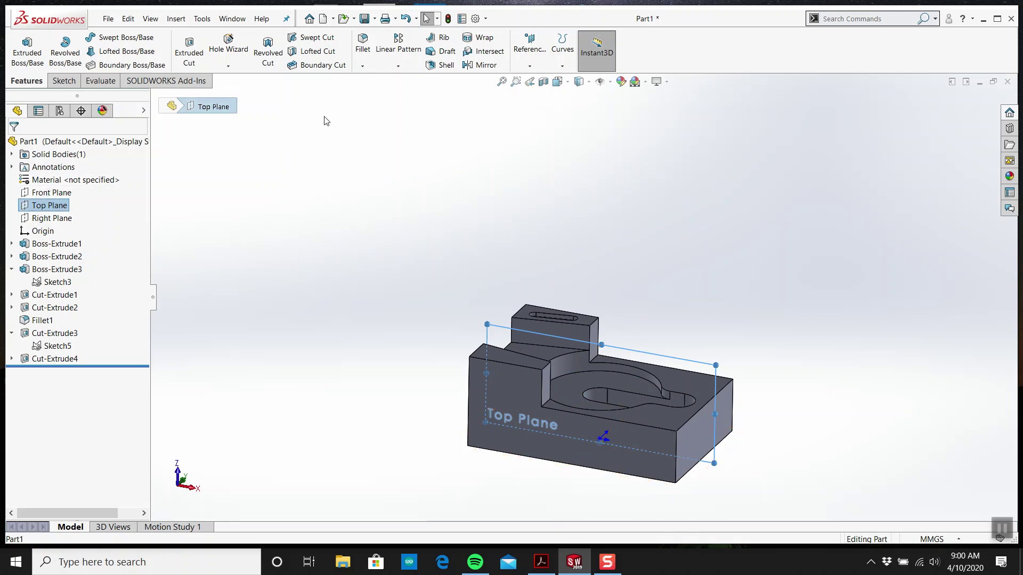
click(477, 68)
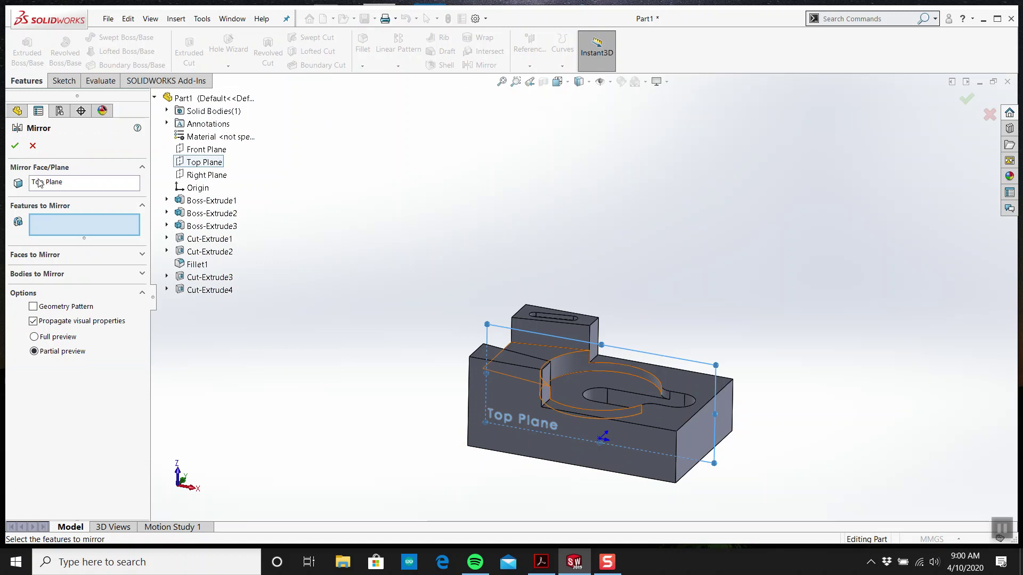
click(35, 336)
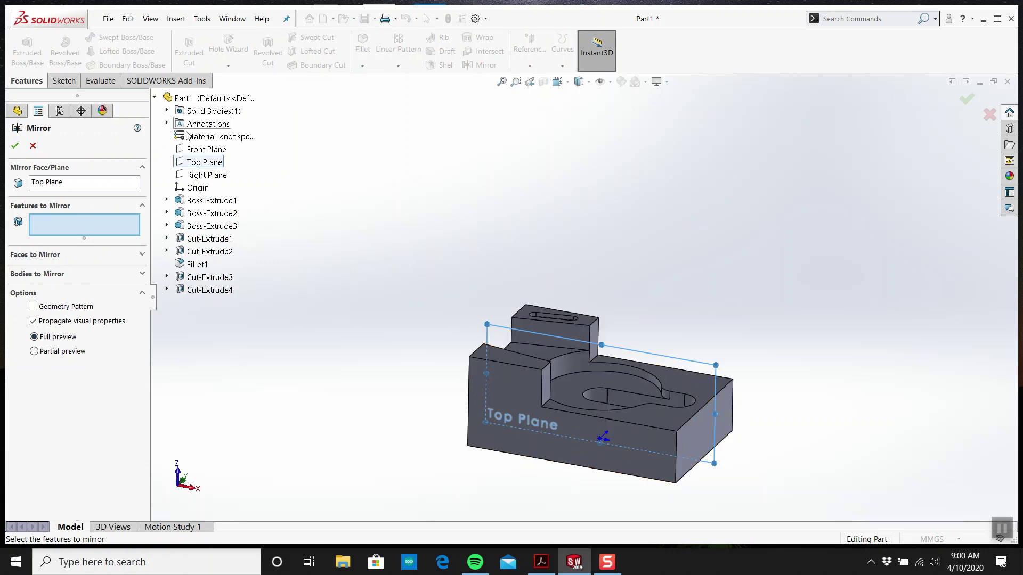
click(205, 291)
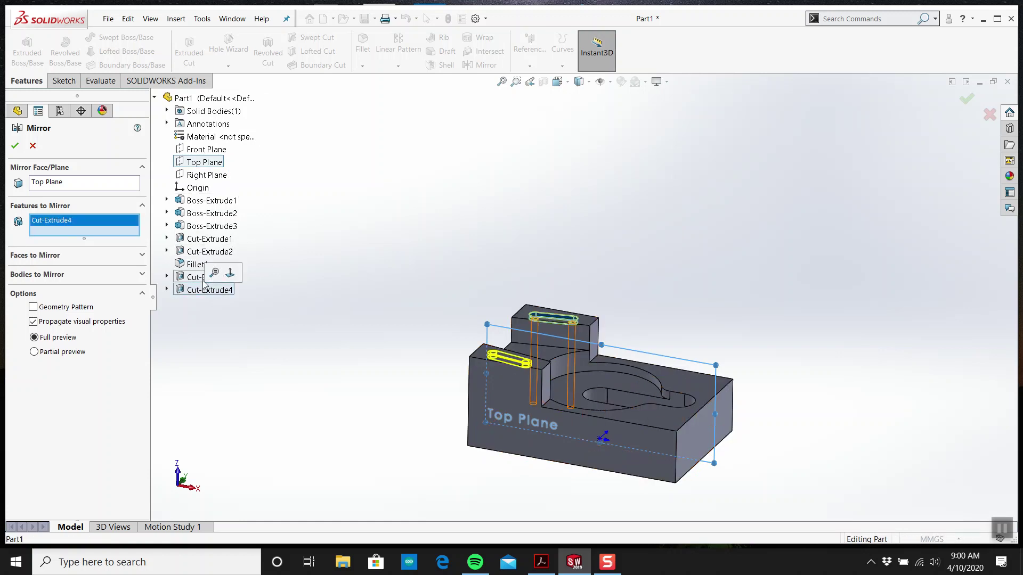
click(195, 277)
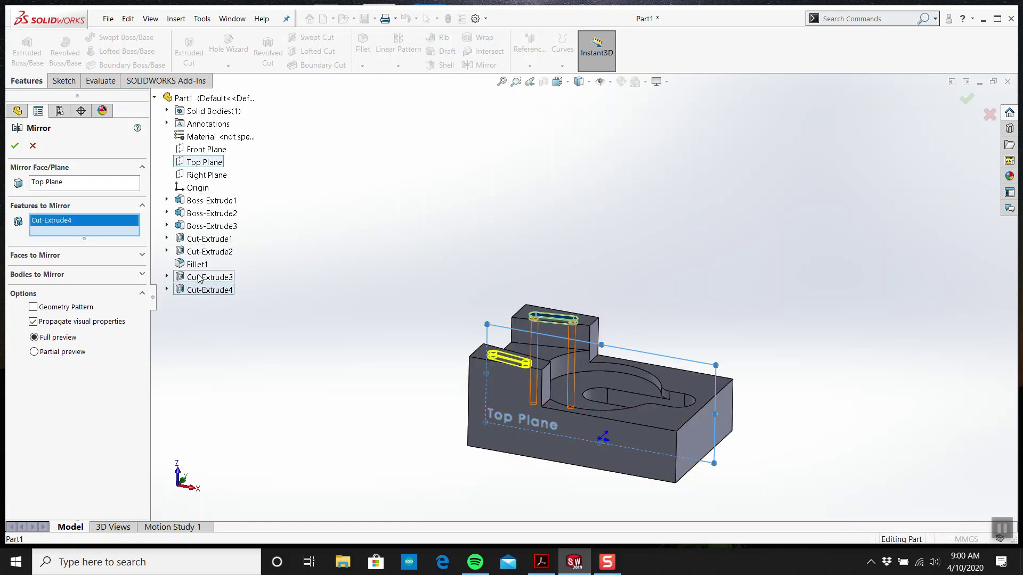
click(15, 145)
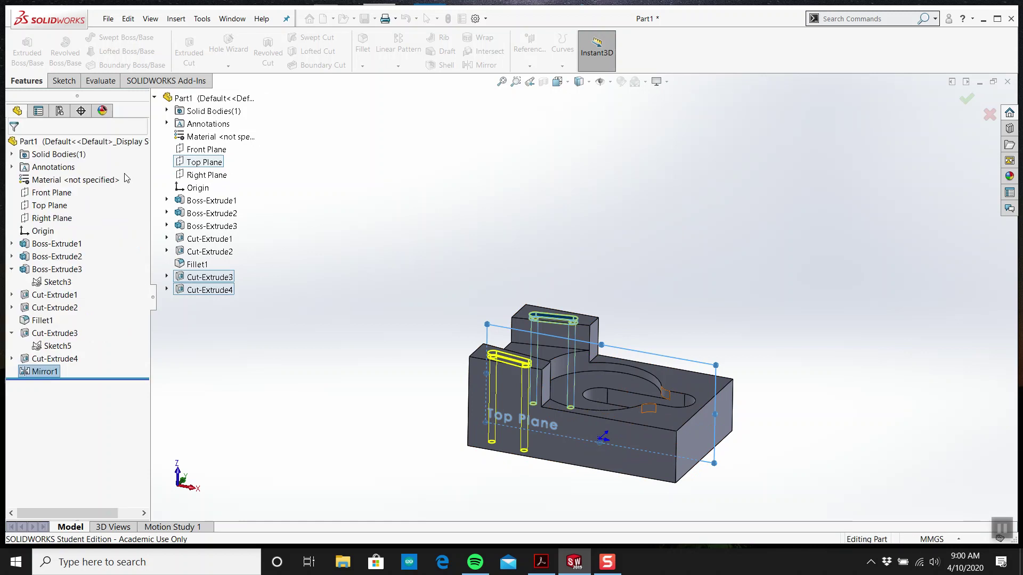
mouse_move(462, 213)
middle_down()
mouse_move(429, 374)
mouse_move(455, 283)
middle_up()
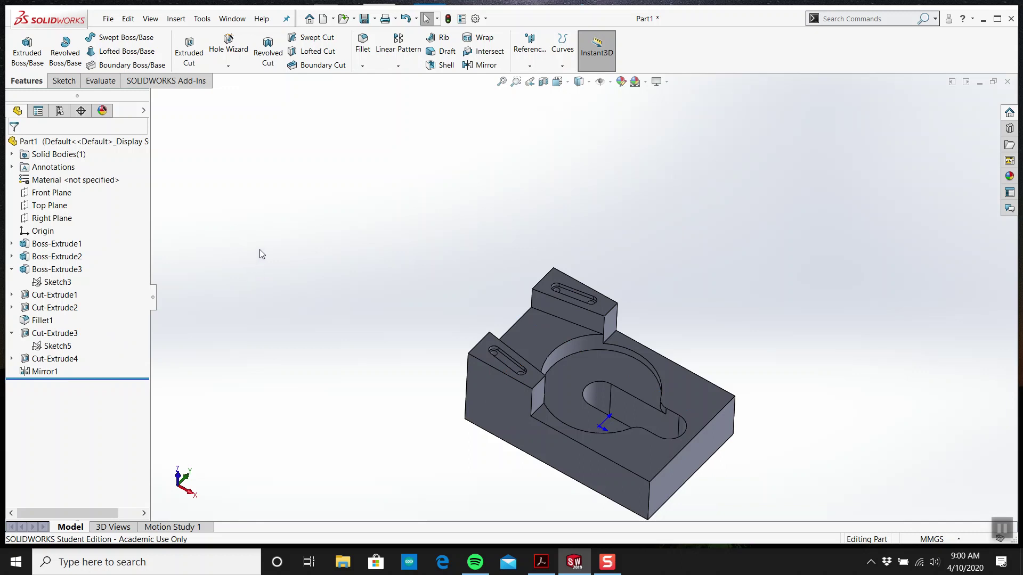
scroll(516, 313, down, 2)
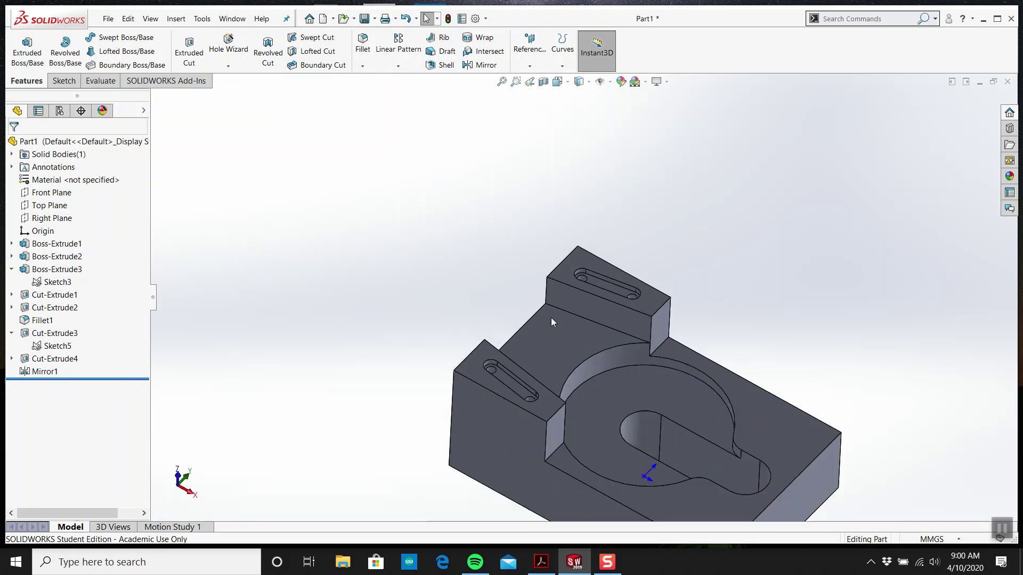
- Pan through the Part 7 drawing in Acrobat, then return to the SolidWorks model
click(540, 563)
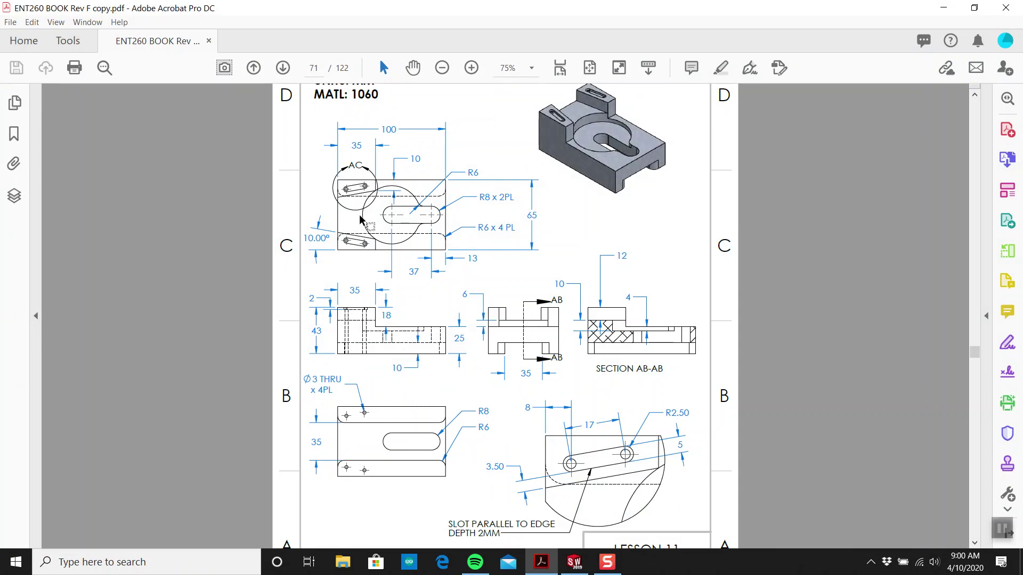
scroll(328, 237, up, 1)
scroll(344, 264, up, 1)
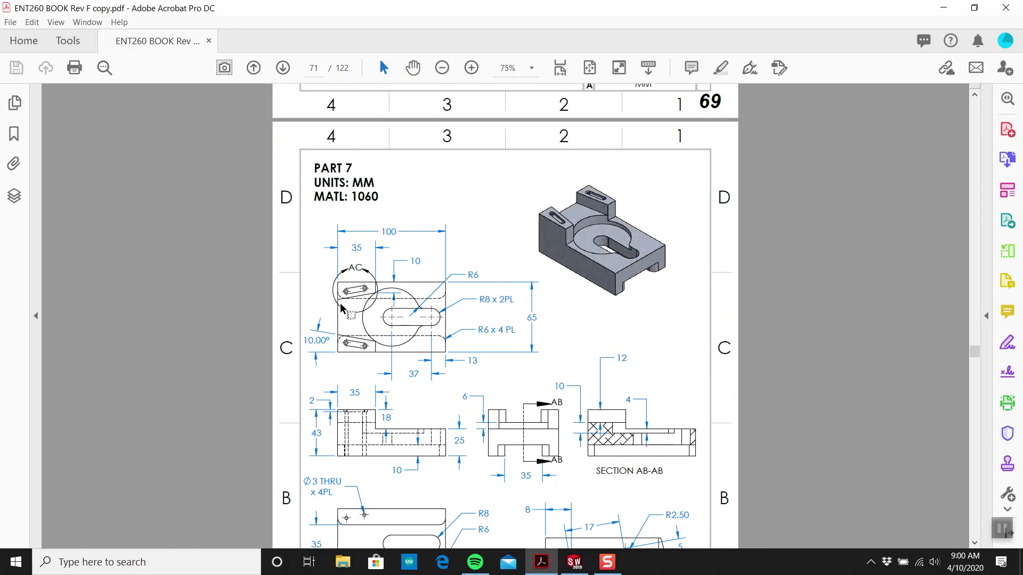
ctrl+scroll(341, 308, up, 2)
ctrl+scroll(304, 311, up, 3)
ctrl+scroll(232, 316, up, 1)
ctrl+scroll(232, 319, up, 1)
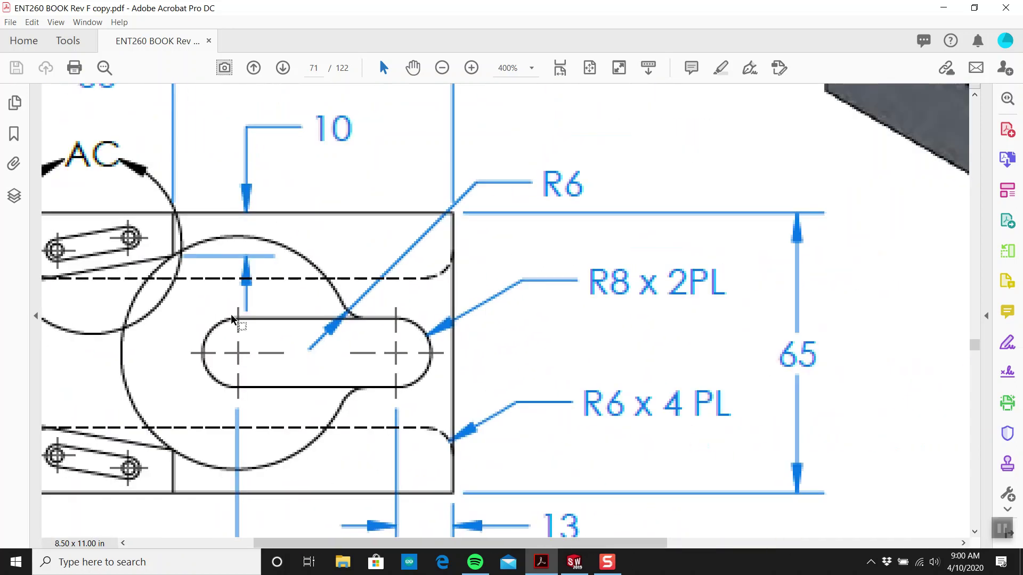
ctrl+scroll(232, 320, down, 2)
middle_drag(225, 314, 74, 294)
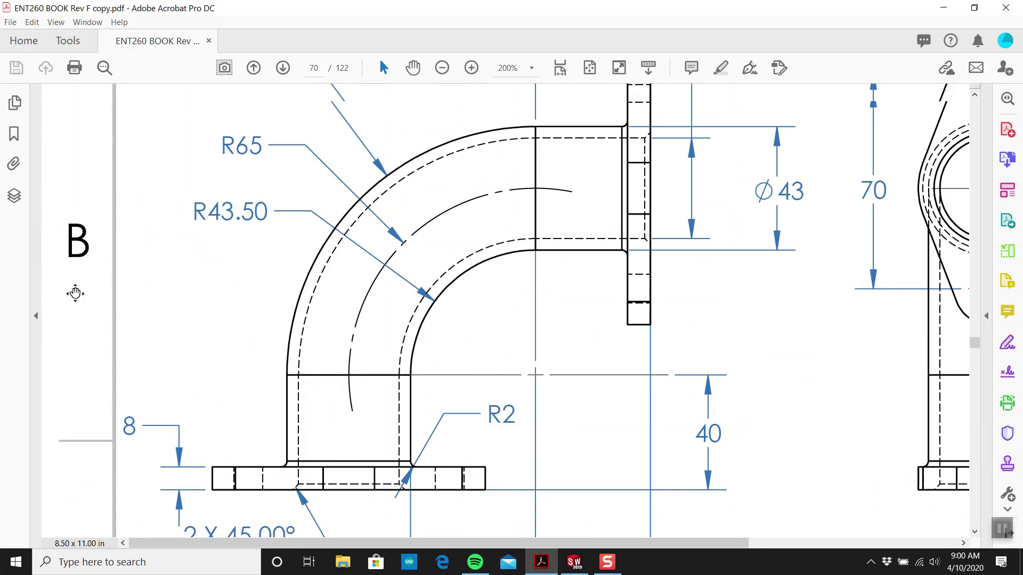
scroll(75, 294, down, 5)
scroll(75, 338, down, 3)
scroll(85, 303, up, 5)
scroll(85, 290, down, 1)
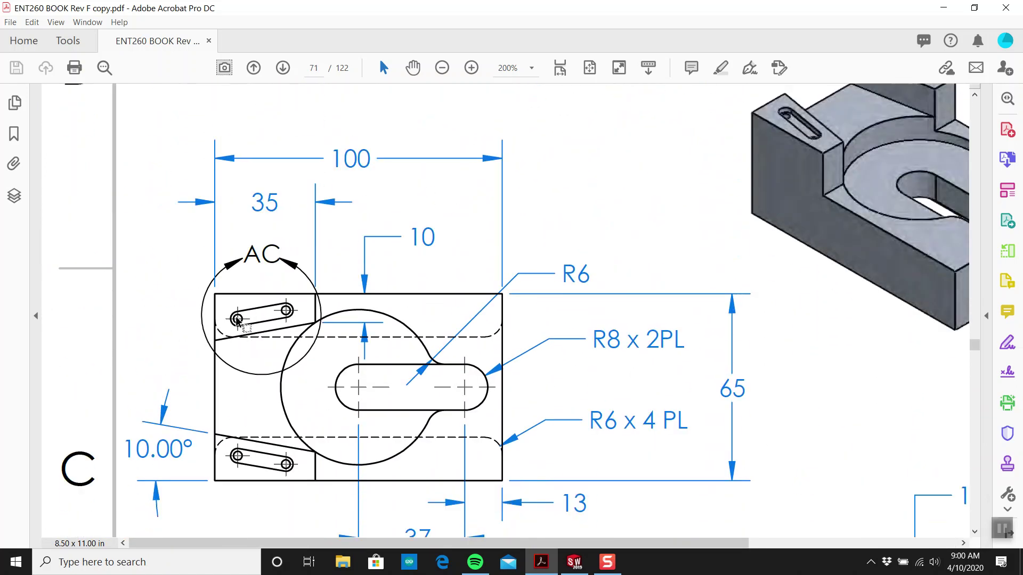
ctrl+scroll(240, 324, down, 2)
ctrl+scroll(239, 324, down, 1)
ctrl+scroll(257, 300, down, 1)
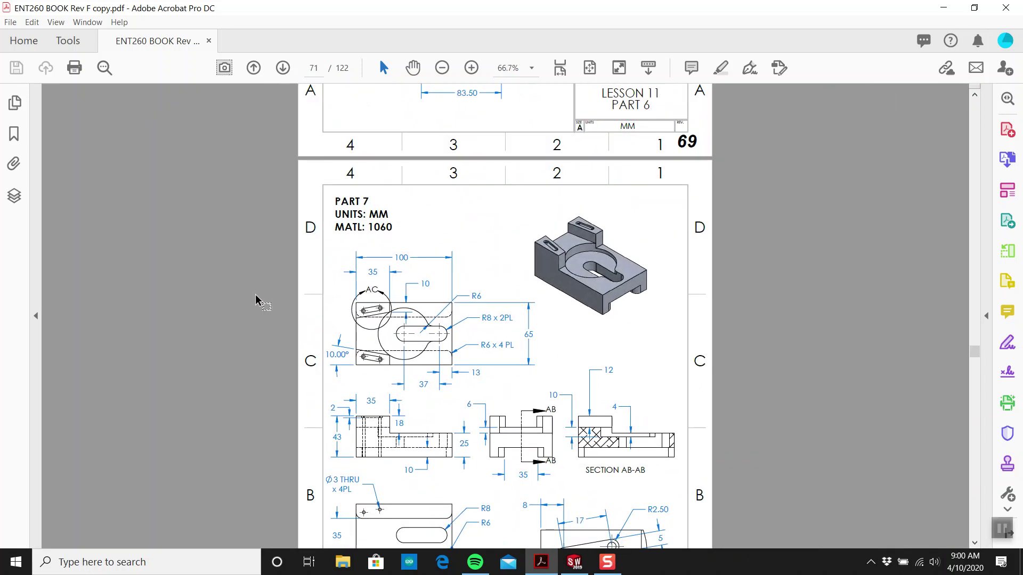
ctrl+scroll(257, 299, down, 1)
ctrl+scroll(258, 299, down, 1)
ctrl+scroll(397, 328, up, 1)
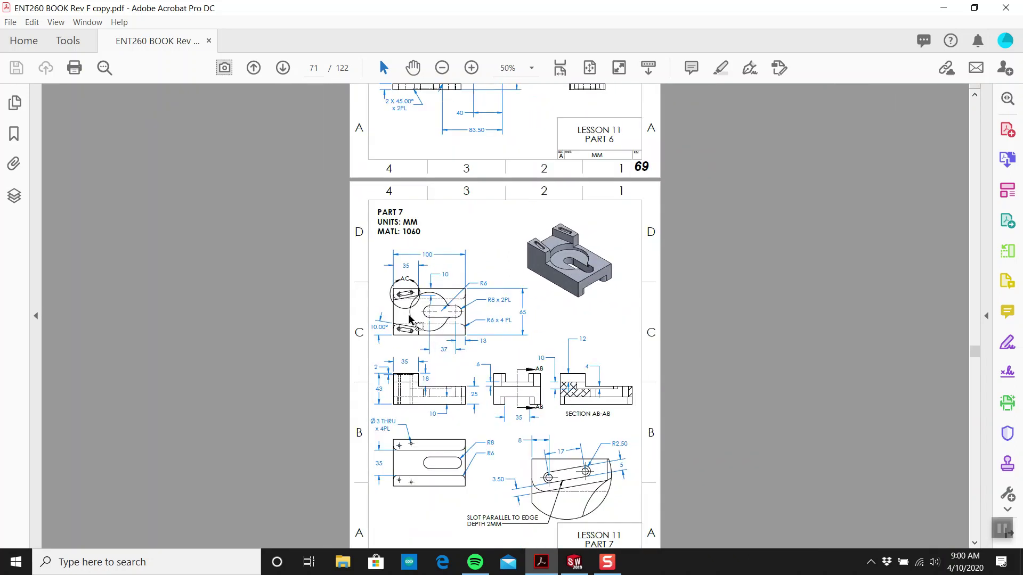
ctrl+scroll(394, 460, up, 1)
scroll(385, 464, up, 1)
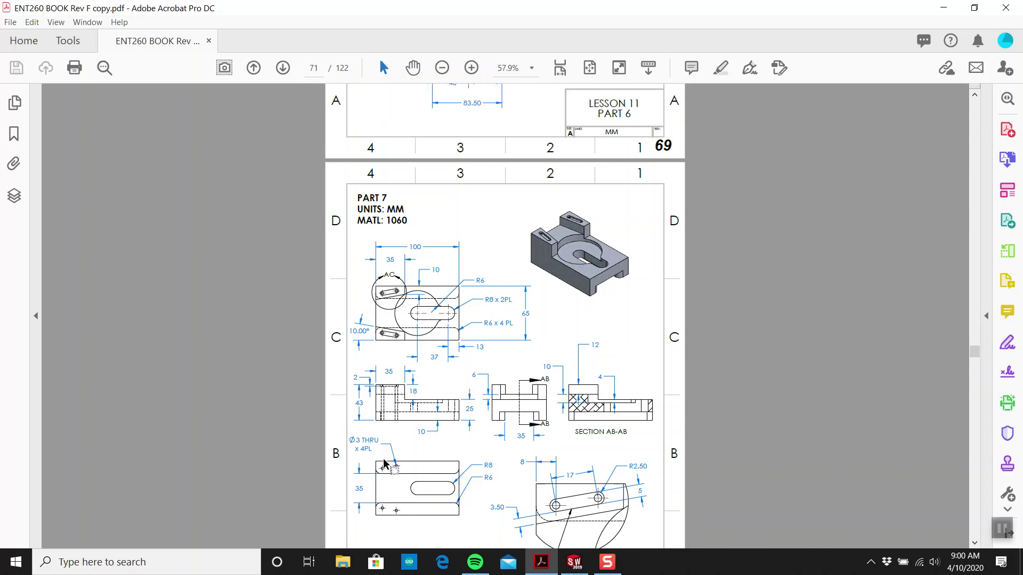
ctrl+scroll(356, 483, up, 1)
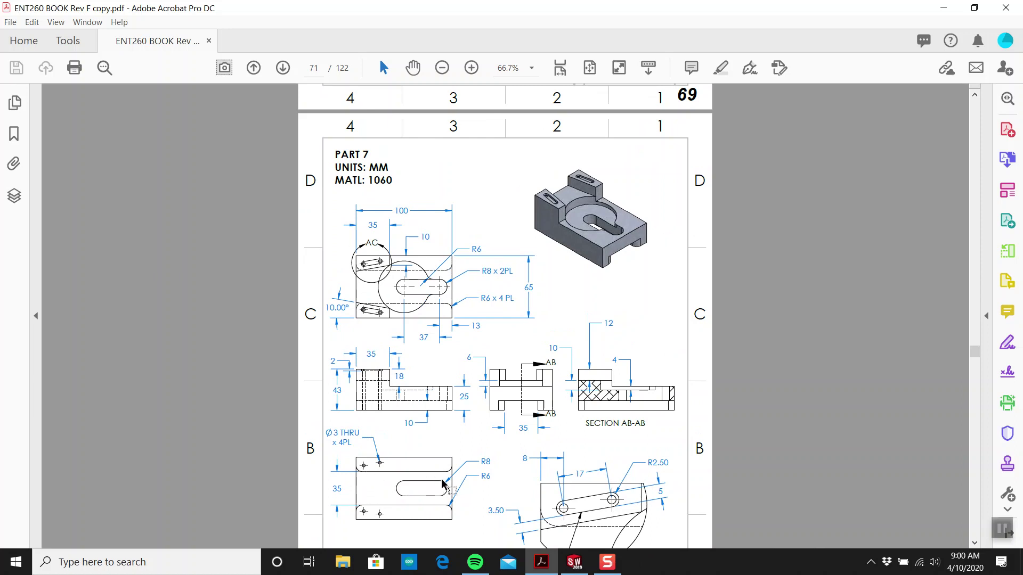
click(575, 561)
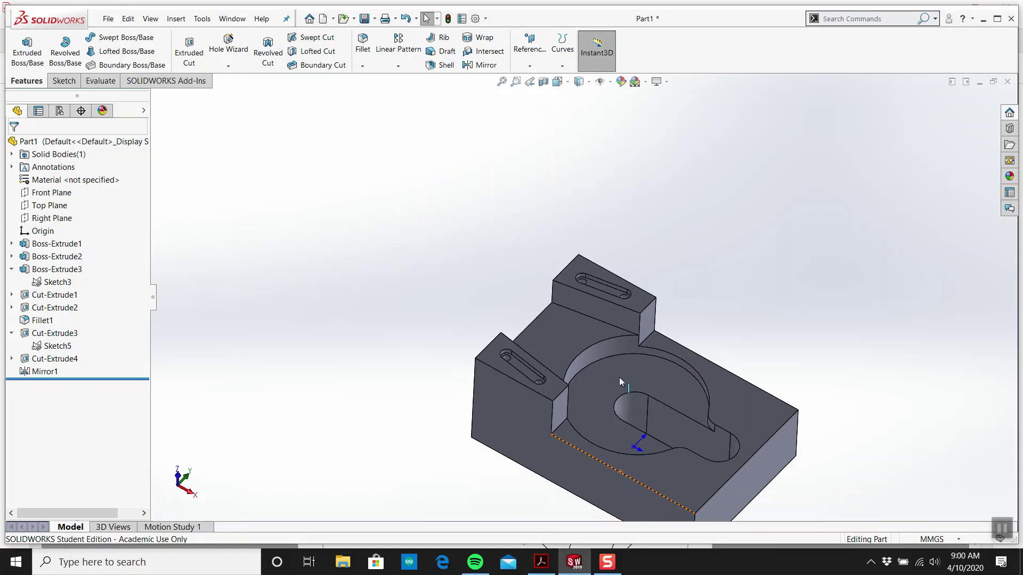
- Sketch a centre rectangle on the underside face from the origin to the left edge
middle_drag(620, 382, 615, 398)
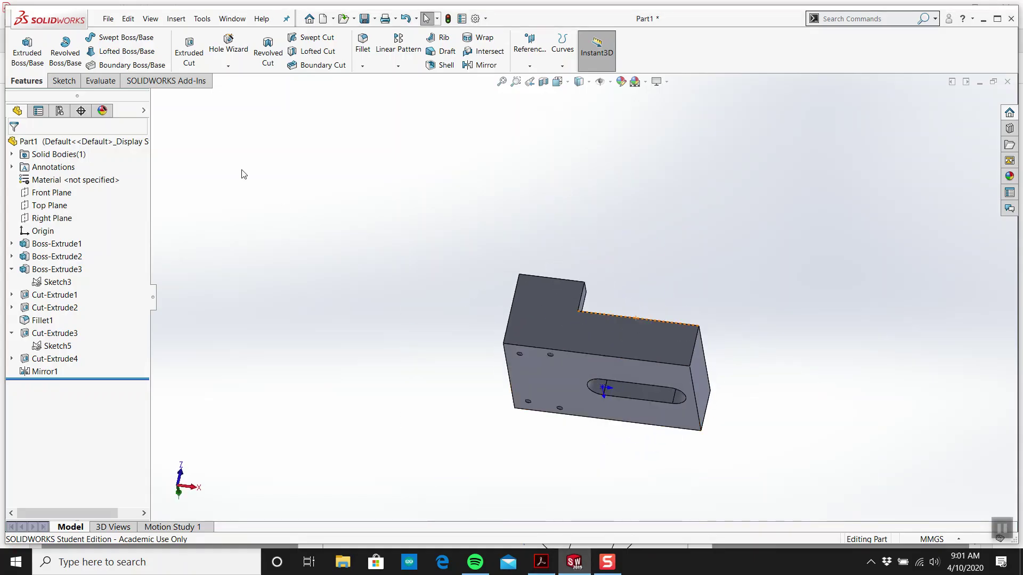
click(64, 81)
click(22, 45)
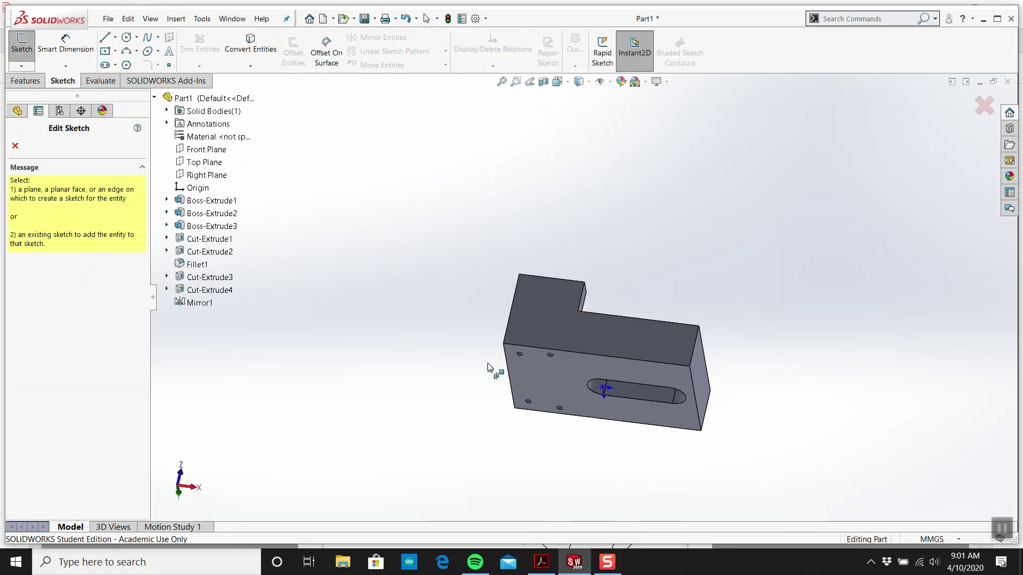
click(531, 368)
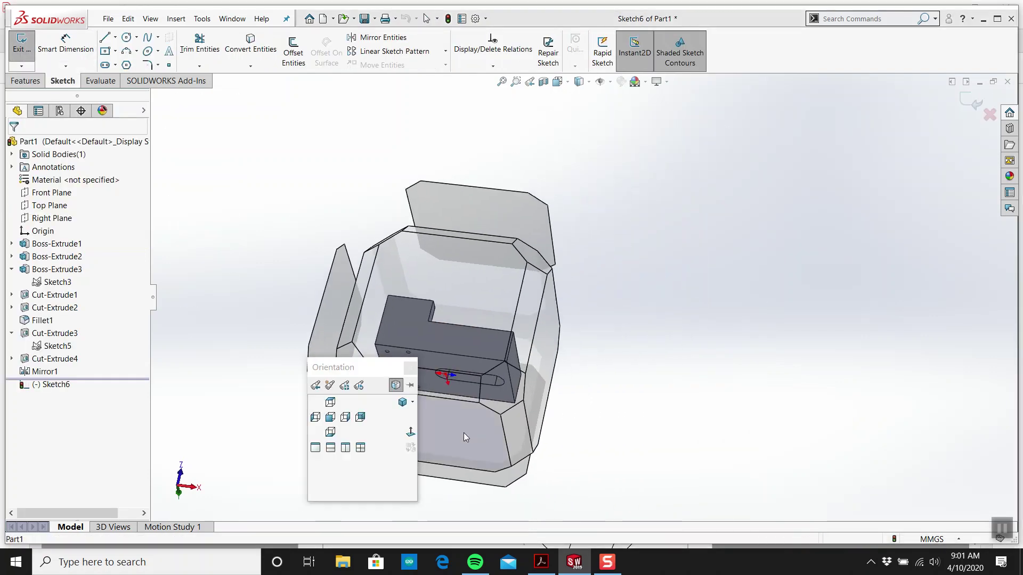
click(105, 50)
click(582, 299)
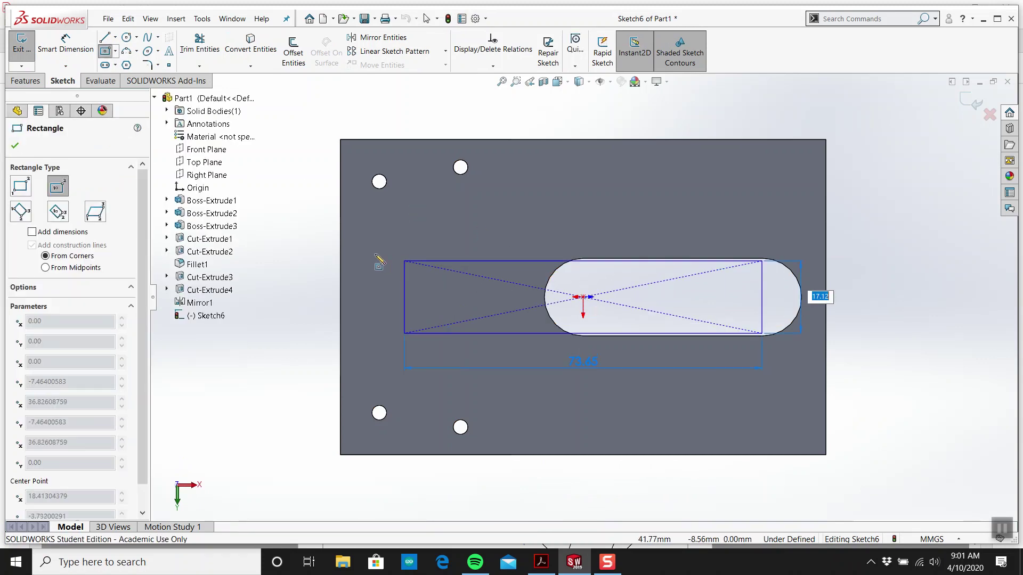
click(342, 227)
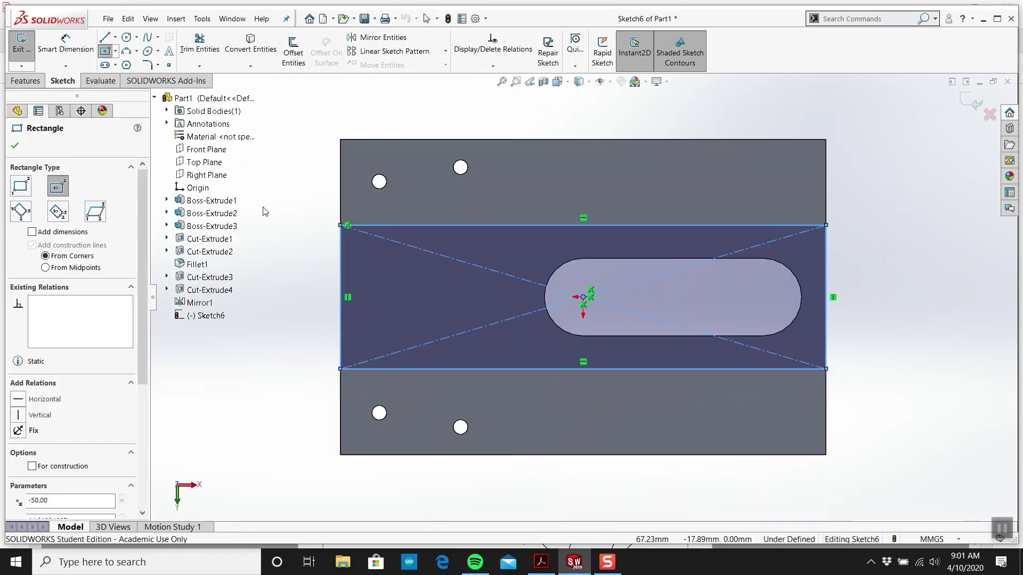
key(Escape)
- Dimension the rectangle 35 mm tall and exit the sketch
click(66, 45)
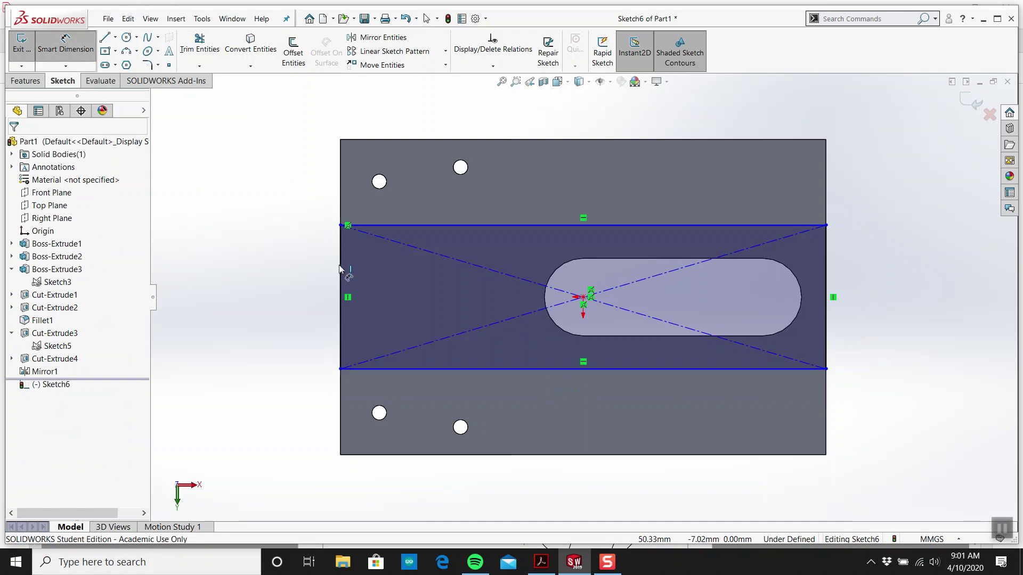
click(341, 271)
click(286, 302)
text(35)
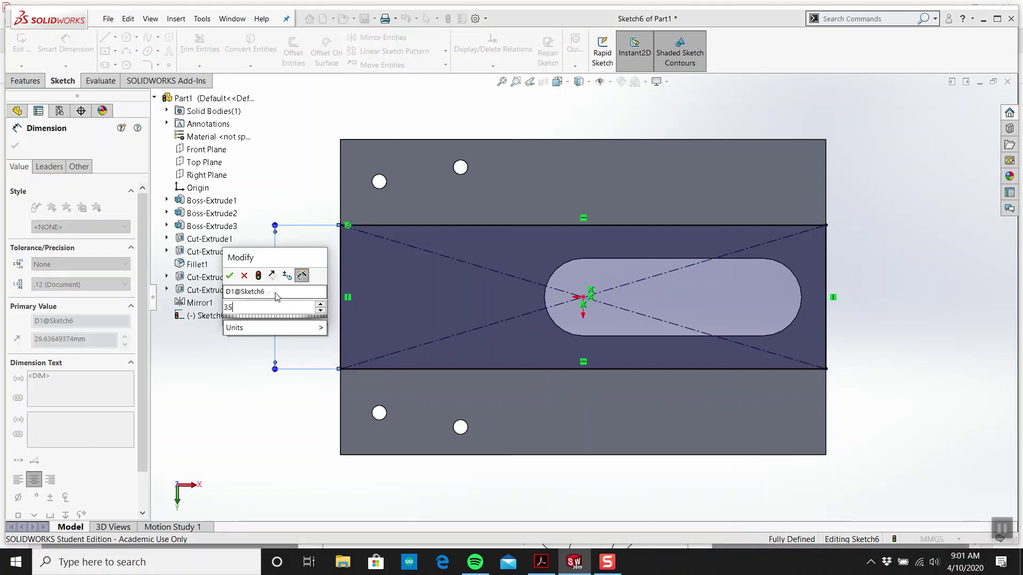
key(Return)
key(Escape)
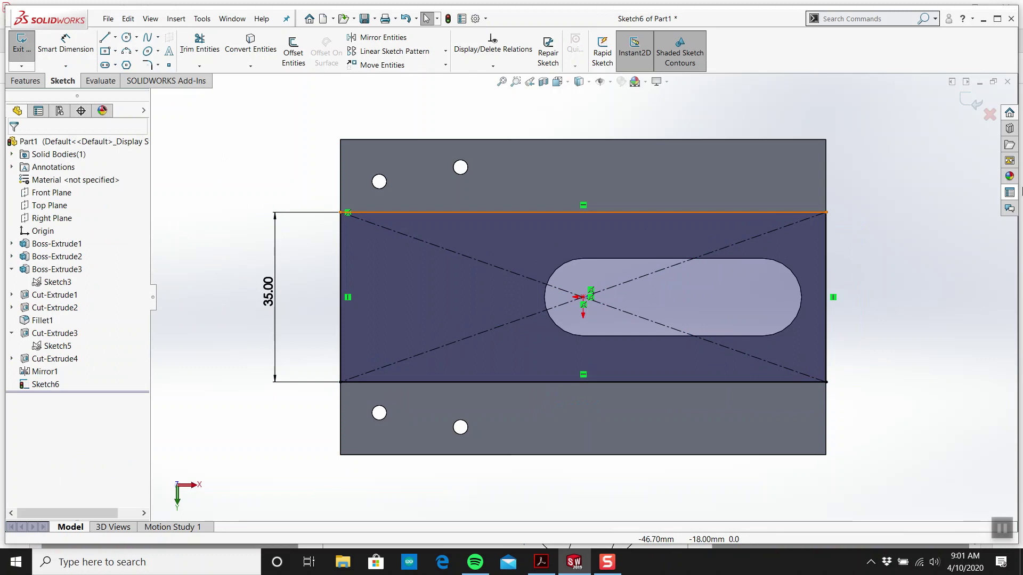
click(965, 104)
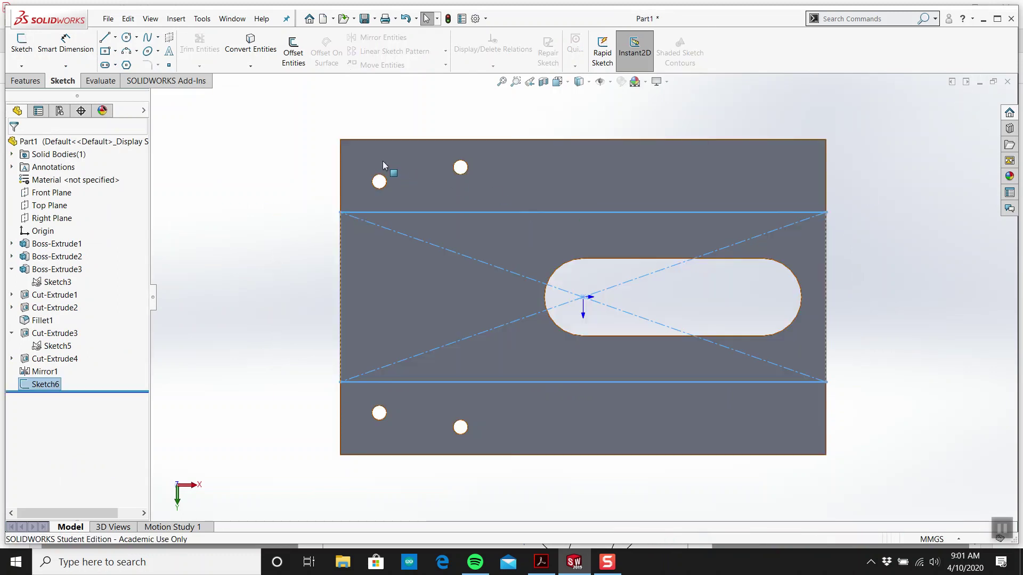
- Cut Sketch6 10 mm deep as a blind extruded cut
click(25, 82)
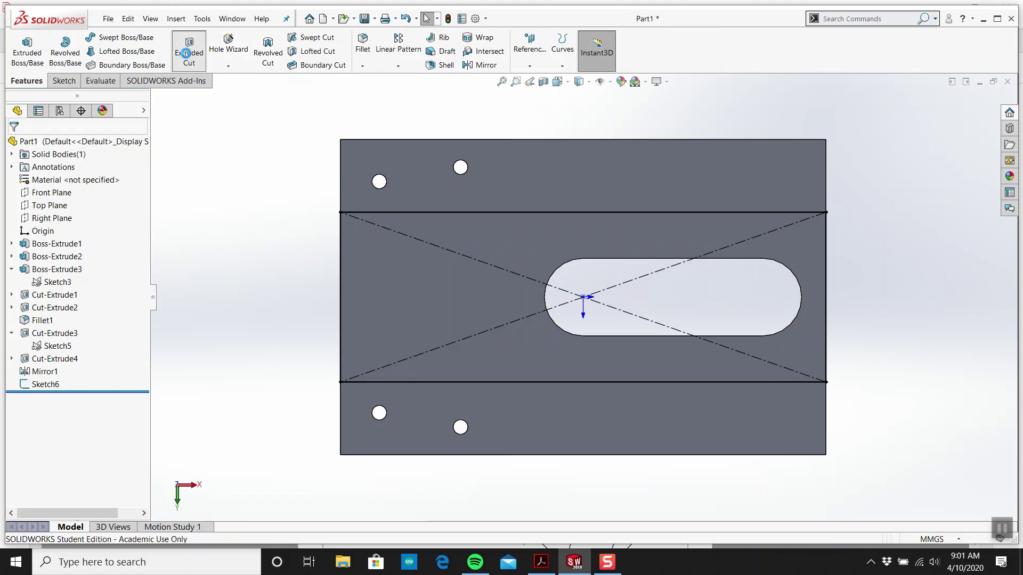
click(185, 53)
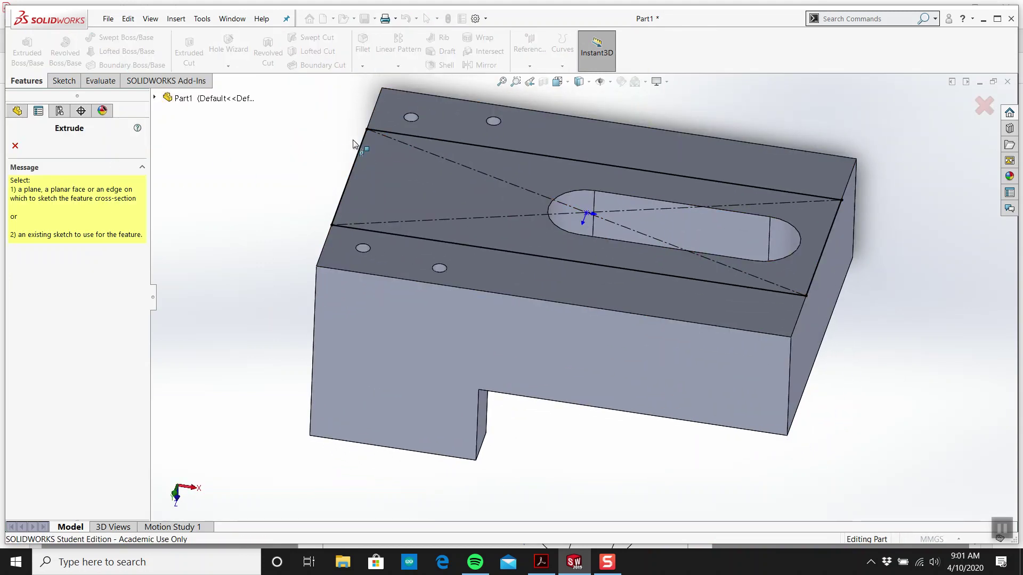
click(15, 146)
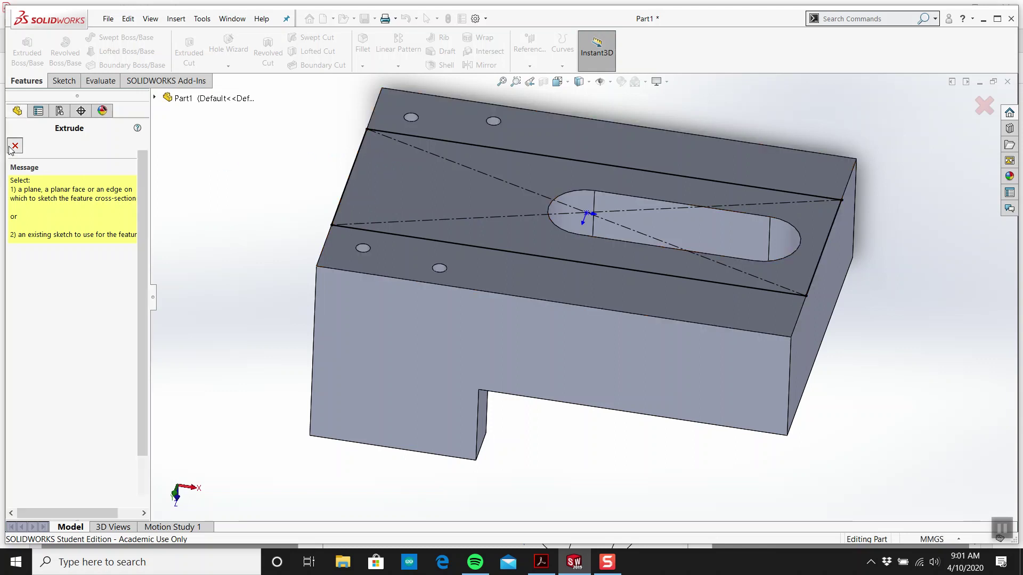
click(45, 384)
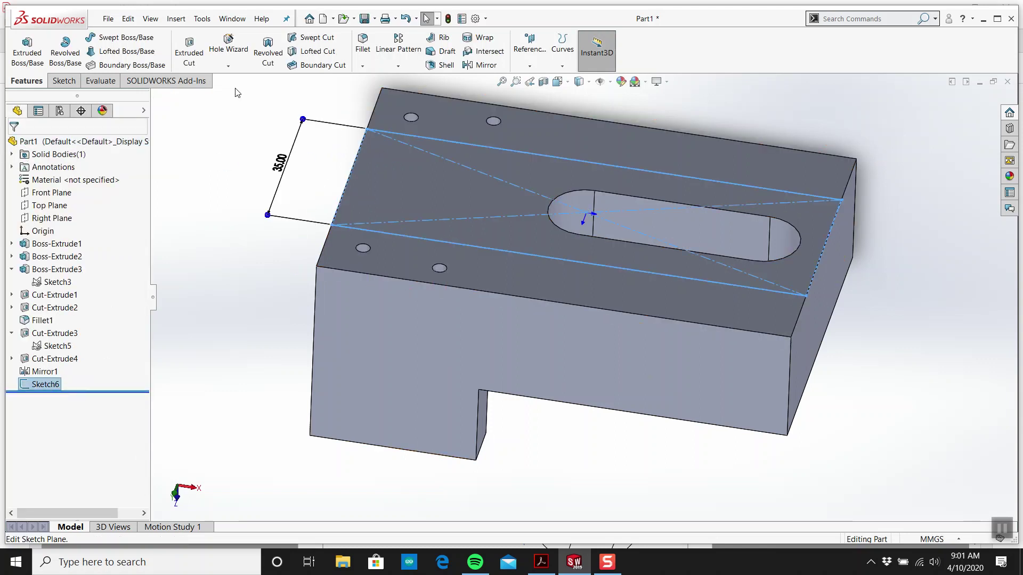
click(187, 54)
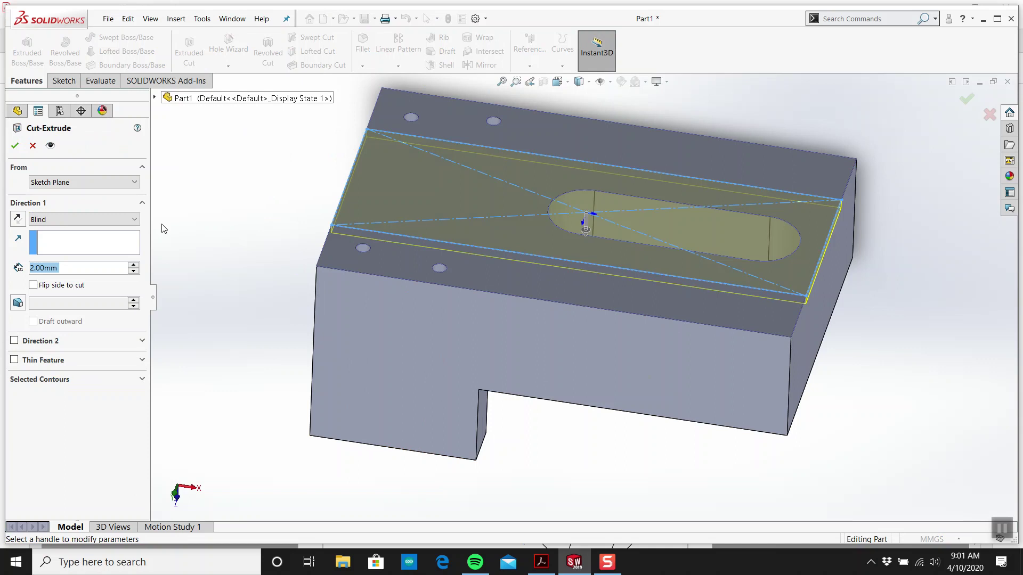
click(544, 565)
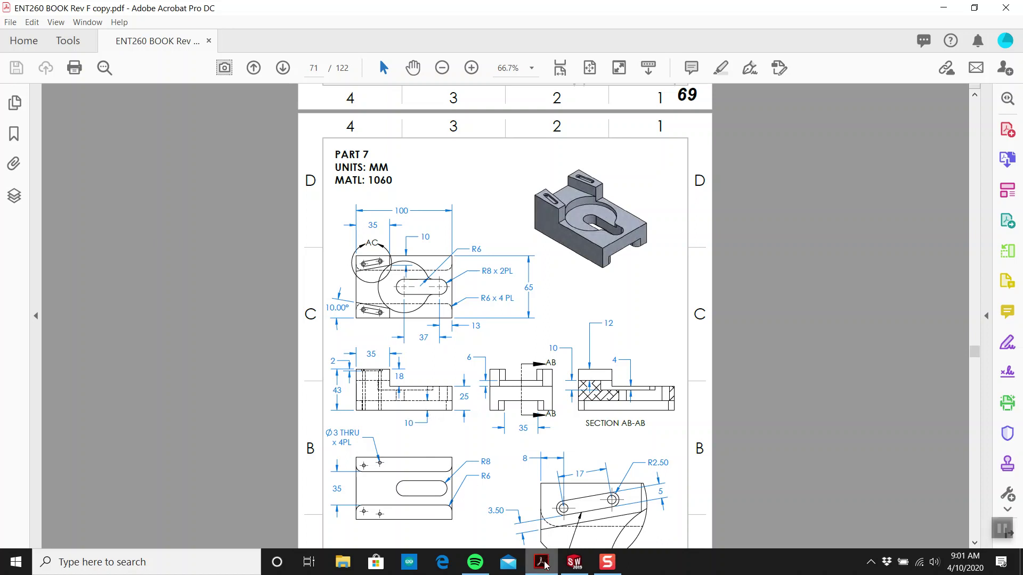
mouse_move(541, 562)
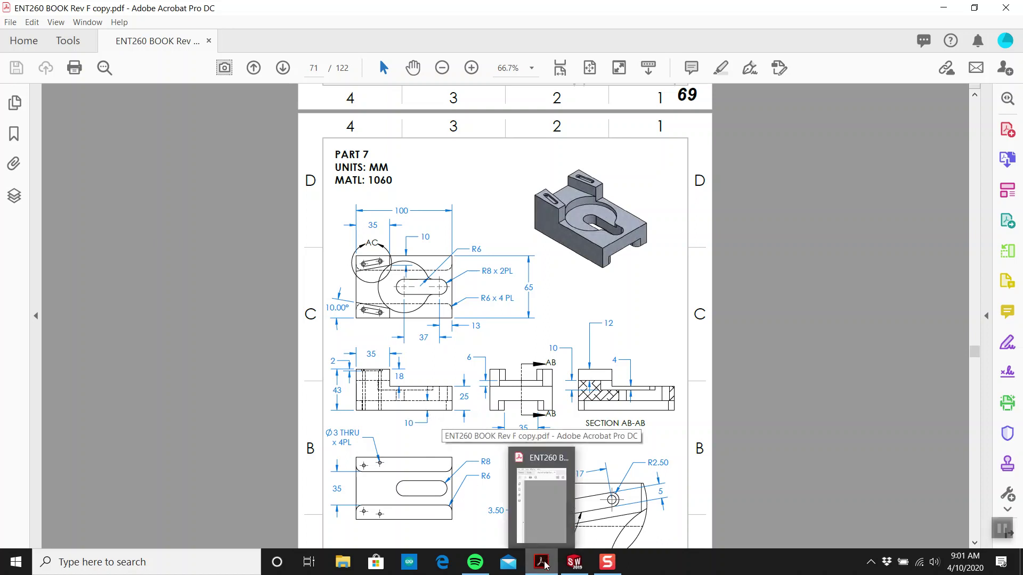
click(543, 563)
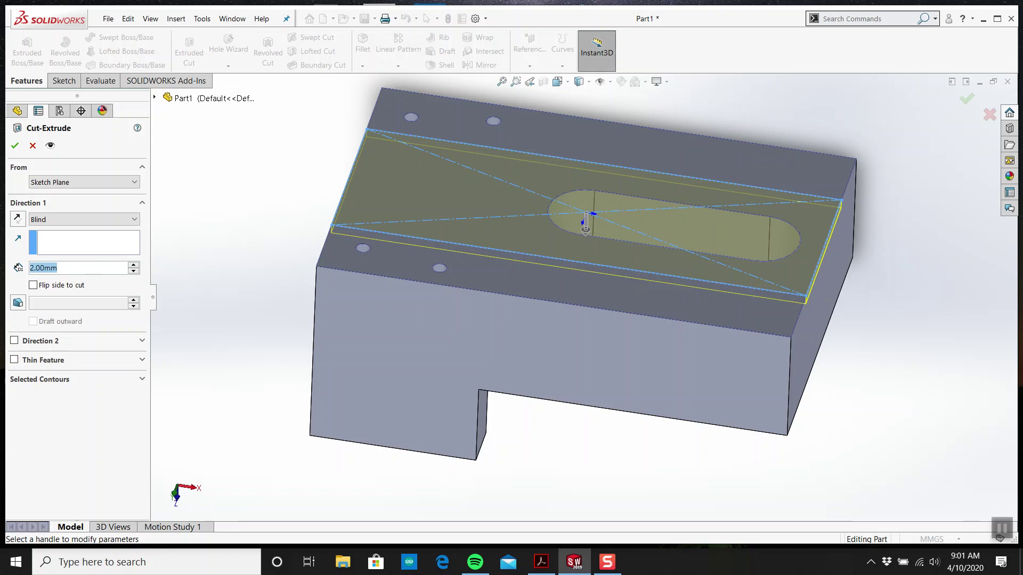
text(10)
key(Return)
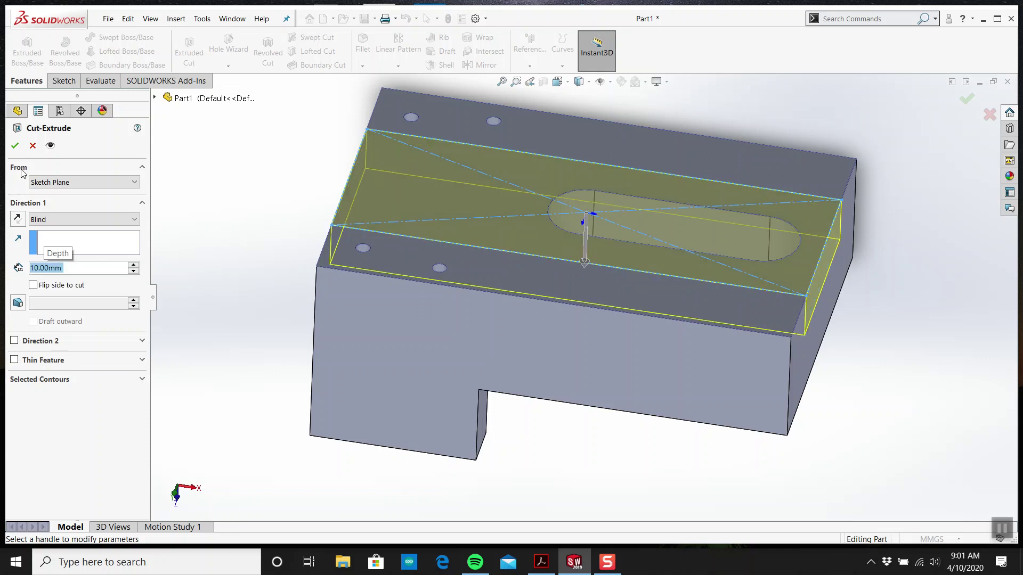
click(14, 144)
- Inspect the new underside channel and compare it with the drawing
mouse_move(370, 216)
middle_down()
mouse_move(341, 200)
mouse_move(383, 295)
mouse_move(375, 322)
middle_up()
click(537, 561)
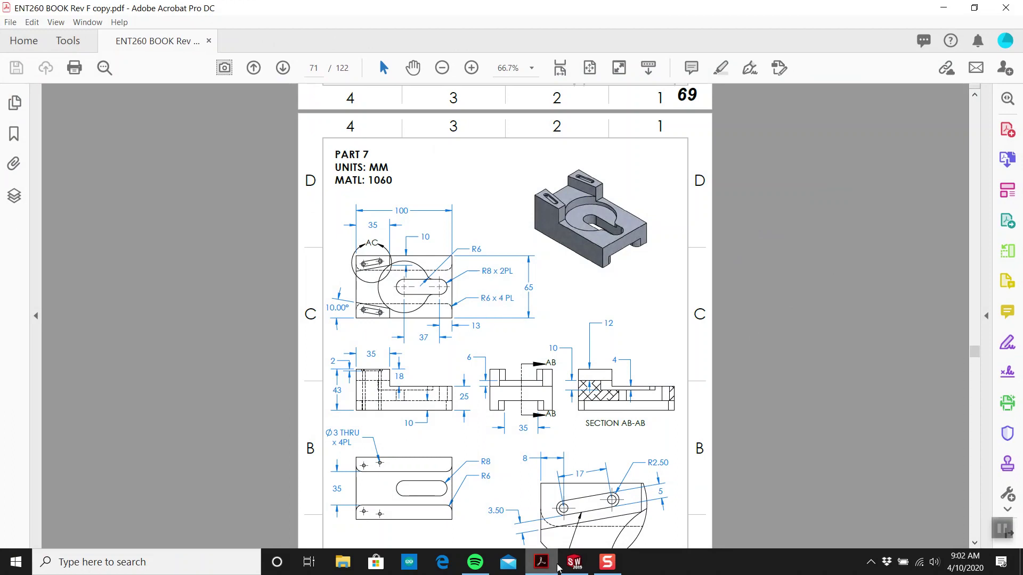
click(573, 562)
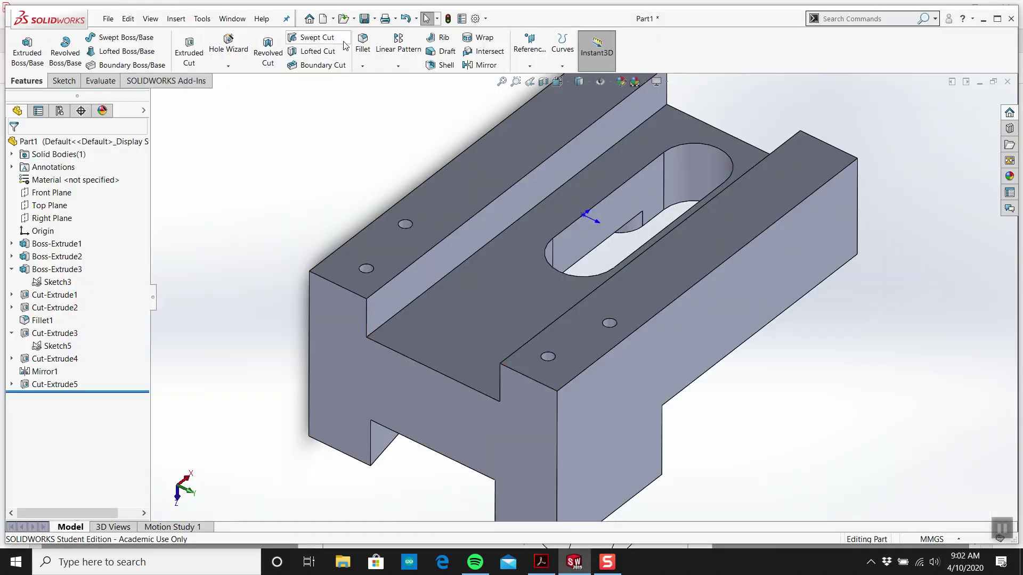
- Cancel the accidental swept cut and pick the first two edges for a fillet
click(314, 38)
key(Escape)
click(362, 44)
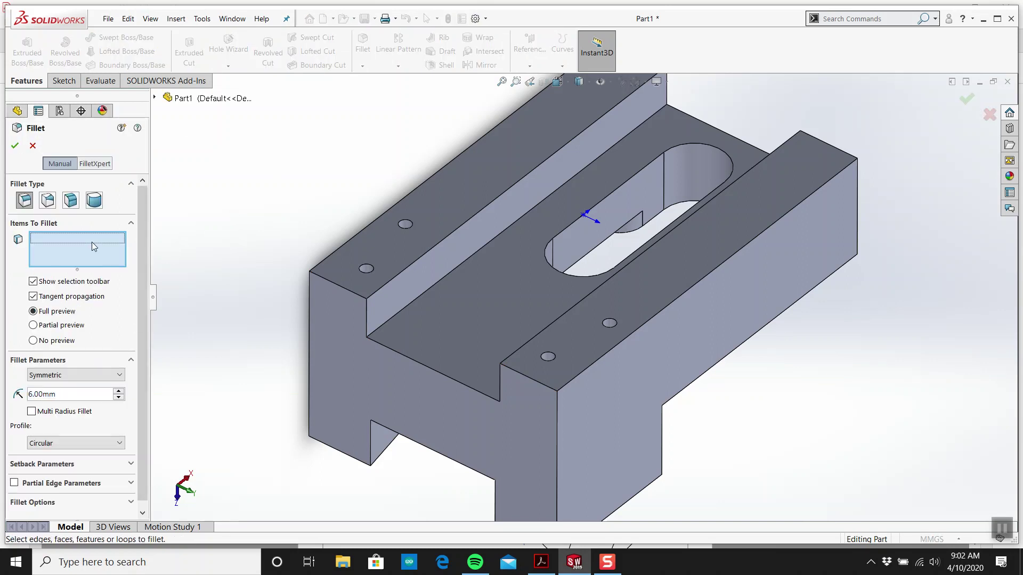
click(366, 309)
scroll(523, 279, up, 3)
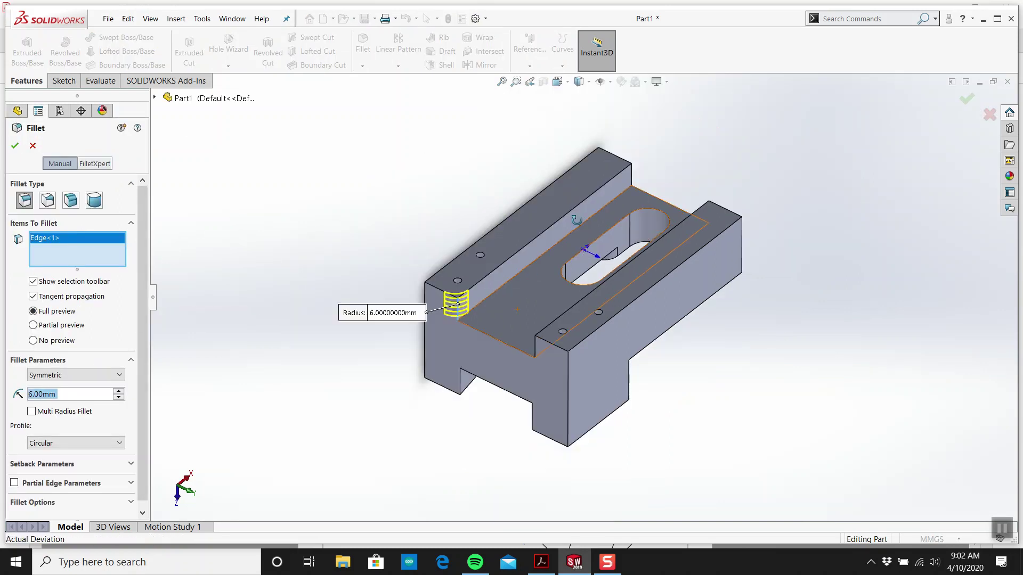
middle_drag(523, 278, 689, 264)
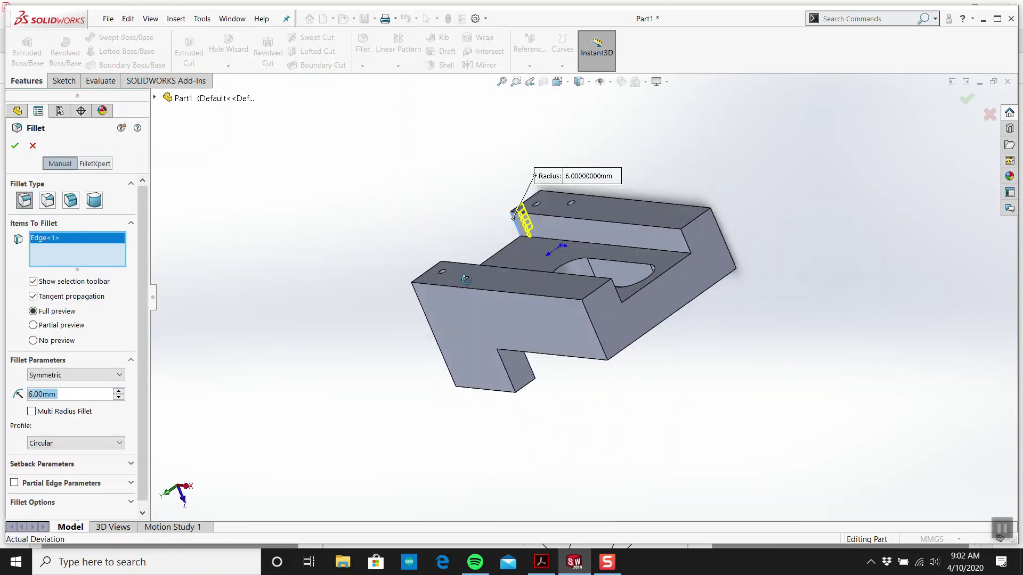
click(689, 264)
- Add the third and fourth edges, apply the 6 mm fillets, and return to the Part 7 drawing
middle_drag(689, 264, 479, 336)
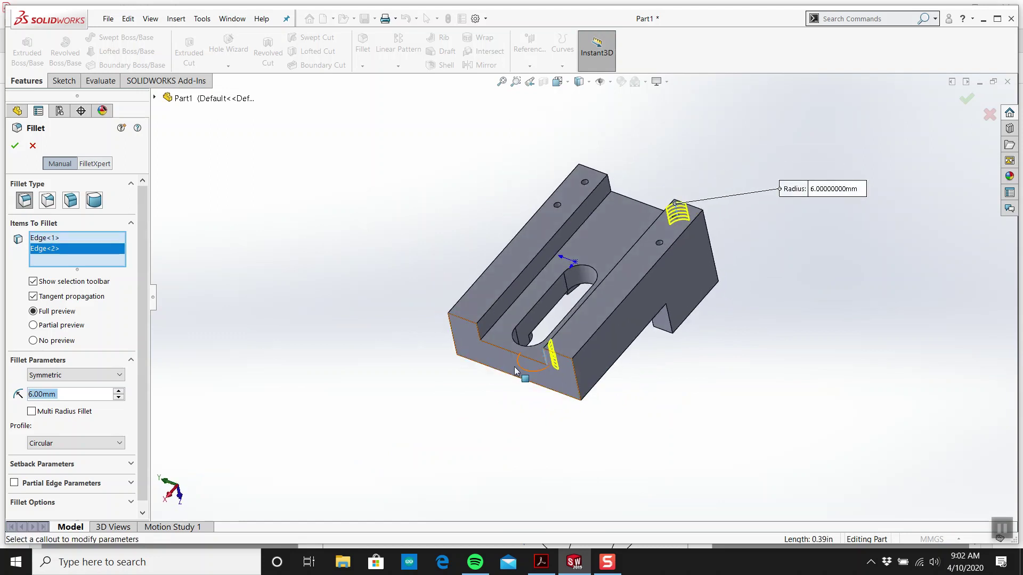
click(480, 334)
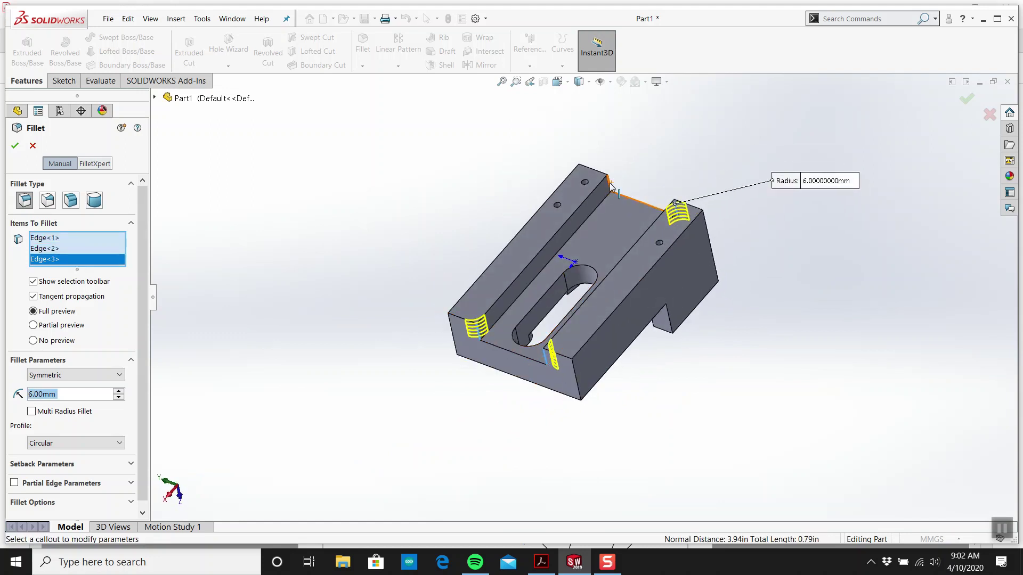
click(610, 182)
click(15, 145)
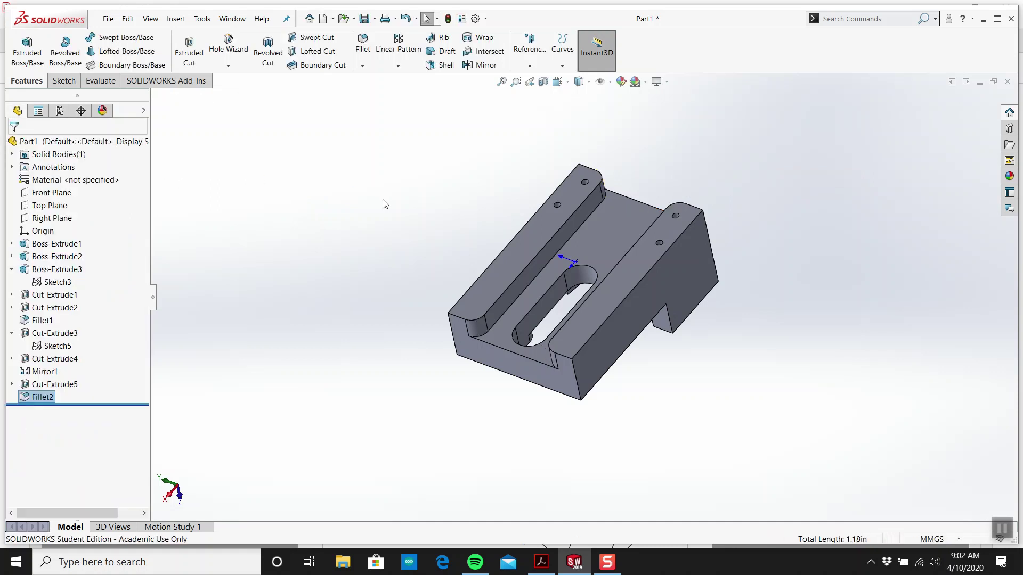
mouse_move(511, 221)
middle_down()
mouse_move(580, 240)
mouse_move(483, 400)
middle_up()
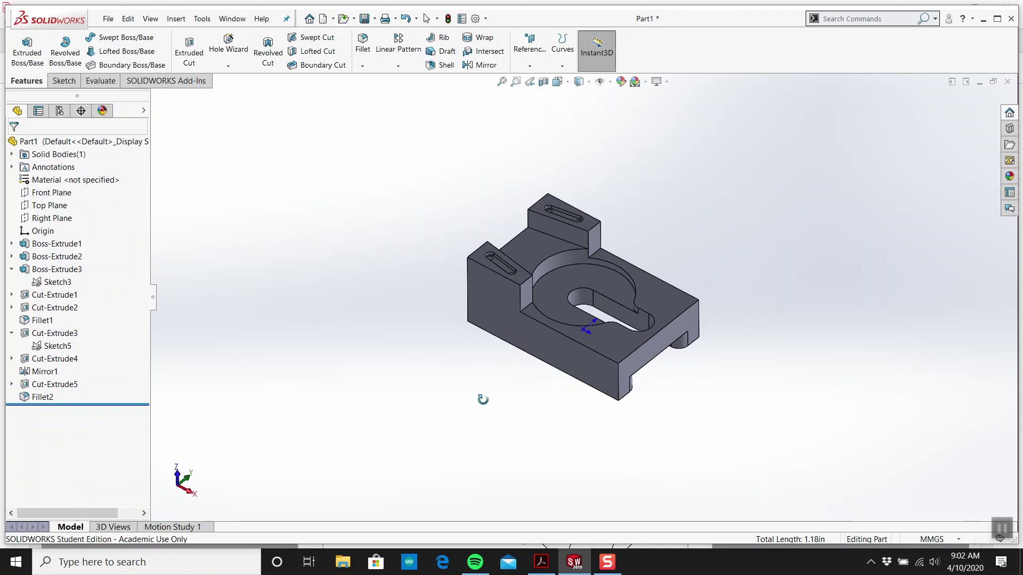
scroll(633, 294, down, 2)
scroll(587, 287, down, 2)
scroll(529, 378, up, 1)
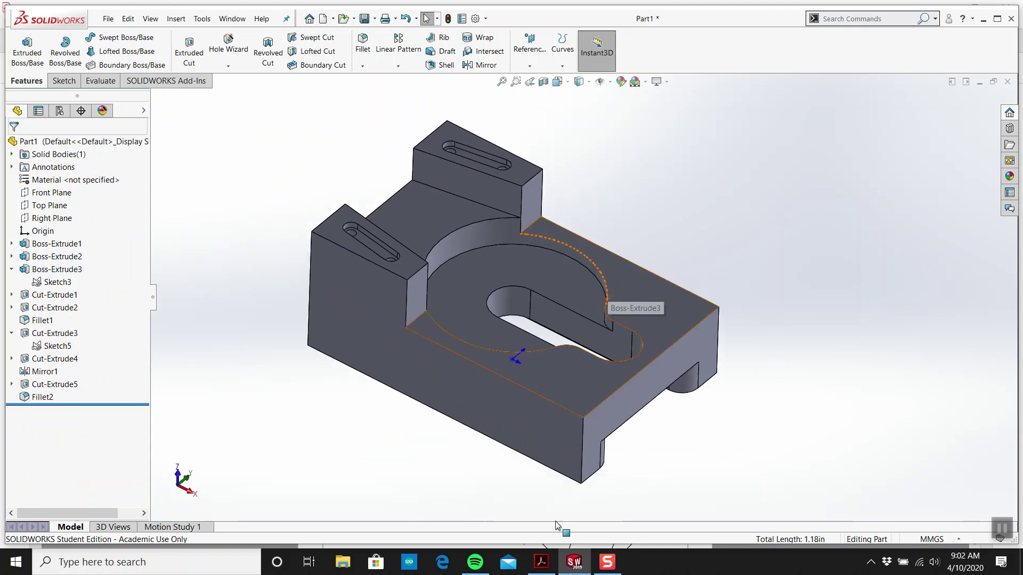
click(542, 562)
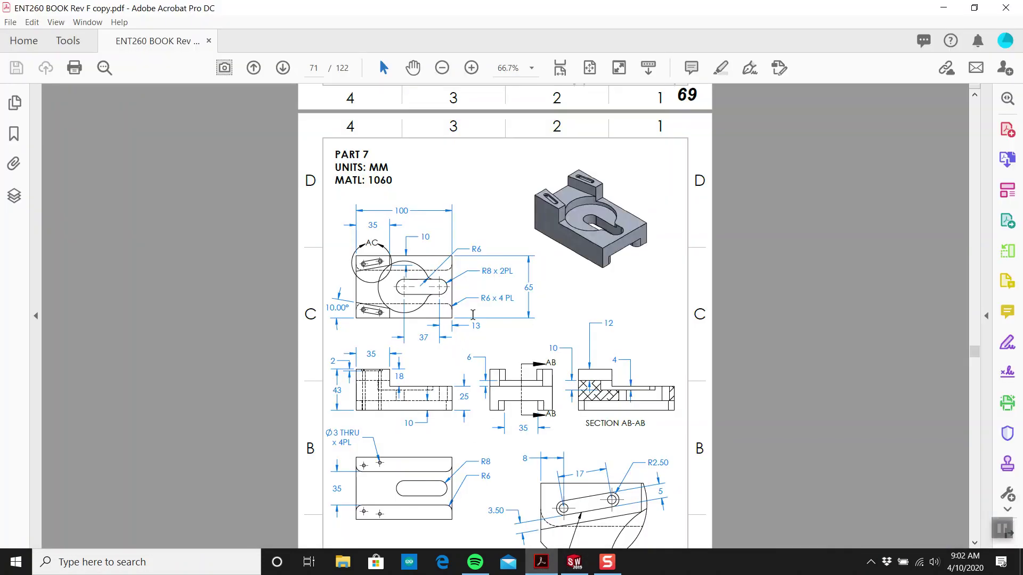
scroll(482, 311, down, 1)
scroll(481, 316, down, 2)
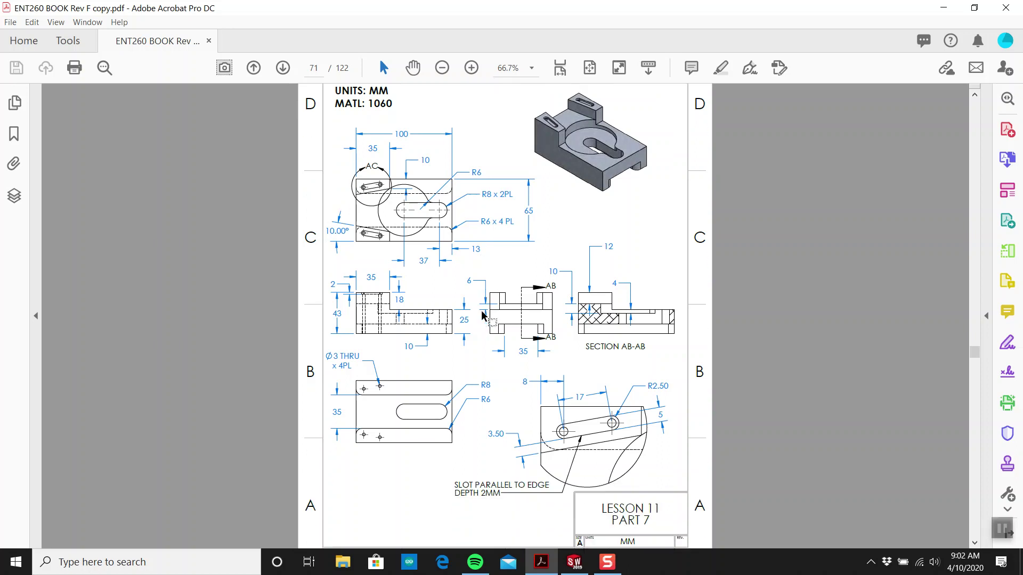
scroll(482, 315, down, 1)
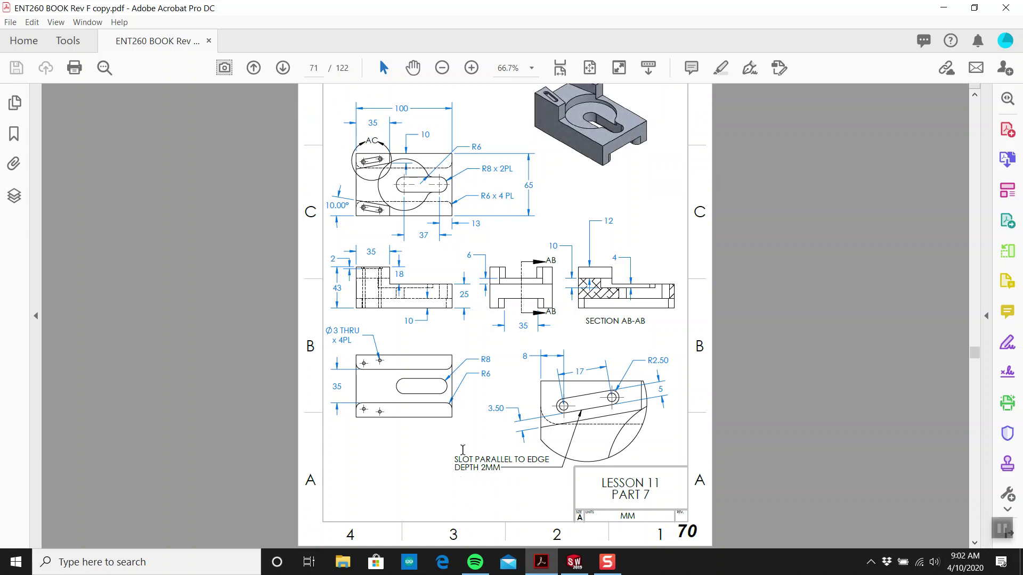
scroll(449, 329, up, 2)
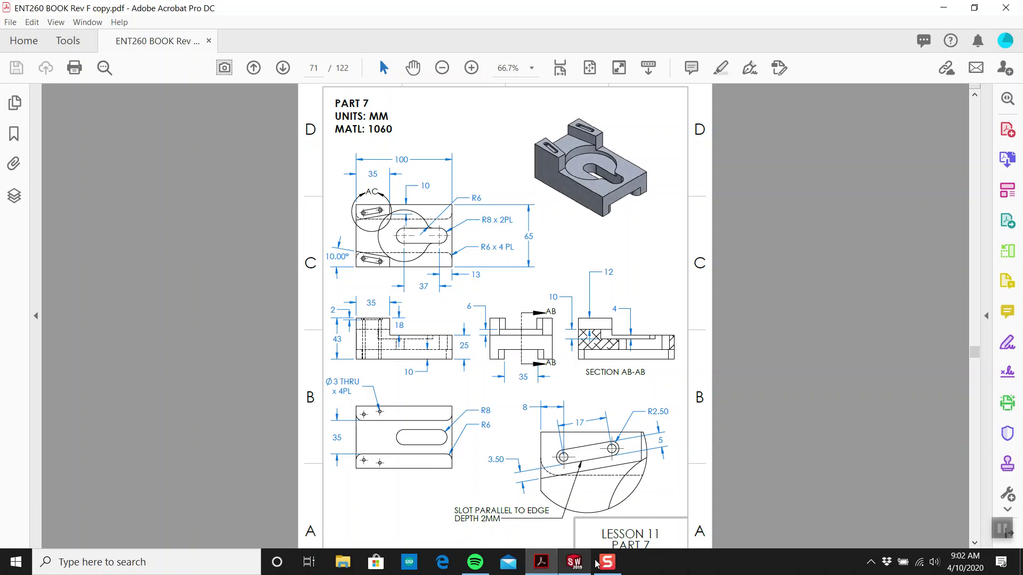
- Return from the Part 7 drawing to the filleted SOLIDWORKS model
click(574, 562)
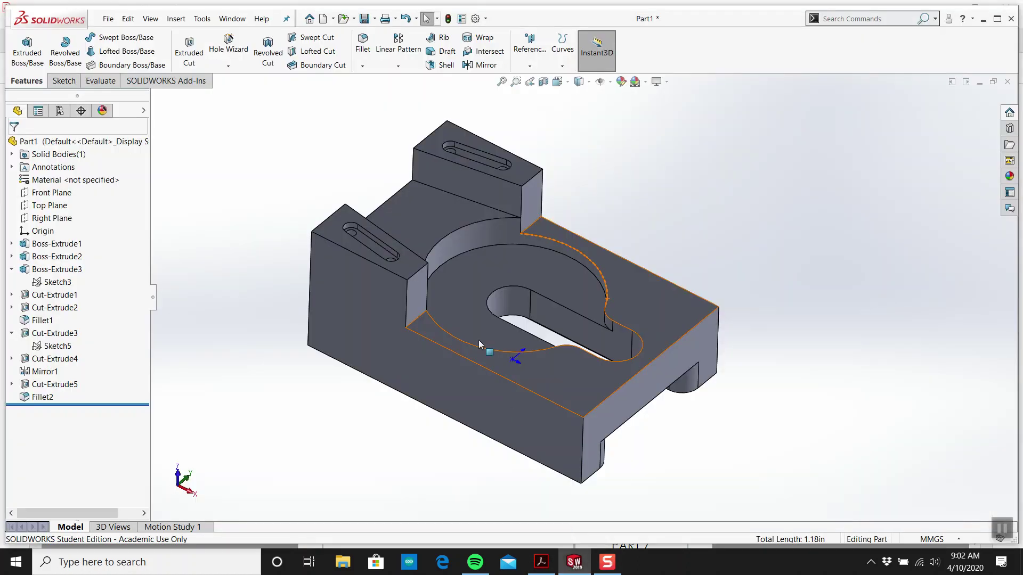
- Measure between the slotted top face and the bottom face to get the part height
click(100, 81)
click(119, 48)
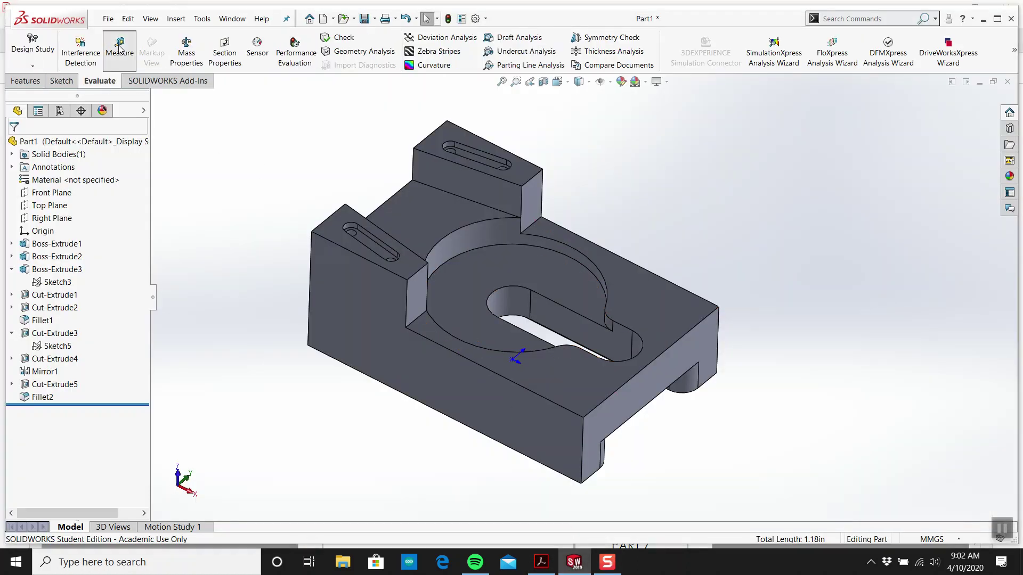
click(412, 264)
middle_drag(416, 359, 427, 307)
click(406, 308)
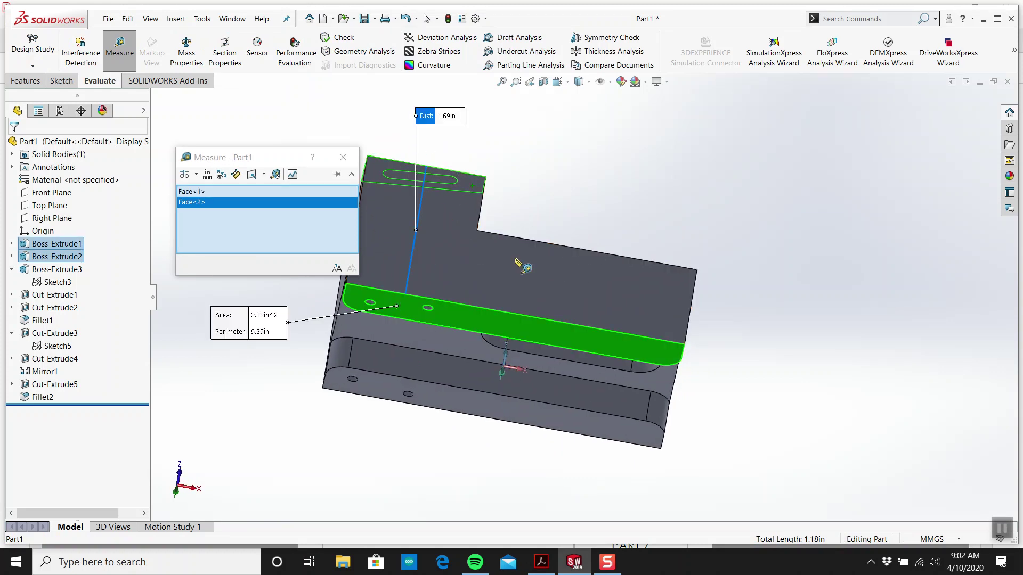
- Switch the measurement units to millimetres to confirm the 43 mm height
click(205, 176)
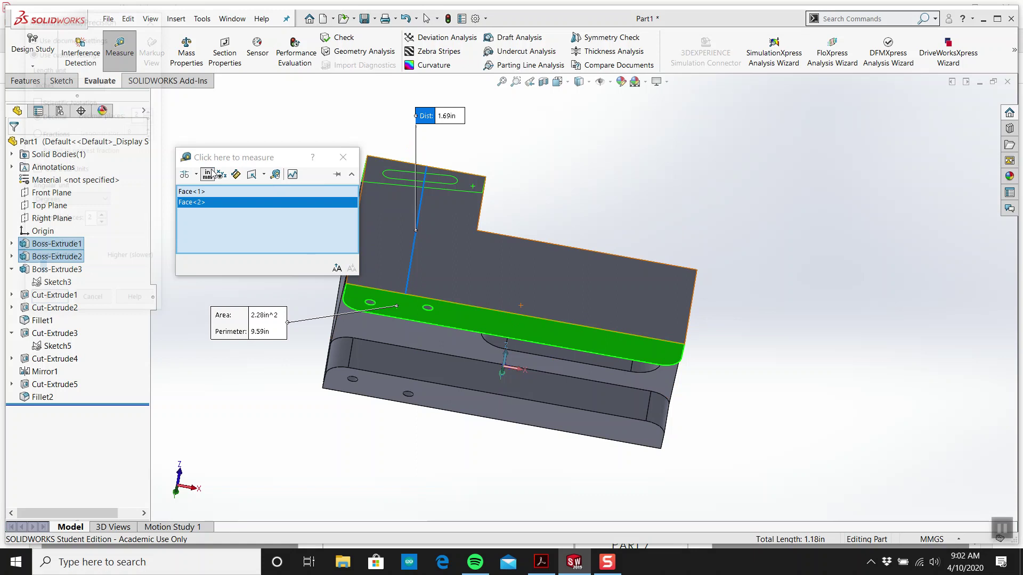
click(58, 82)
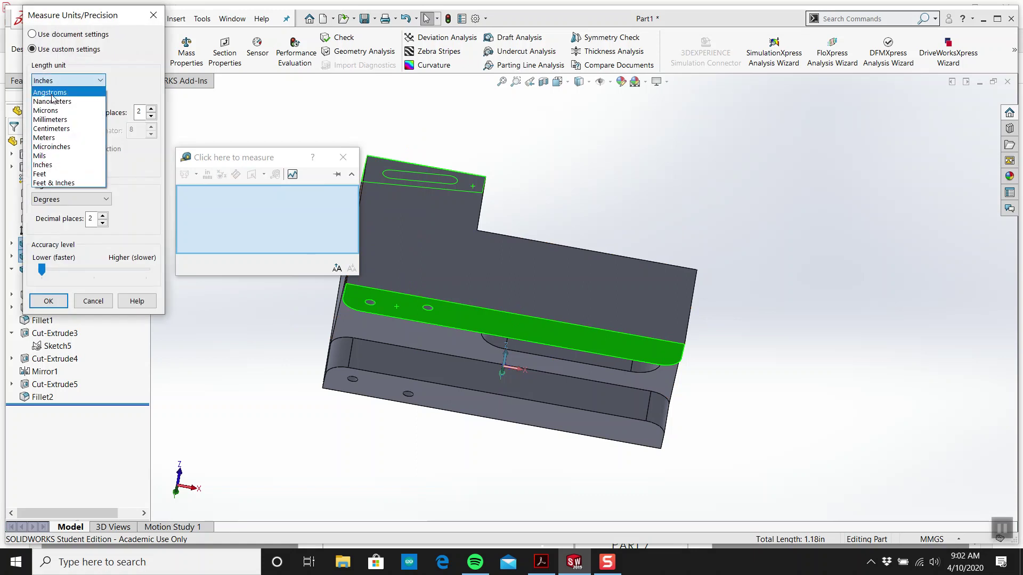
click(55, 120)
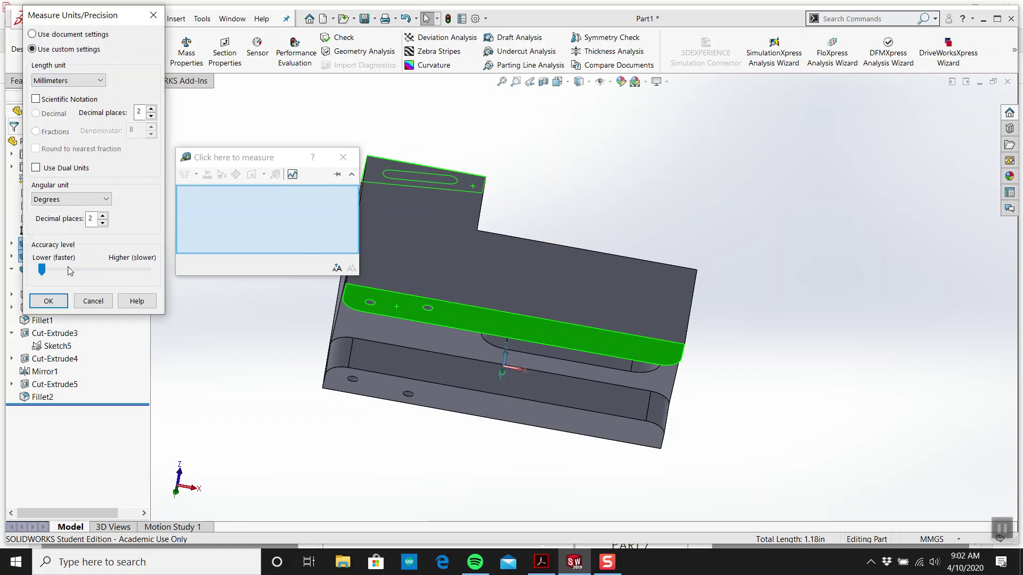
click(48, 301)
key(Escape)
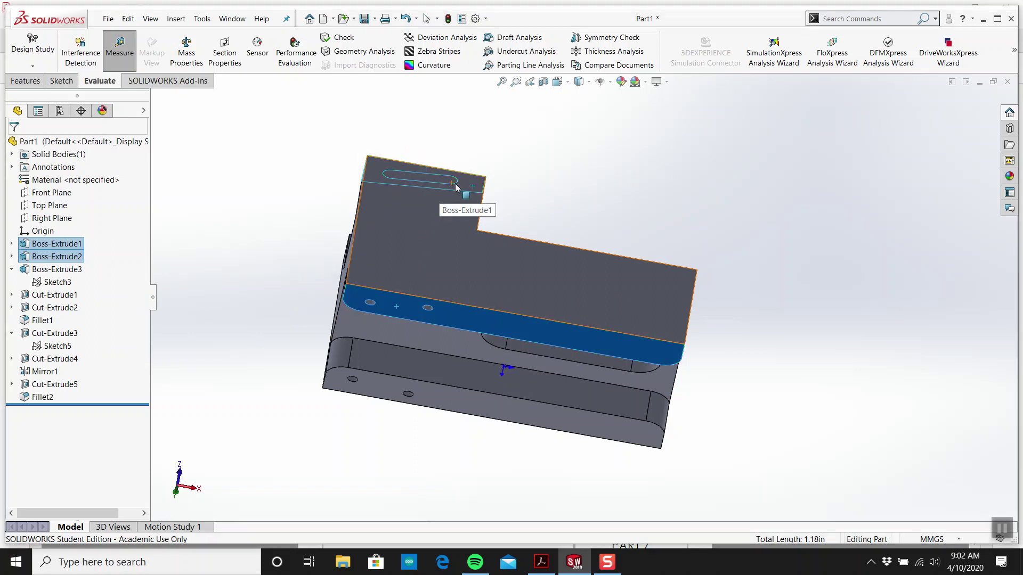
click(541, 160)
middle_drag(540, 159, 494, 304)
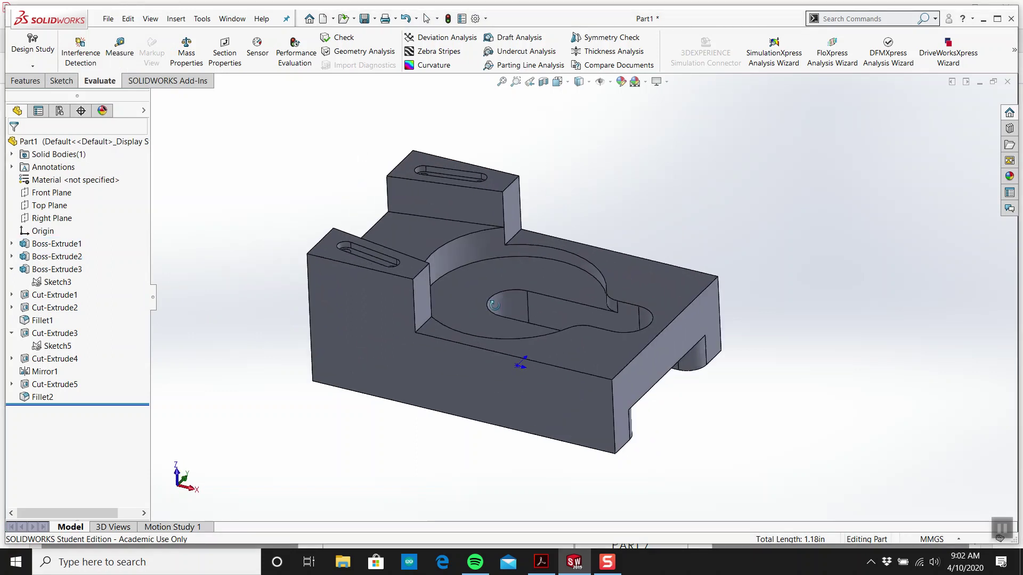
- Assign 1060 Alloy as the part material and bring back the Part 7 drawing
right_click(104, 182)
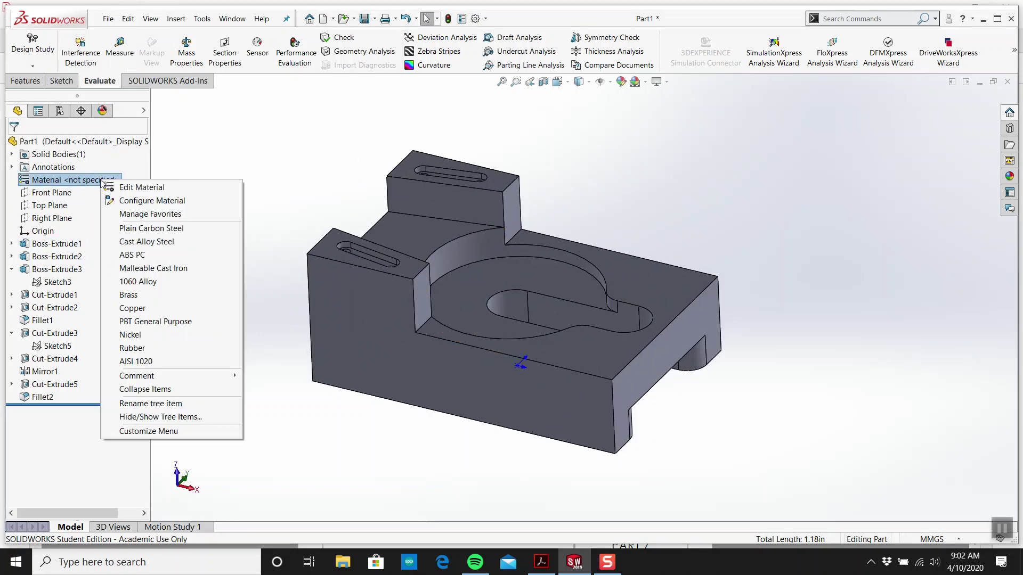
click(151, 285)
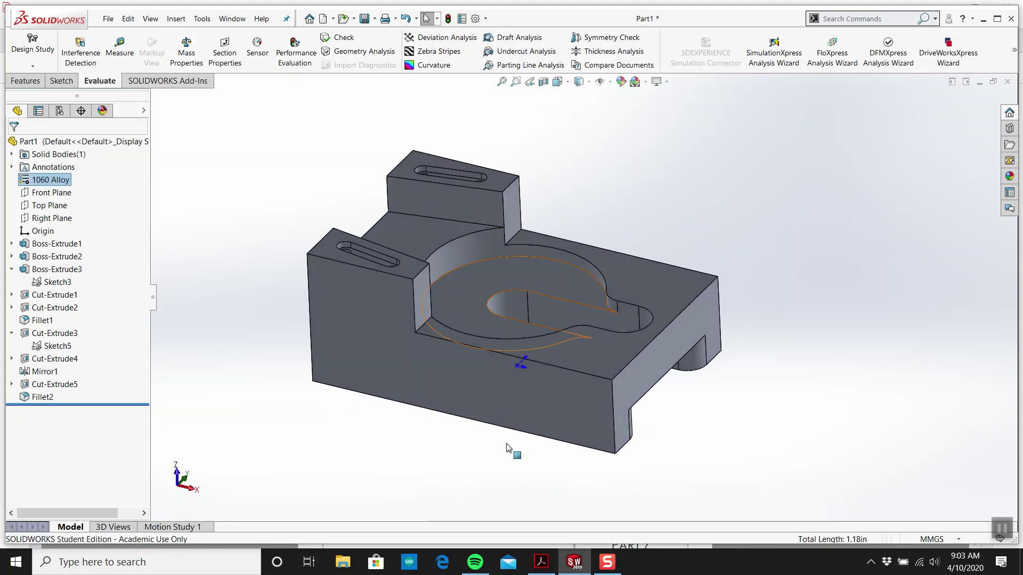
click(548, 564)
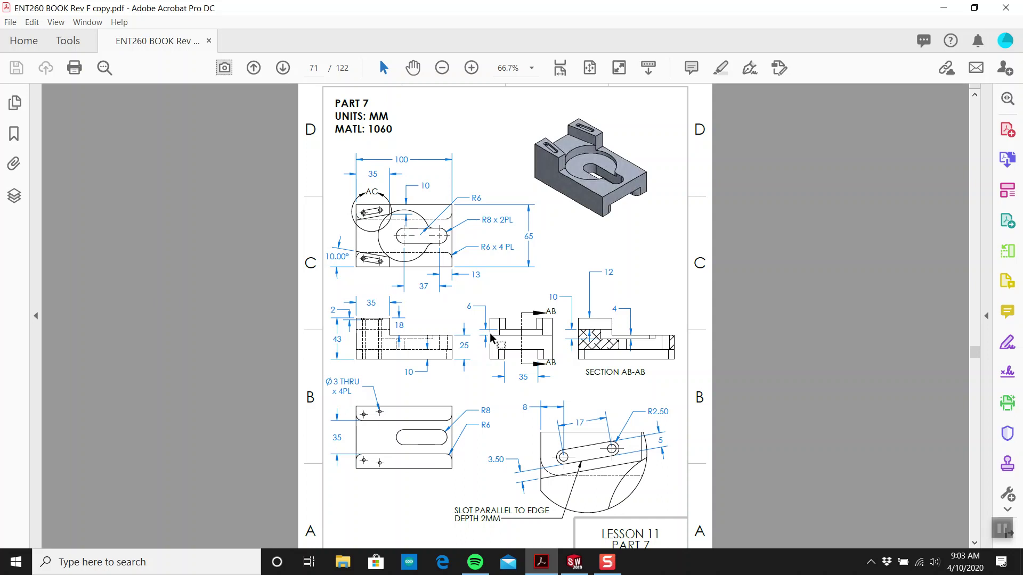
ctrl+scroll(491, 339, down, 1)
scroll(480, 321, down, 5)
scroll(480, 319, down, 4)
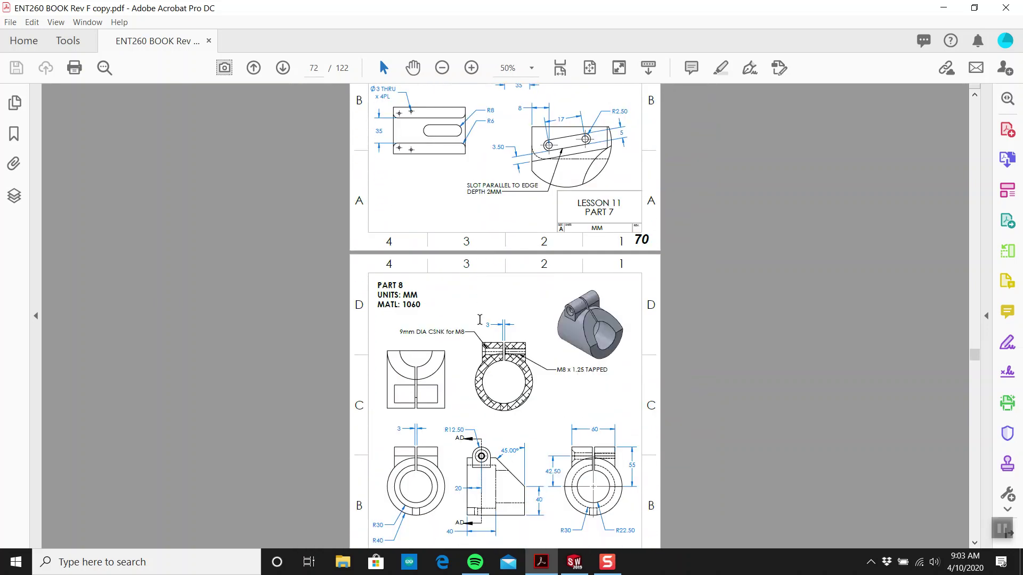
scroll(480, 322, down, 1)
scroll(479, 319, down, 2)
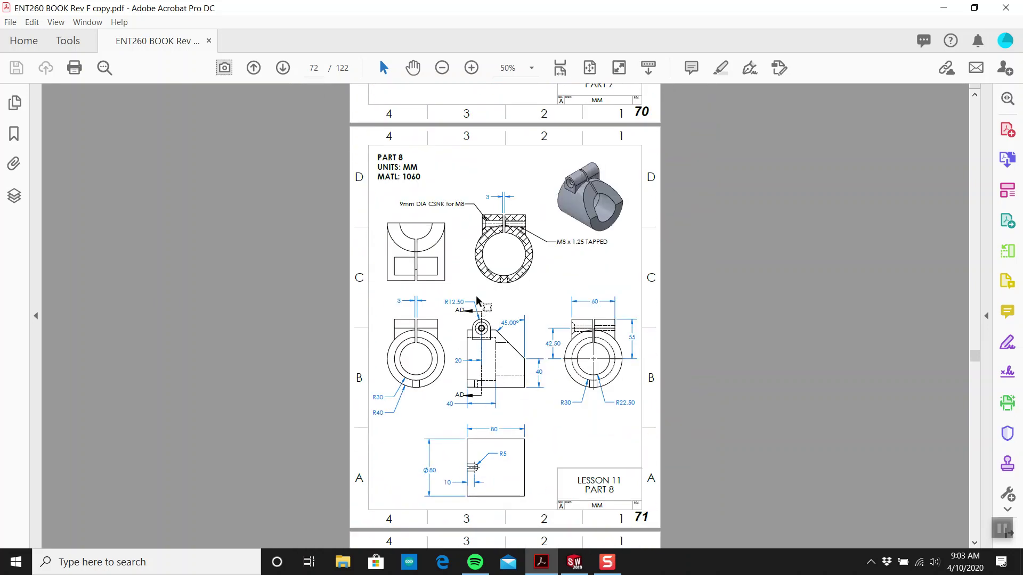
scroll(467, 285, up, 5)
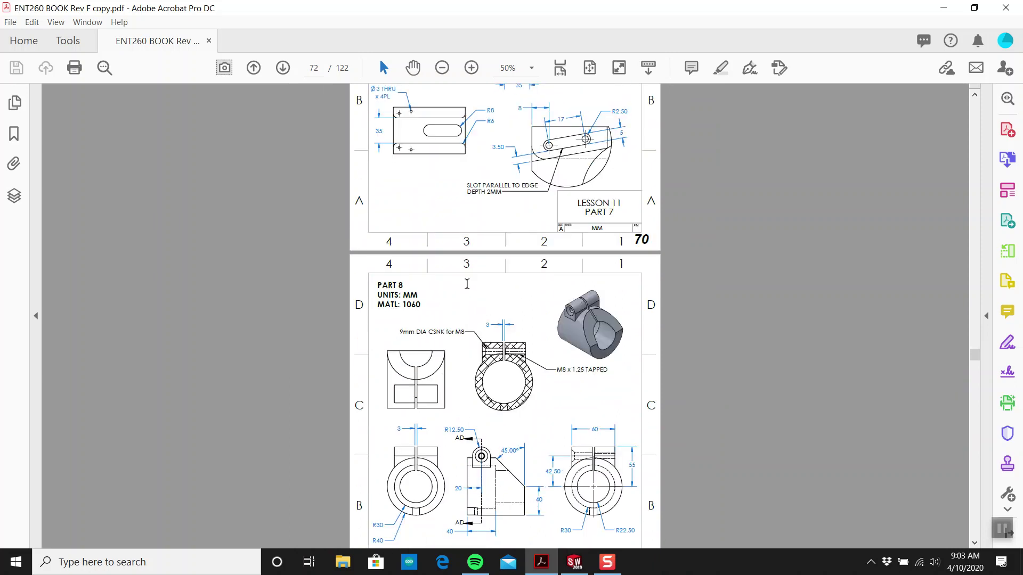
scroll(468, 286, up, 6)
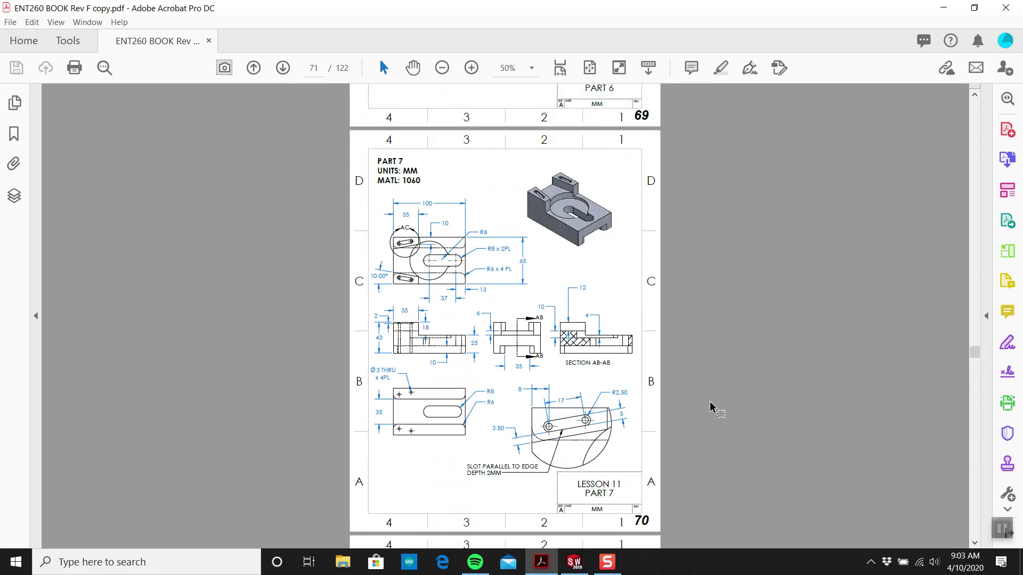